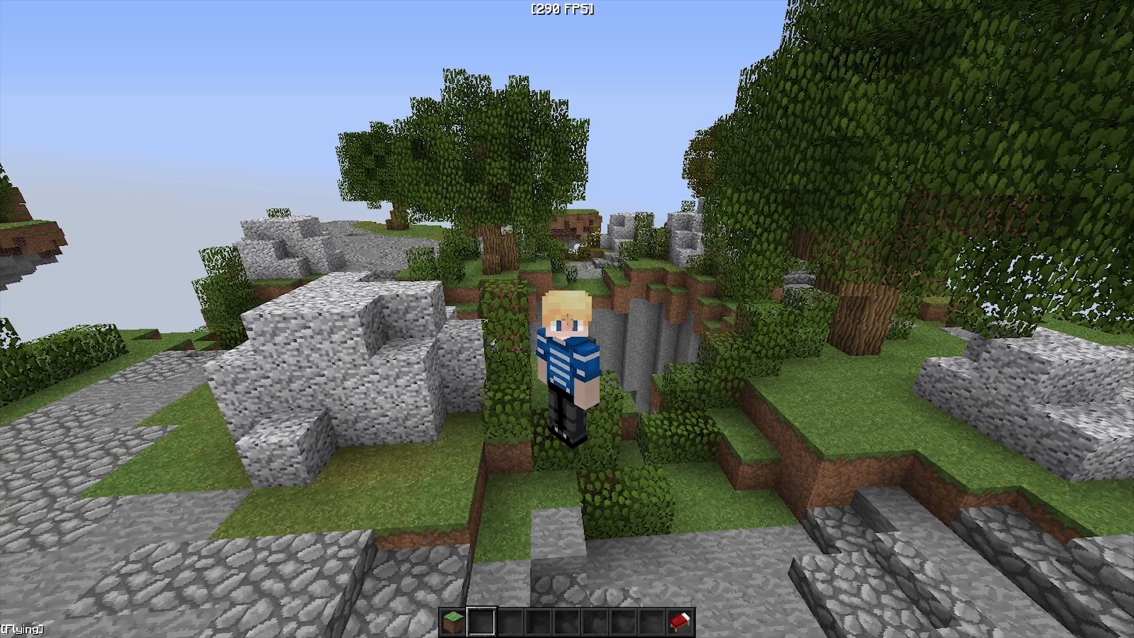
key("w")
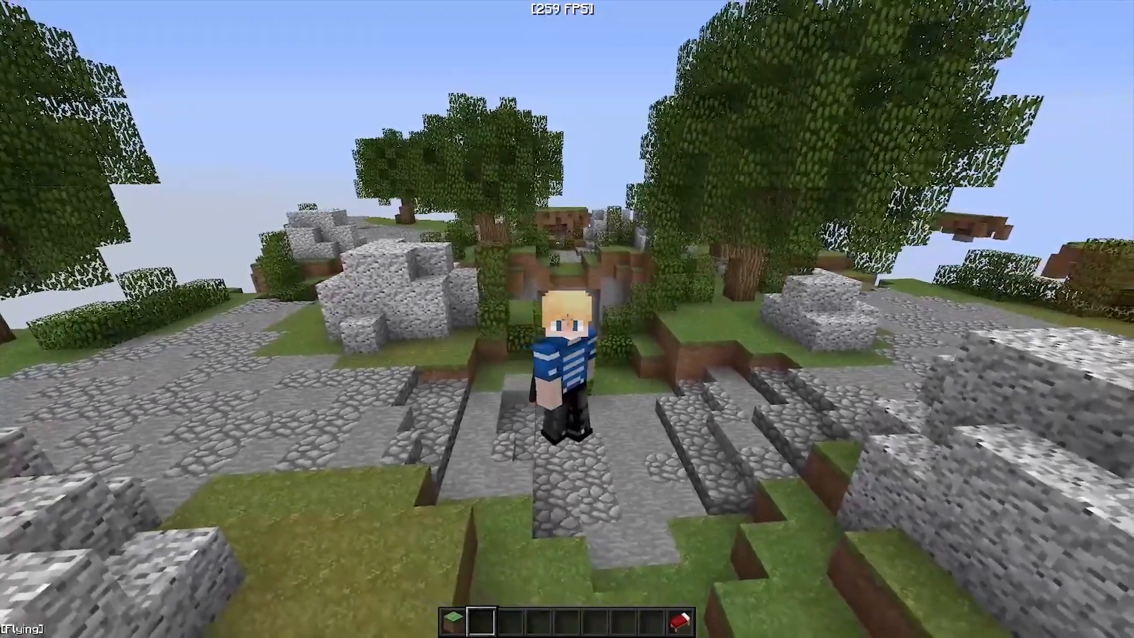
key("w")
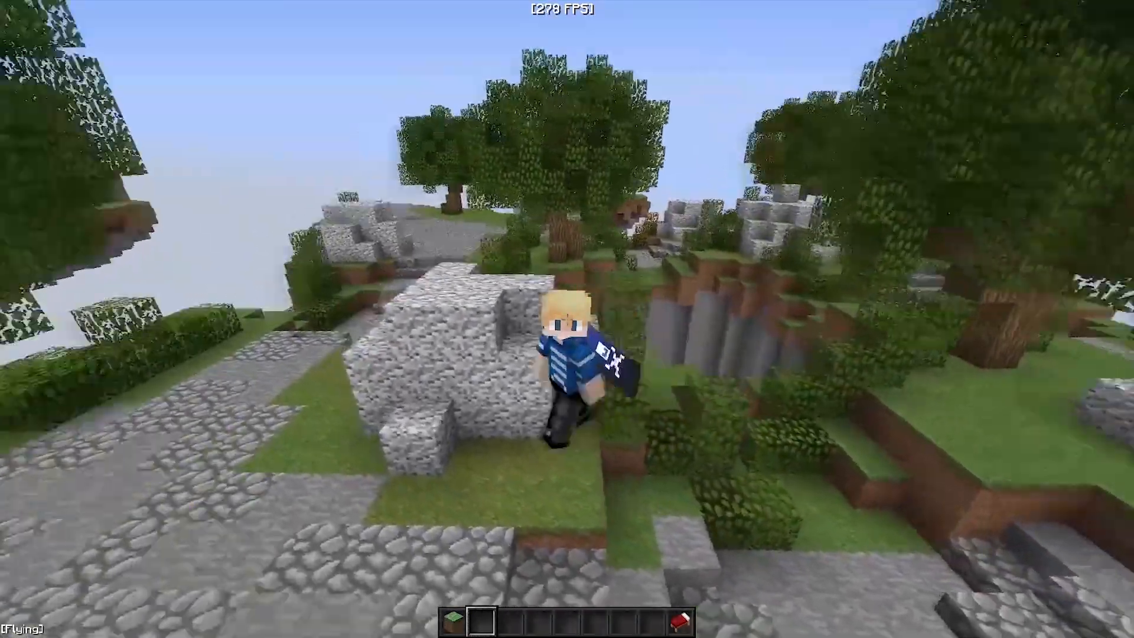
key("w")
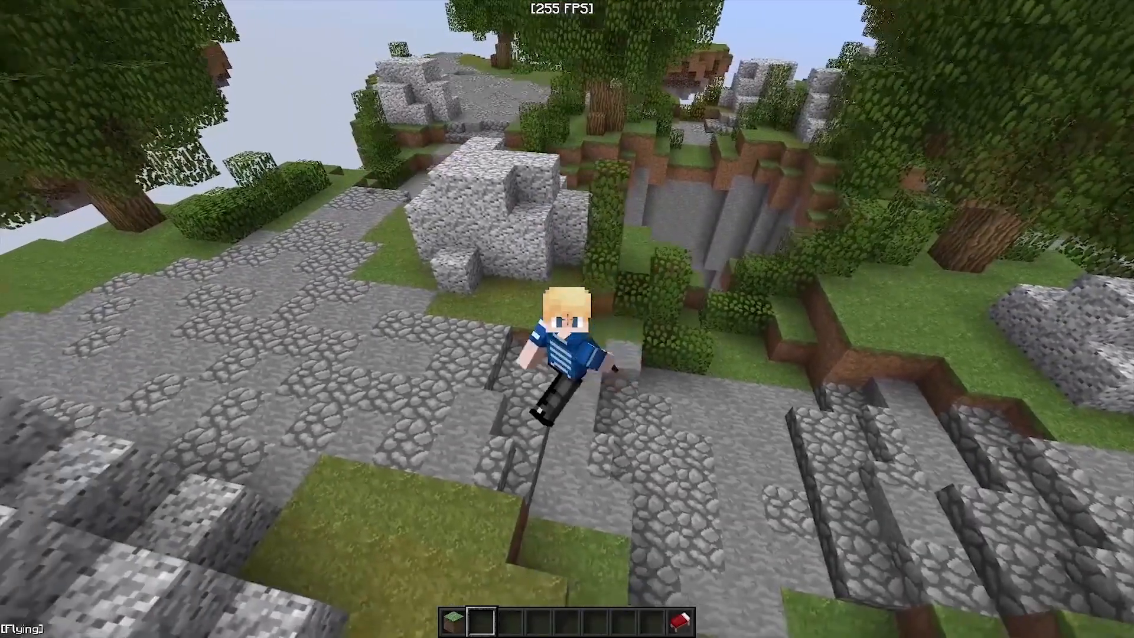
key("w")
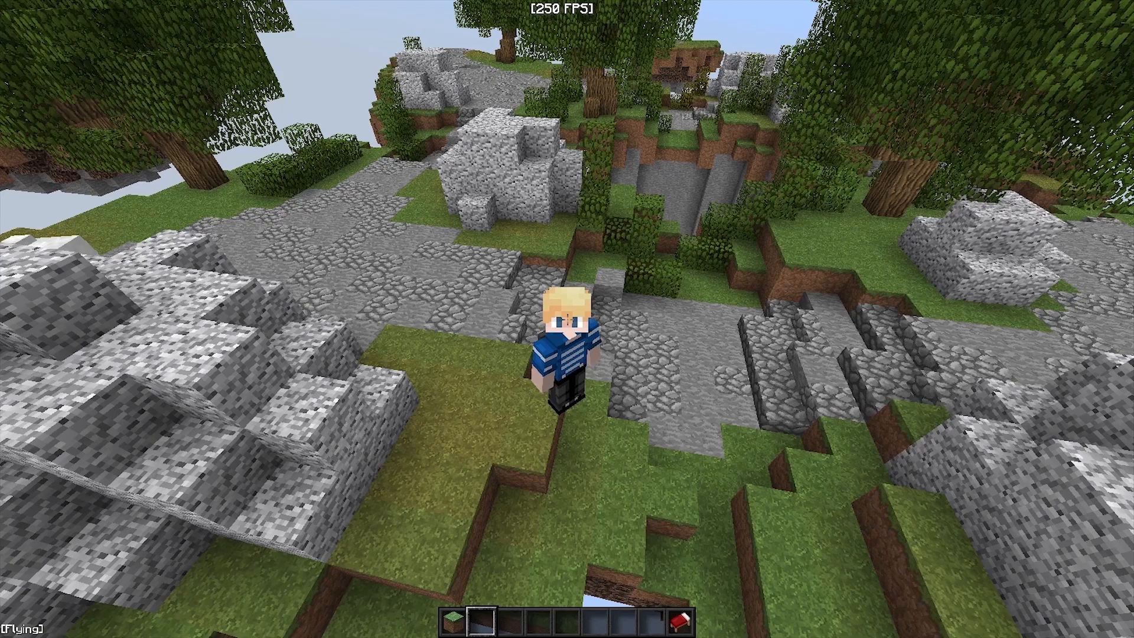
key("w")
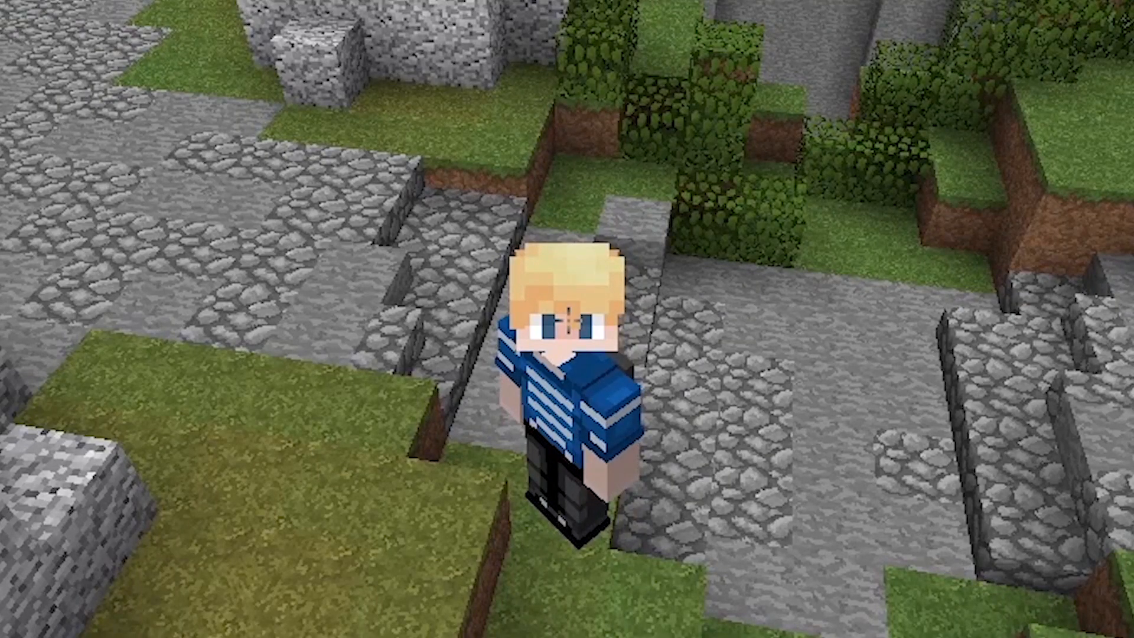
key("w")
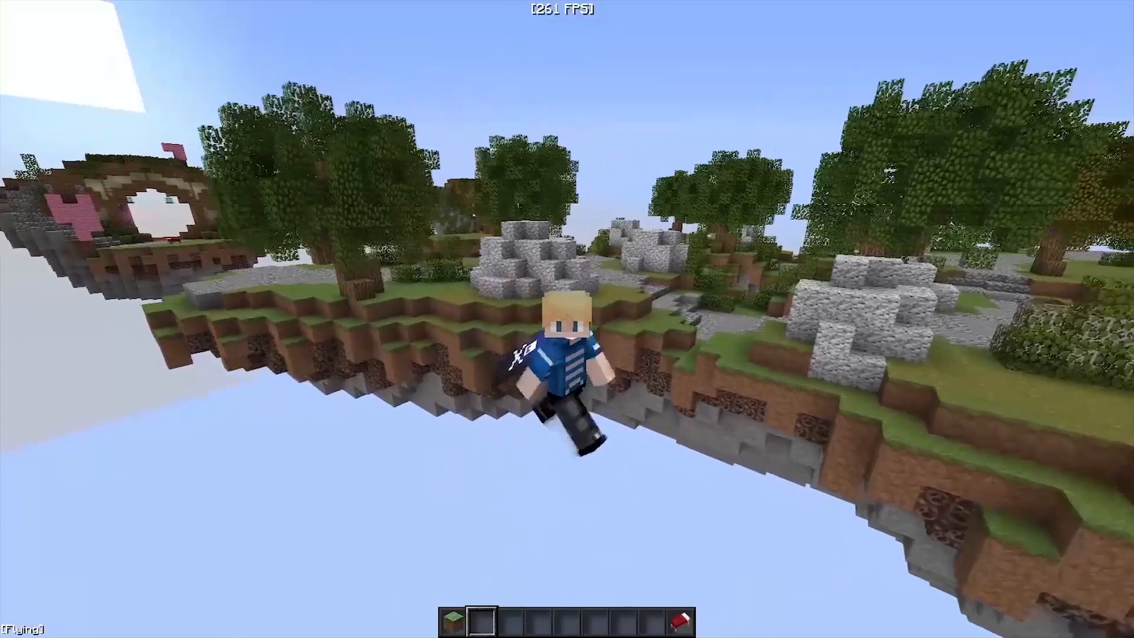
key("w")
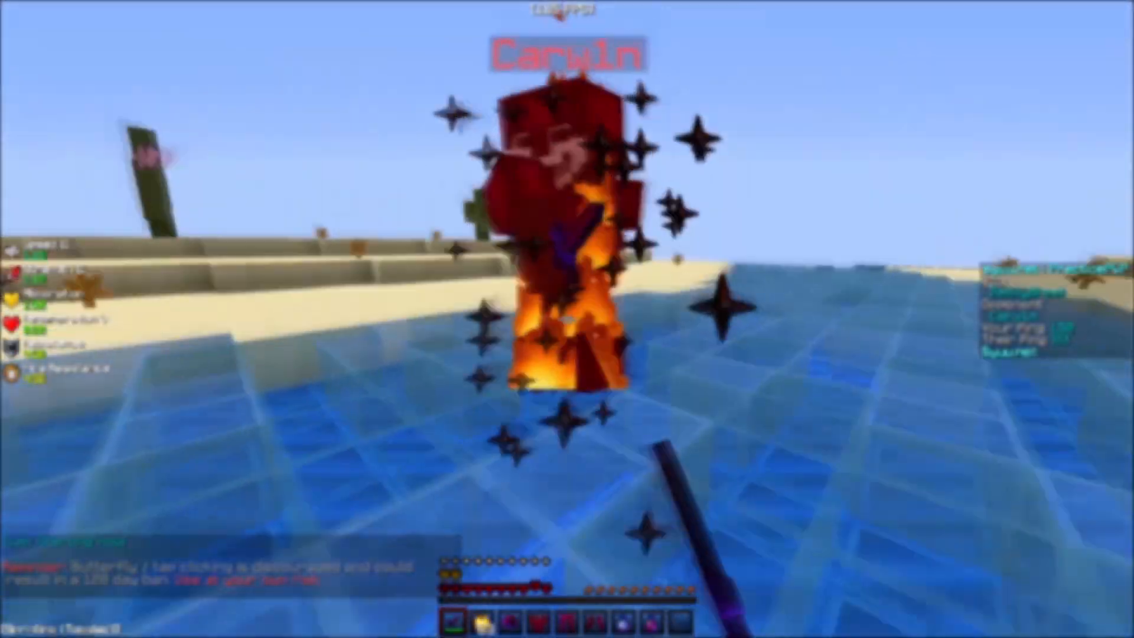
left_click(567, 319)
left_click(568, 319)
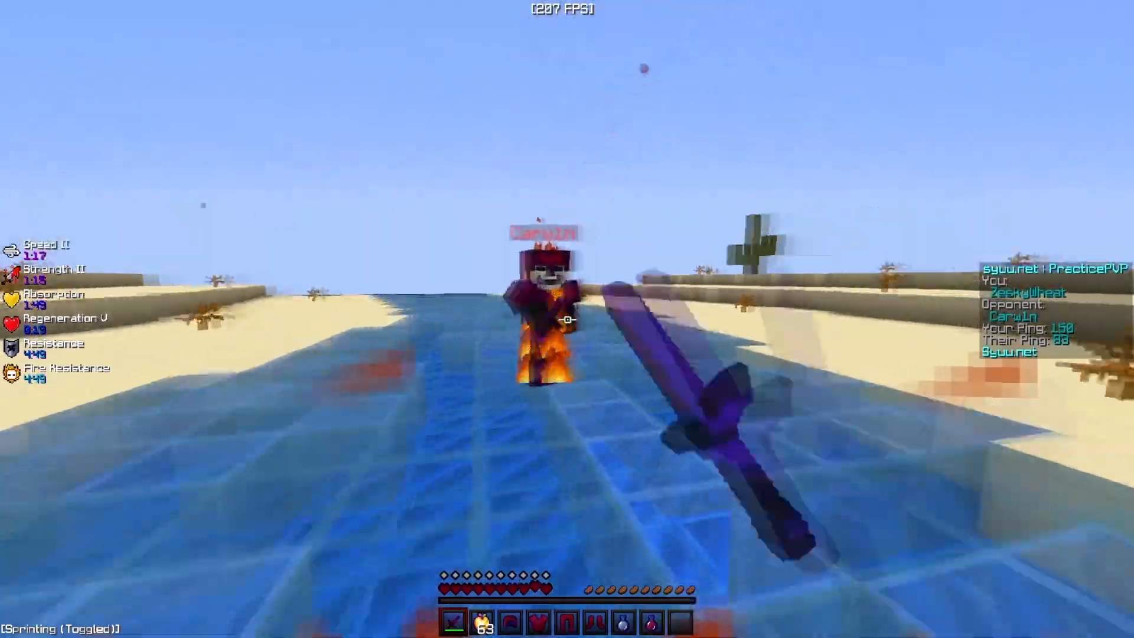
left_click(567, 319)
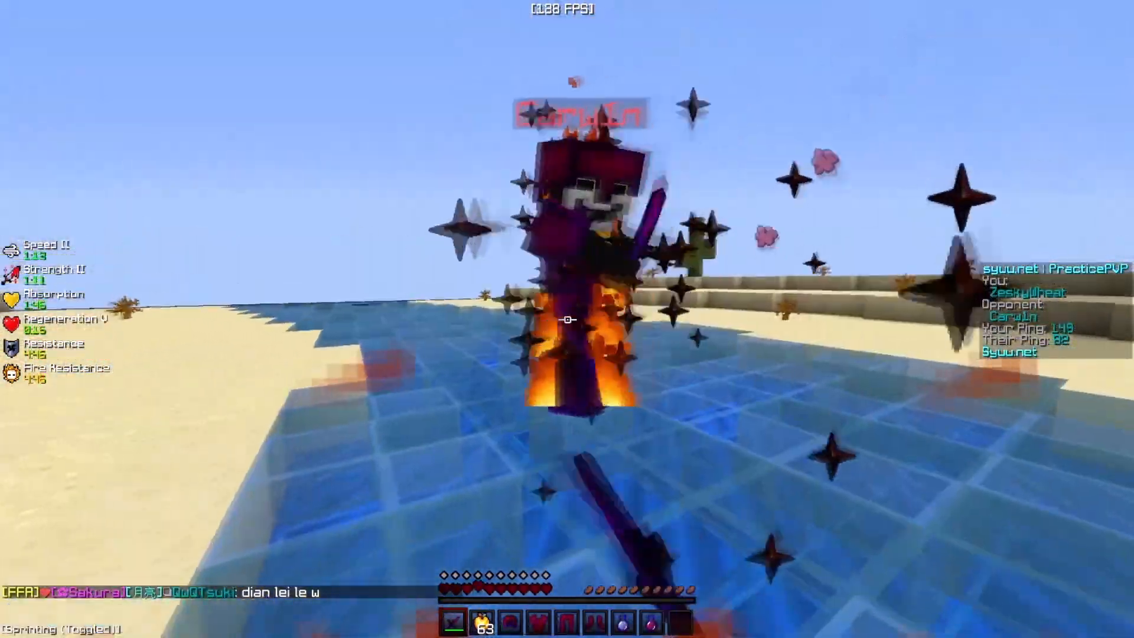
left_click(567, 319)
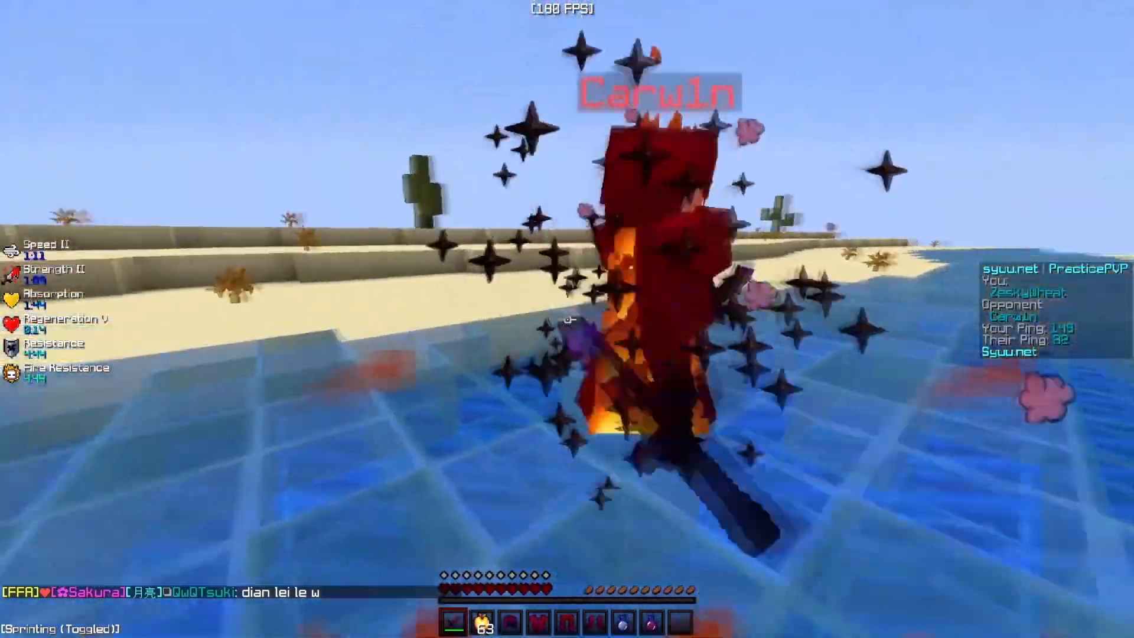
left_click(567, 319)
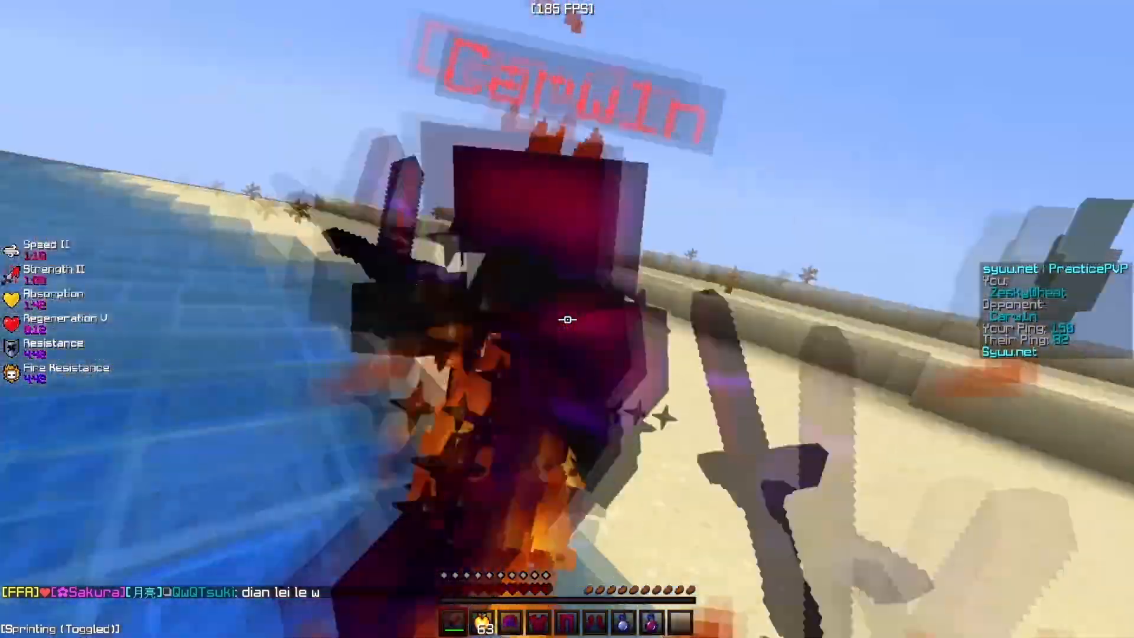
left_click(567, 319)
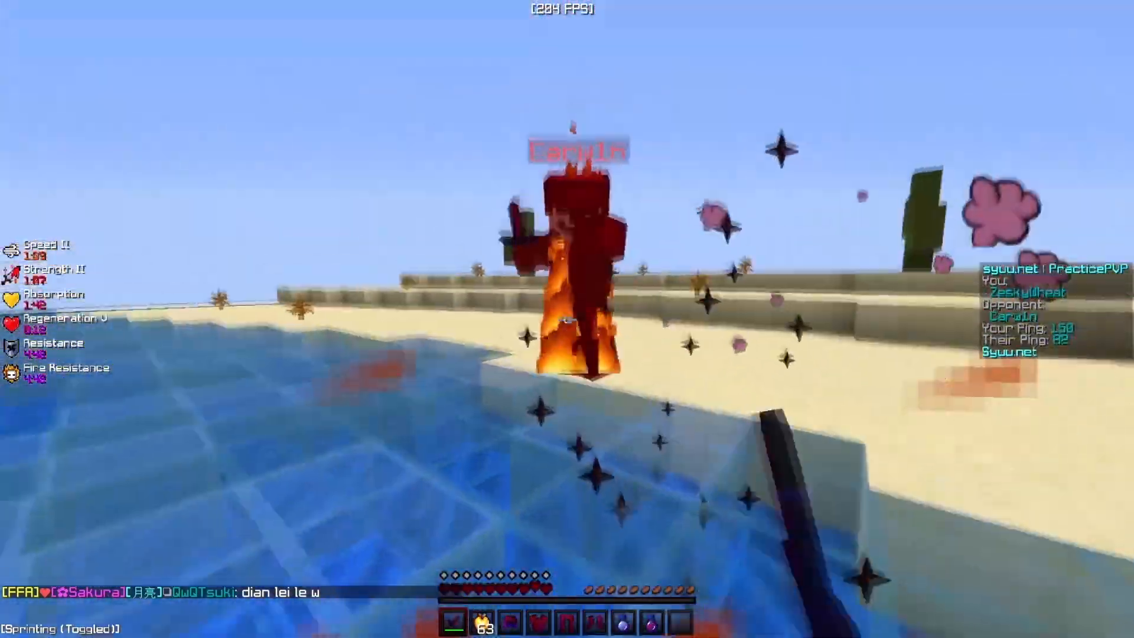
left_click(567, 319)
left_click(568, 319)
left_click(567, 319)
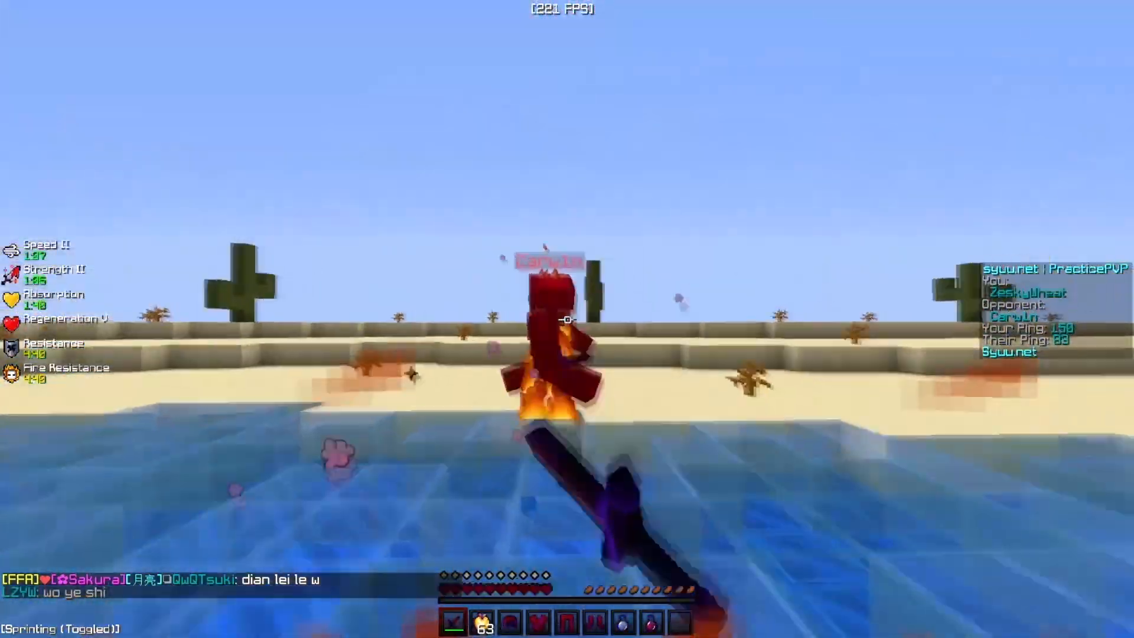
left_click(567, 319)
left_click(568, 319)
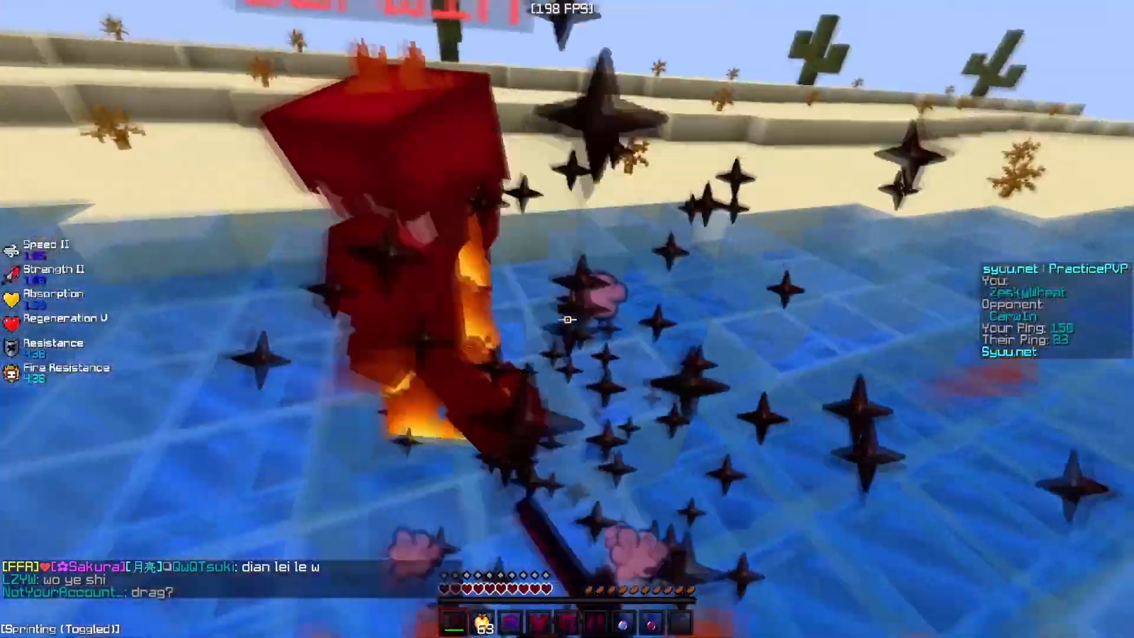
left_click(567, 319)
left_click(567, 319)
left_click(567, 319)
left_click(567, 320)
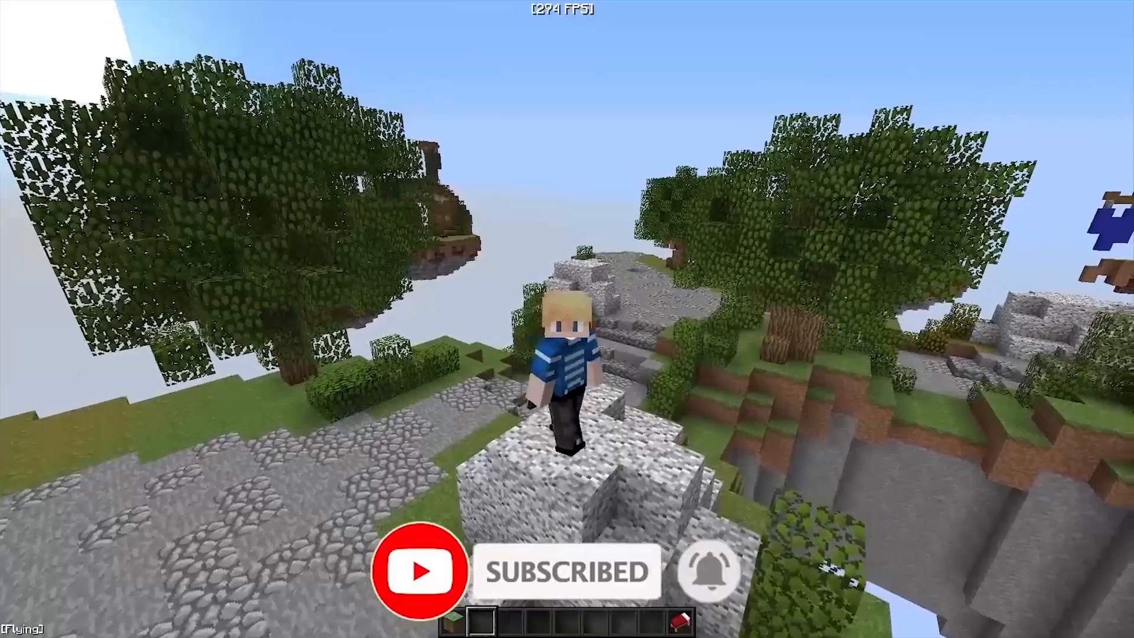
key("ctrl")
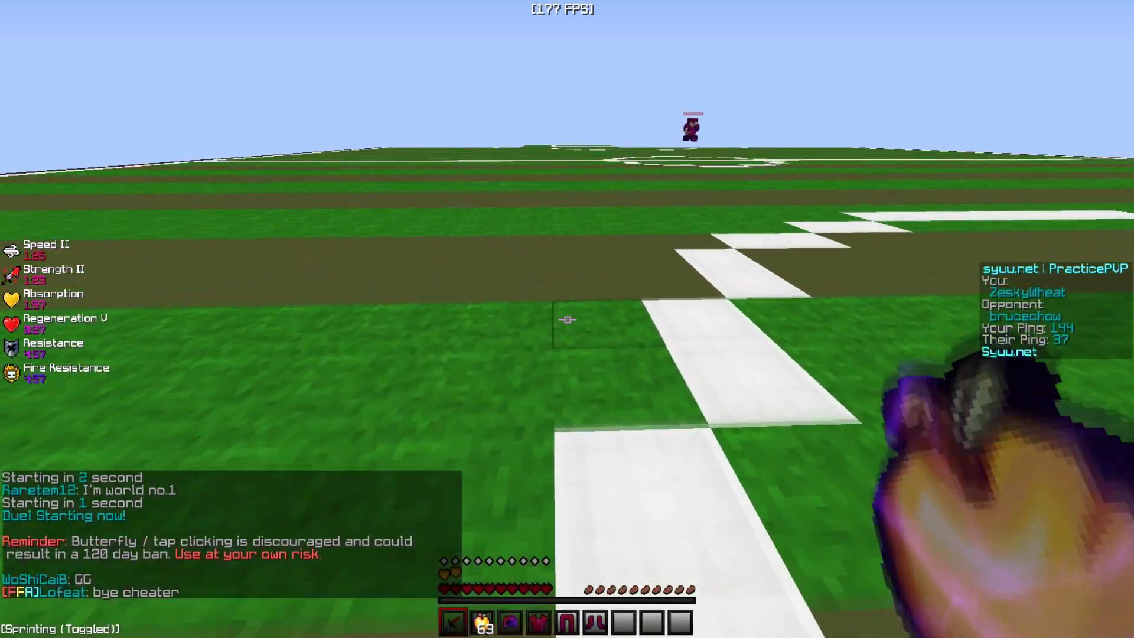
key("1")
key("w")
left_click(567, 319)
left_click(567, 319)
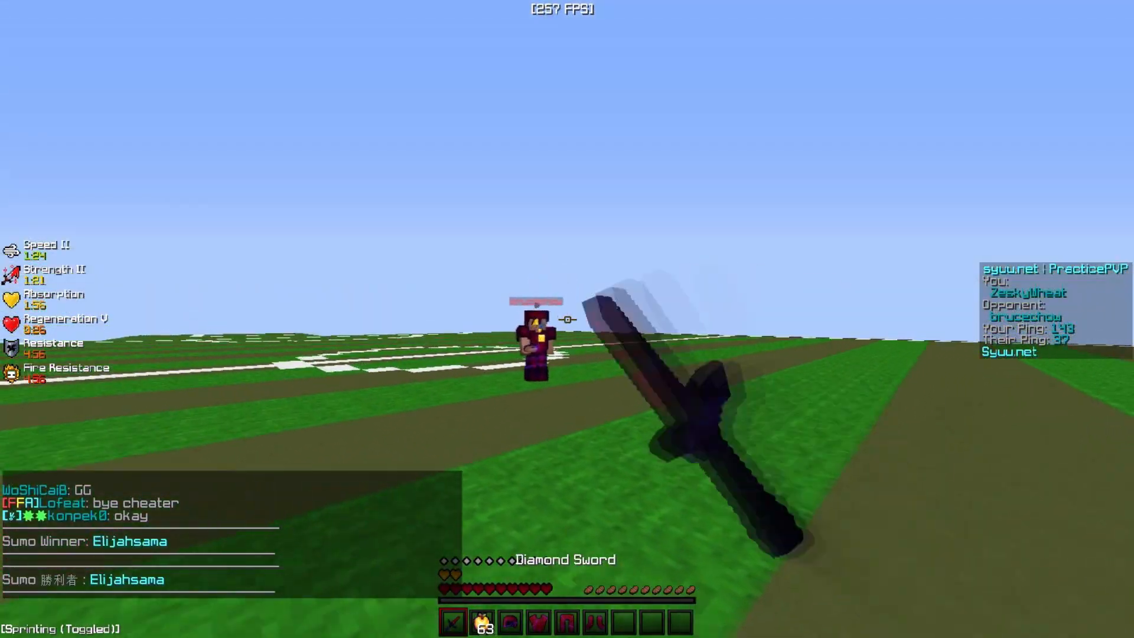
left_click(567, 319)
left_click(567, 319)
left_click(567, 319)
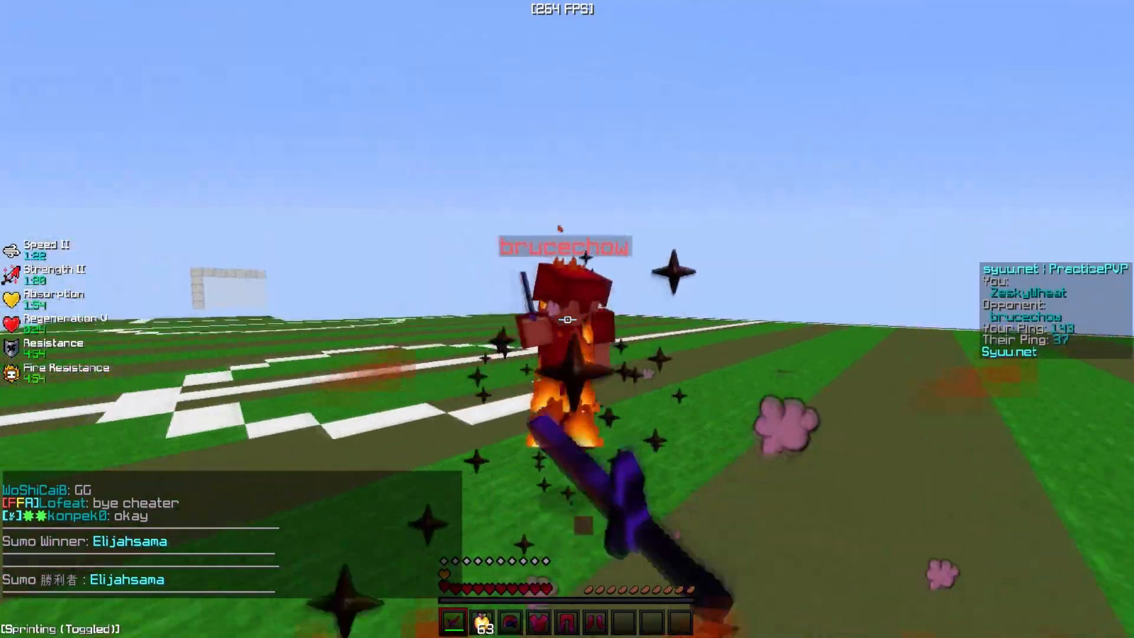
left_click(567, 319)
left_click(567, 319)
left_click(567, 319)
left_click(567, 319)
left_click(567, 319)
left_click(567, 319)
left_click(567, 319)
left_click(568, 319)
left_click(567, 319)
left_click(567, 319)
left_click(567, 319)
left_click(567, 319)
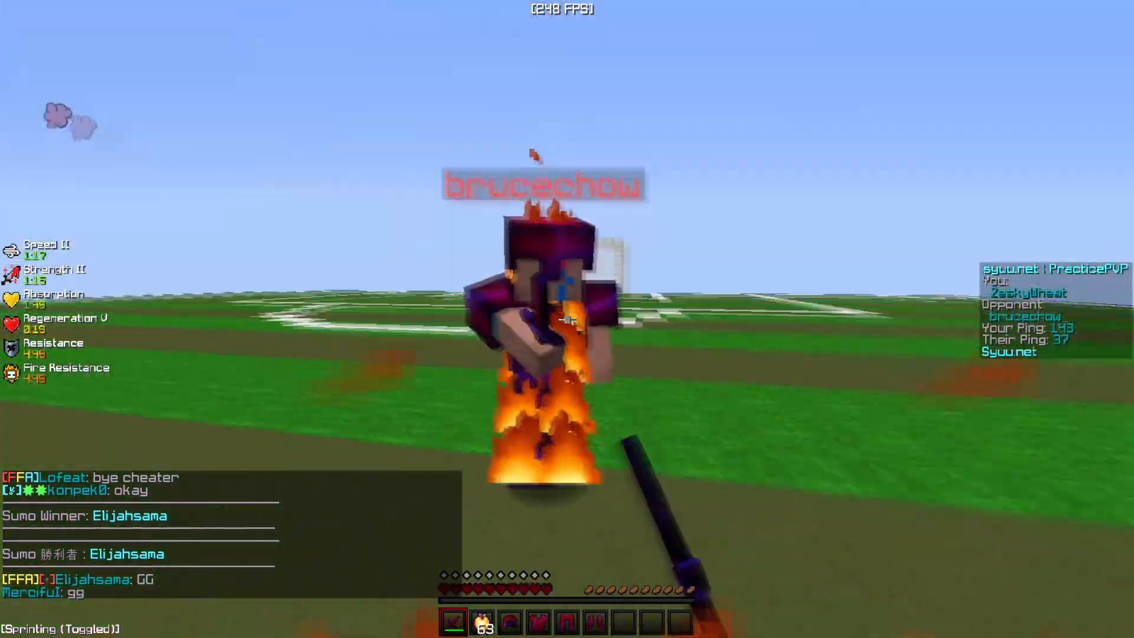
left_click(567, 319)
left_click(567, 319)
left_click(567, 319)
left_click(567, 319)
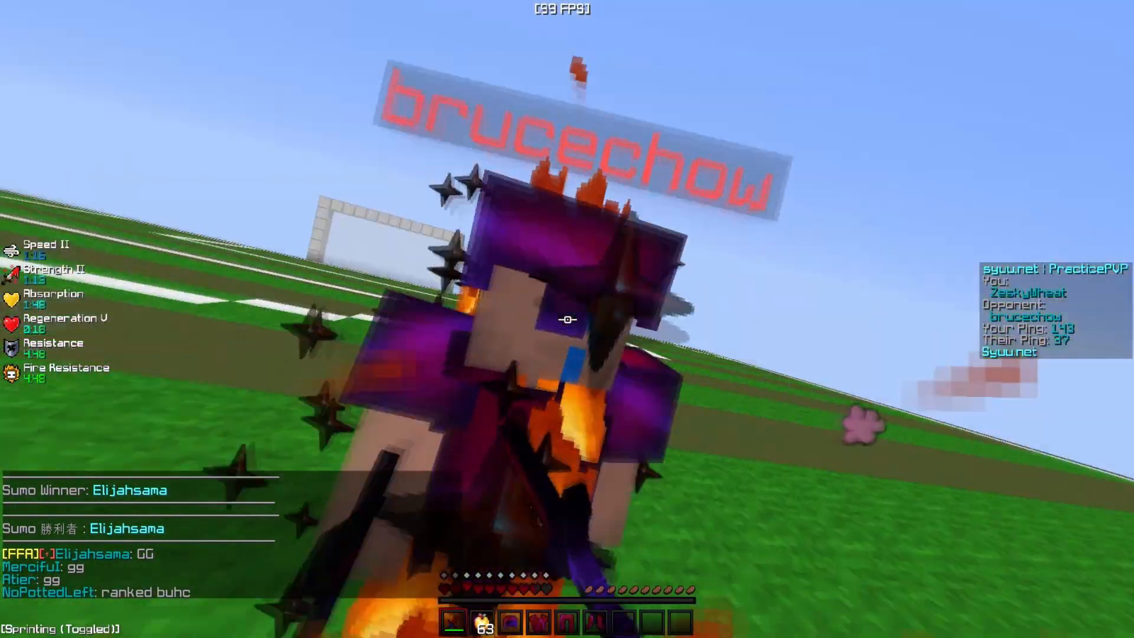
left_click(567, 319)
left_click(568, 319)
left_click(567, 319)
left_click(567, 319)
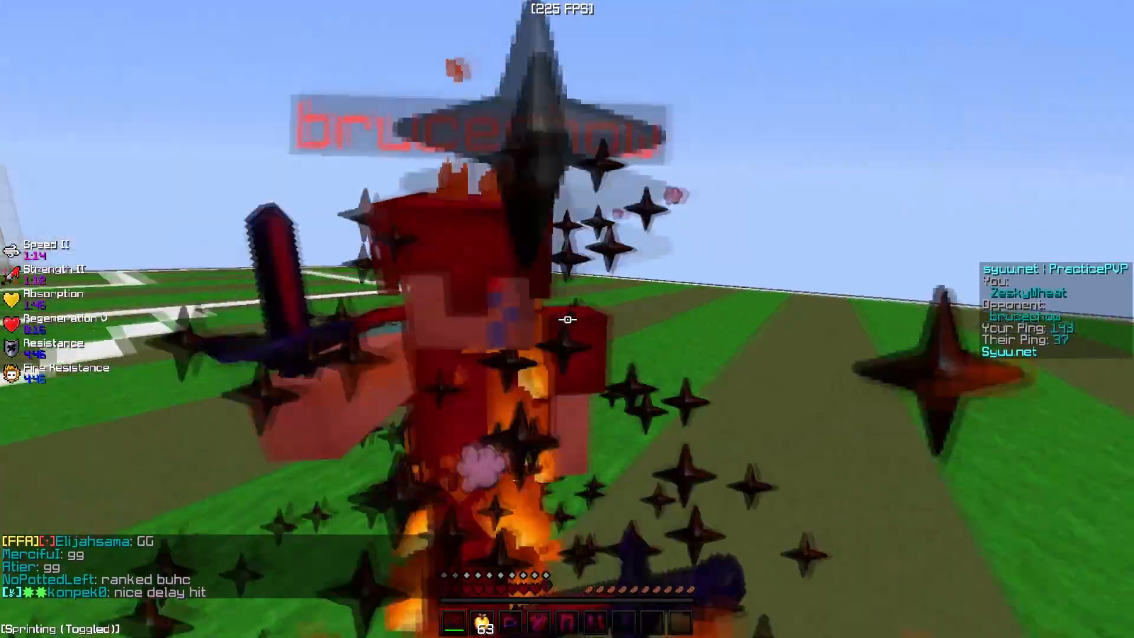
left_click(567, 319)
left_click(567, 319)
left_click(567, 319)
left_click(567, 319)
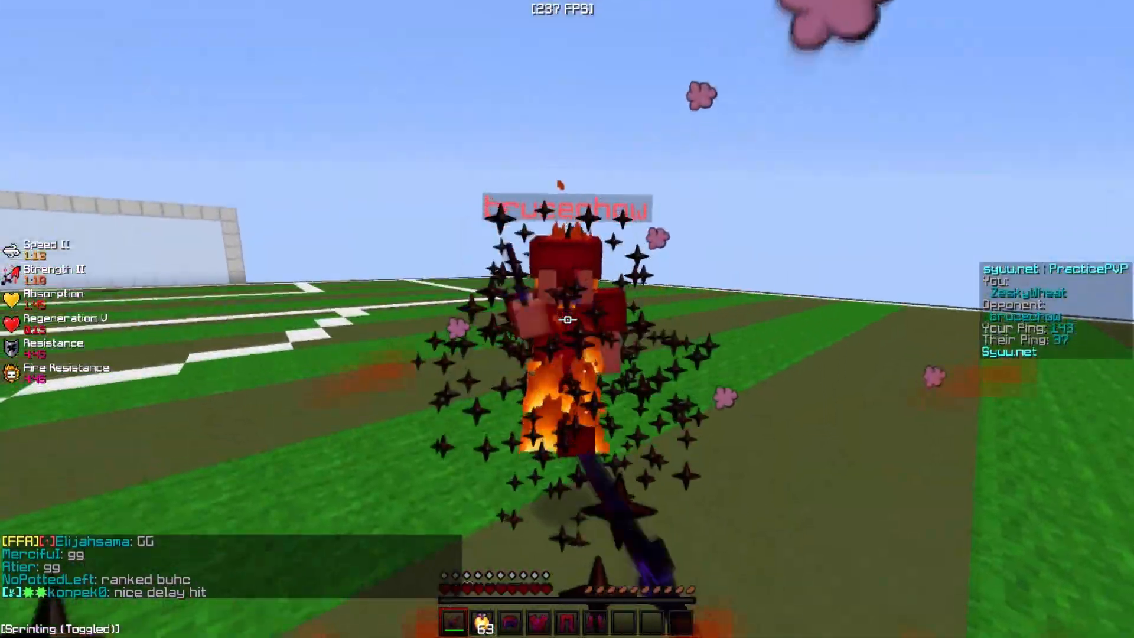
left_click(567, 319)
left_click(567, 319)
left_click(567, 319)
left_click(568, 319)
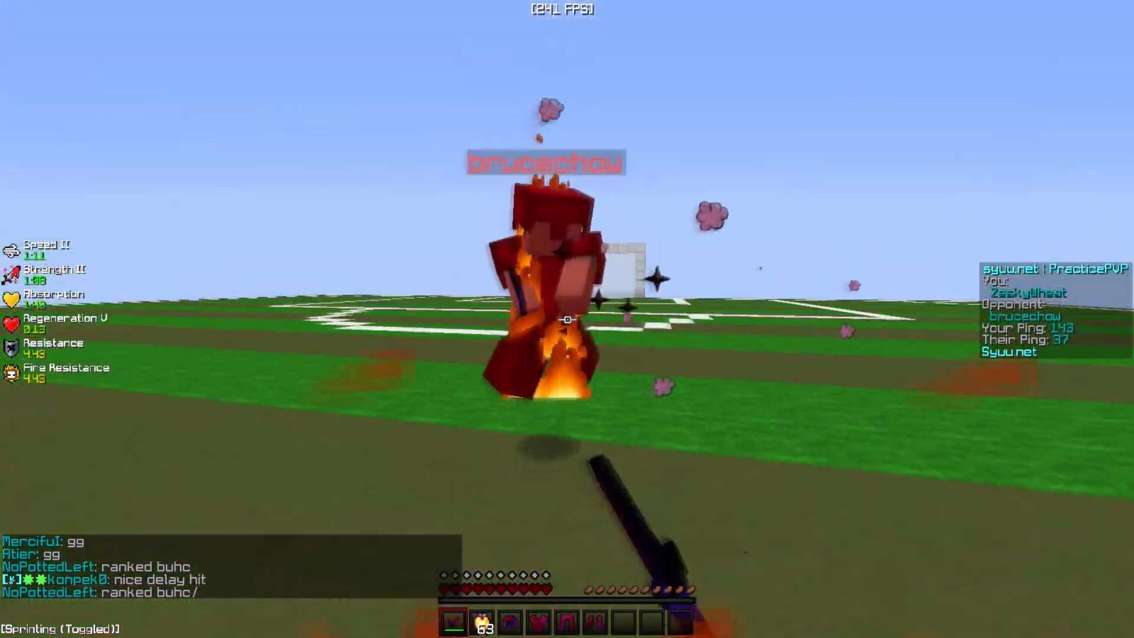
left_click(567, 319)
left_click(567, 319)
left_click(567, 319)
left_click(568, 319)
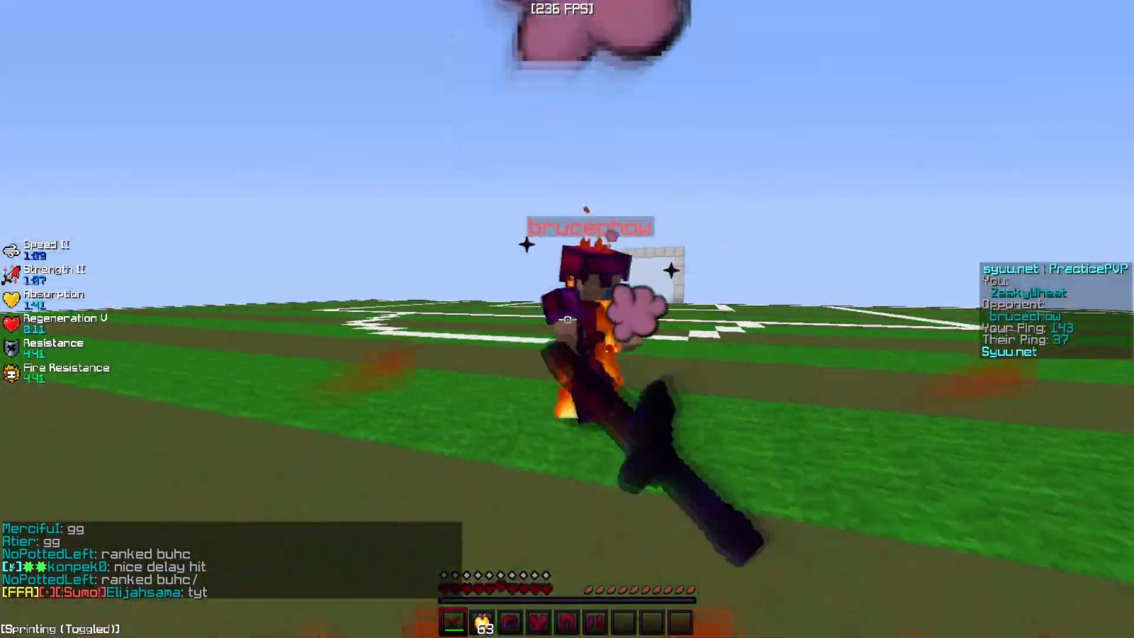
left_click(568, 319)
left_click(567, 319)
left_click(567, 319)
left_click(567, 319)
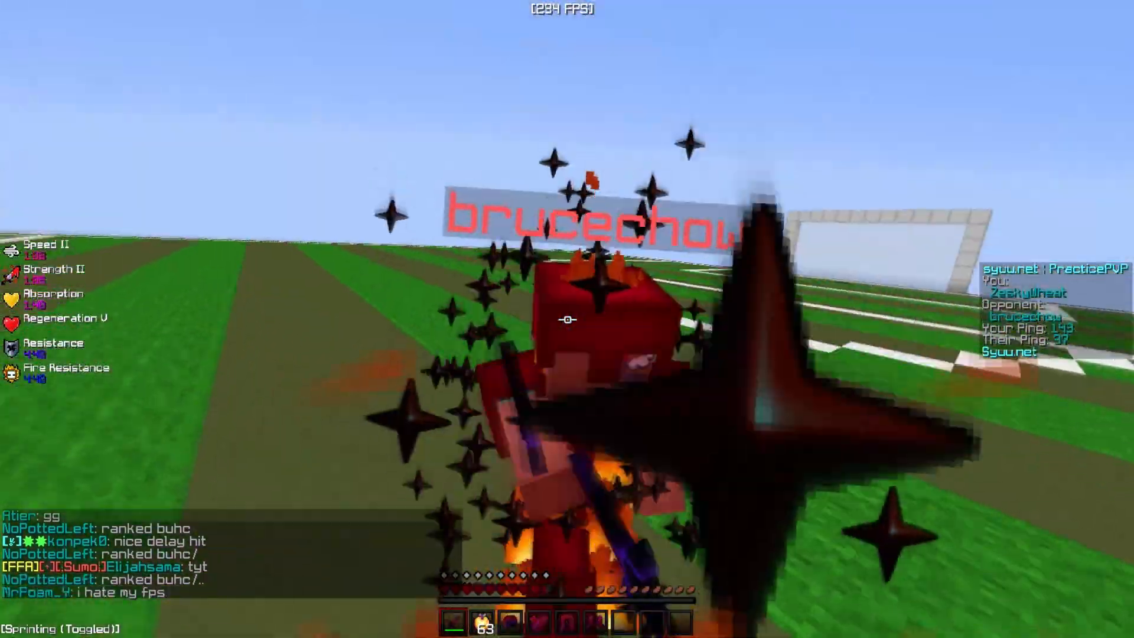
left_click(567, 319)
left_click(567, 319)
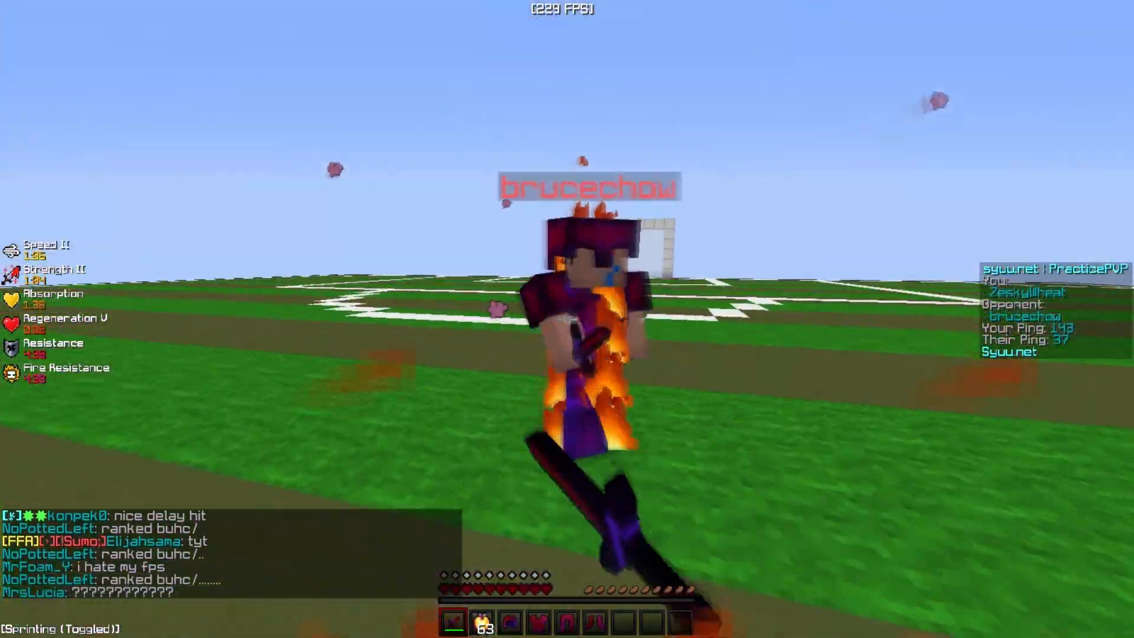
left_click(567, 319)
left_click(567, 319)
left_click(567, 319)
left_click(568, 319)
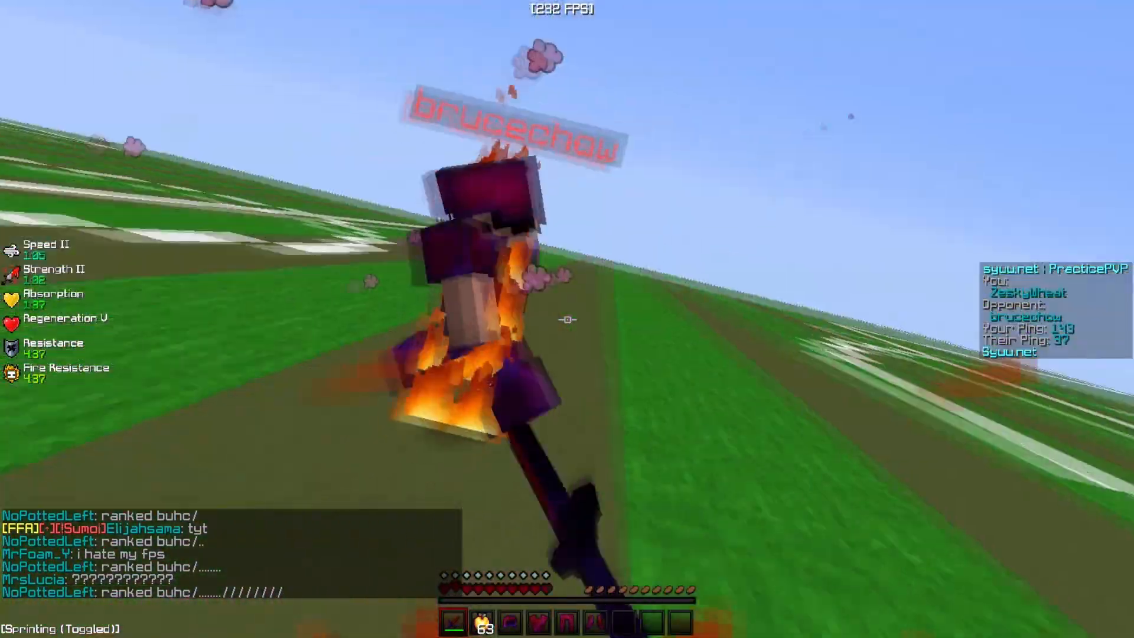
left_click(567, 320)
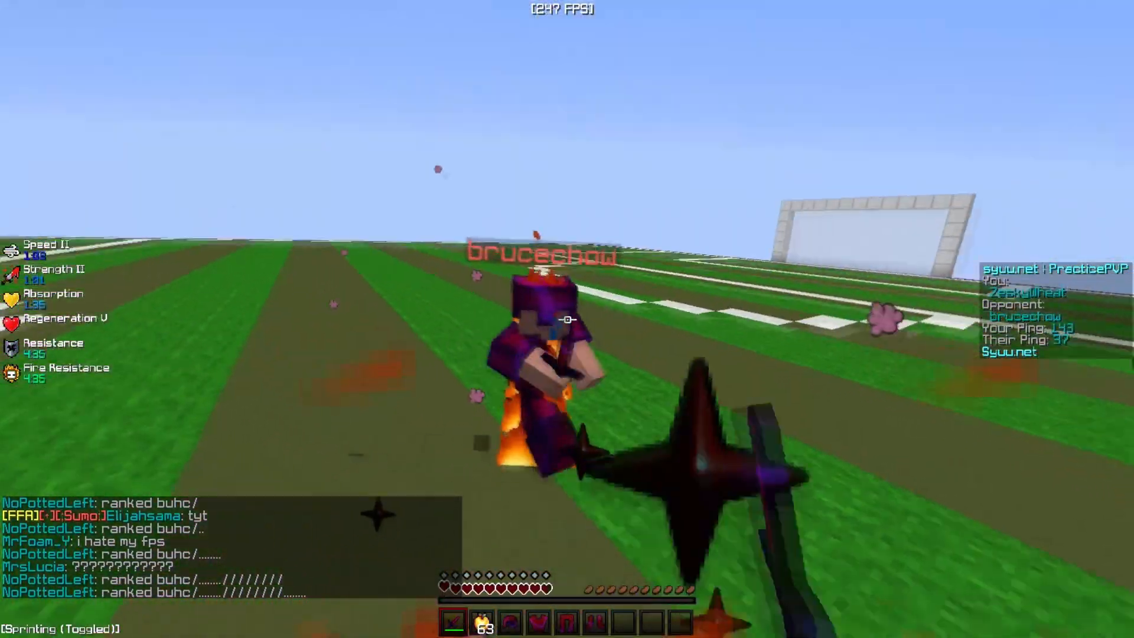
left_click(568, 319)
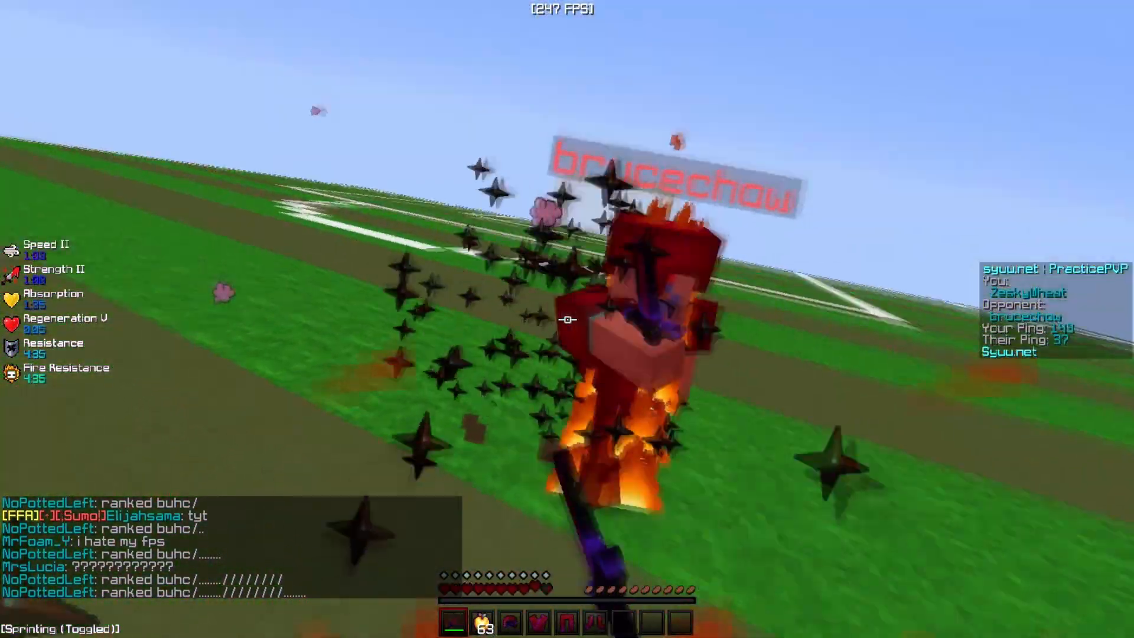
left_click(567, 319)
left_click(567, 319)
left_click(567, 319)
left_click(567, 319)
left_click(567, 319)
left_click(567, 319)
left_click(567, 319)
left_click(567, 319)
left_click(567, 319)
left_click(567, 319)
left_click(567, 319)
left_click(567, 319)
left_click(567, 319)
left_click(568, 319)
left_click(567, 319)
left_click(567, 319)
left_click(567, 319)
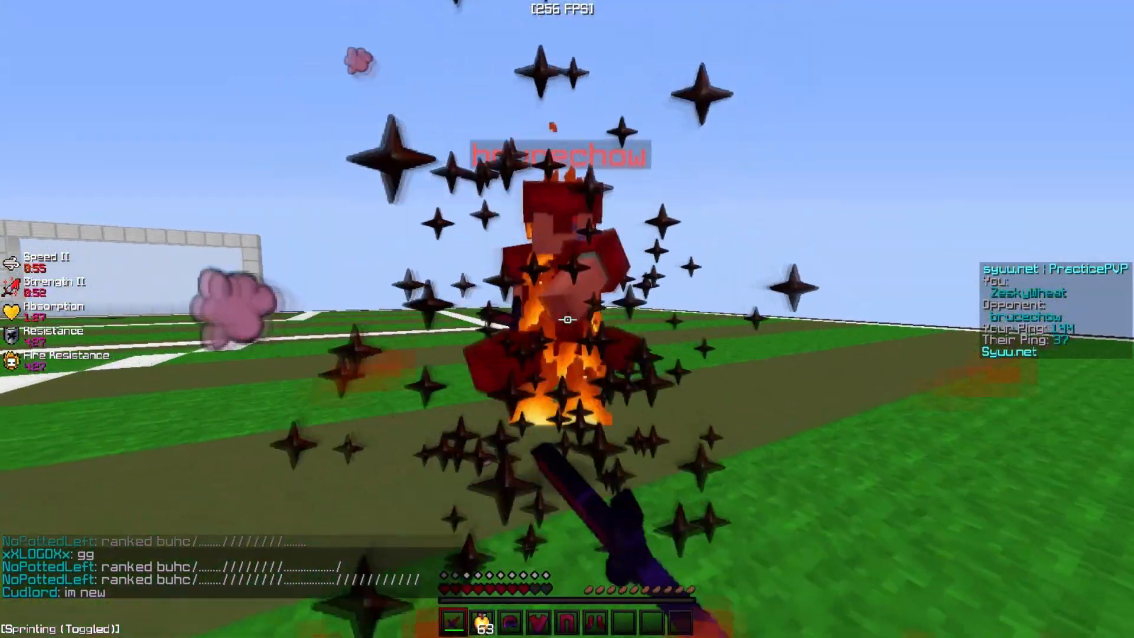
left_click(568, 319)
left_click(567, 319)
left_click(567, 319)
left_click(567, 319)
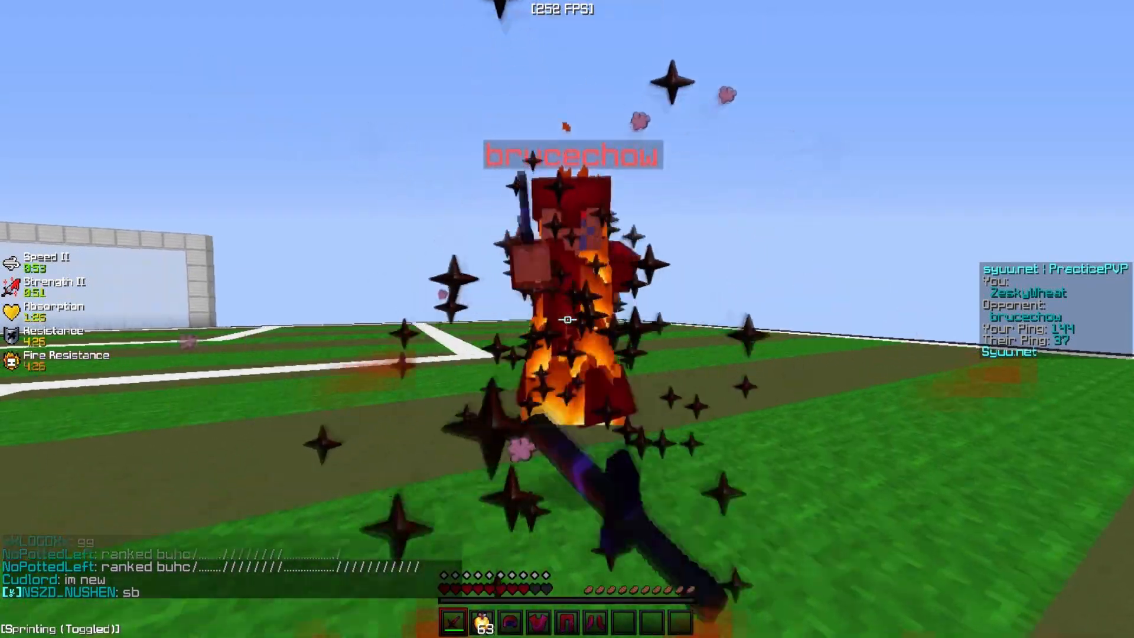
left_click(567, 319)
left_click(567, 319)
left_click(568, 319)
left_click(567, 319)
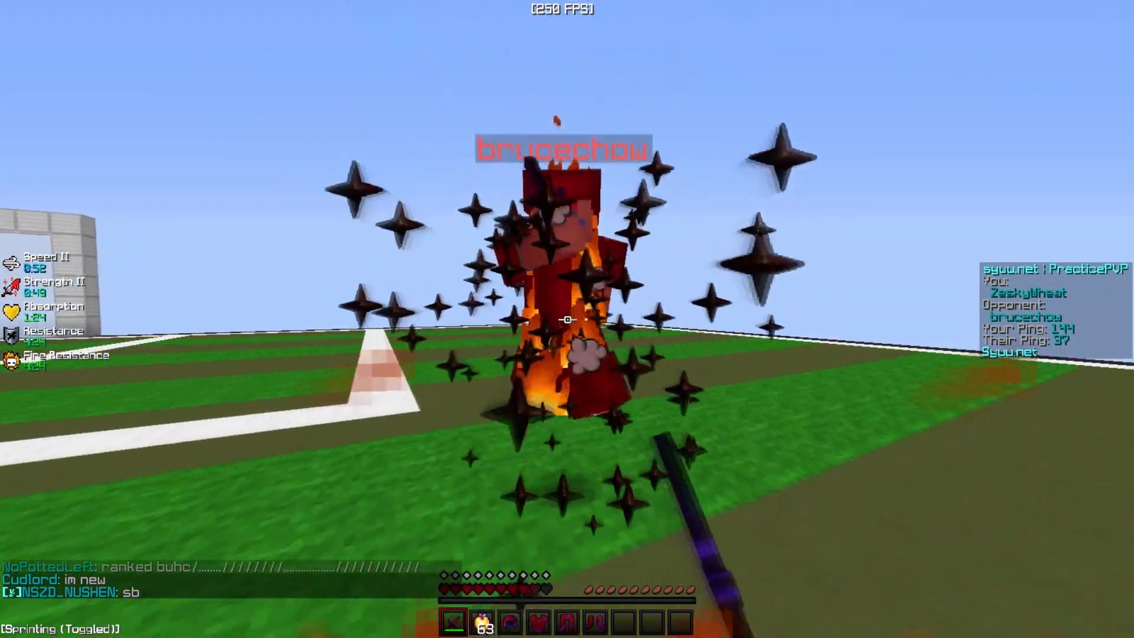
left_click(567, 319)
left_click(567, 319)
left_click(568, 319)
left_click(567, 319)
left_click(567, 319)
left_click(567, 319)
left_click(567, 320)
left_click(567, 319)
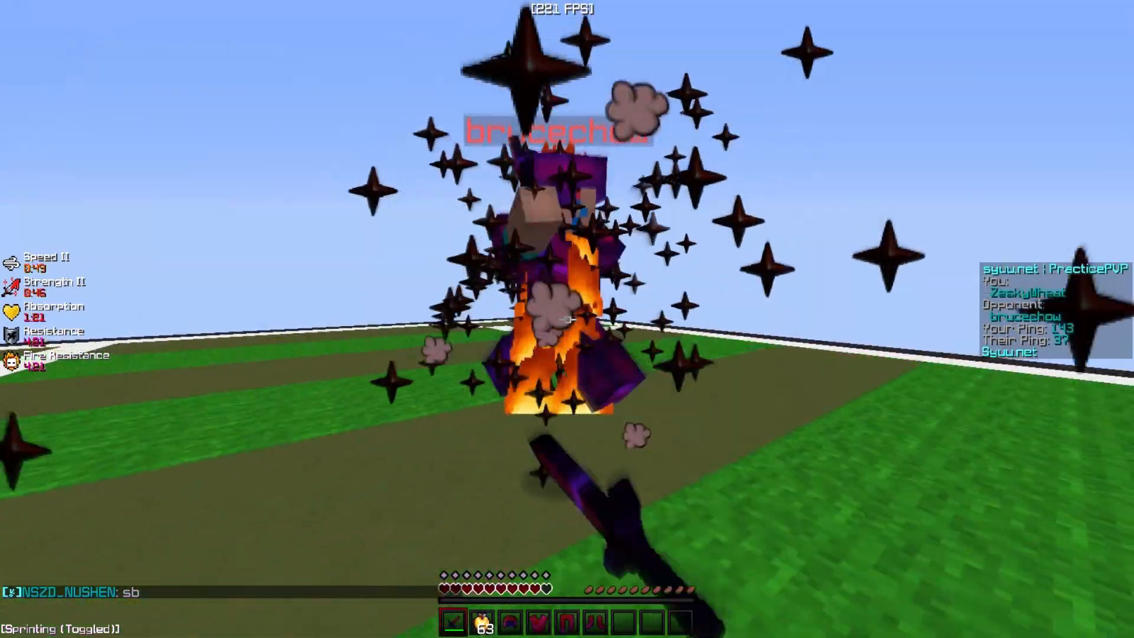
left_click(567, 319)
left_click(567, 319)
left_click(568, 319)
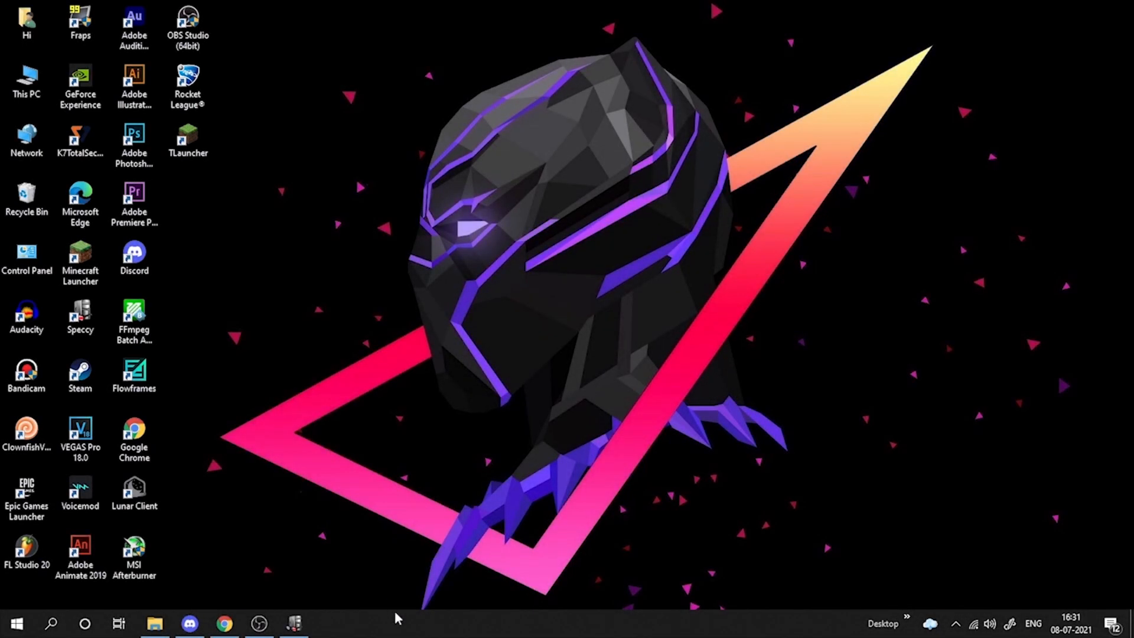
- Switch to Speccy to view the computer's system specifications
left_click(294, 623)
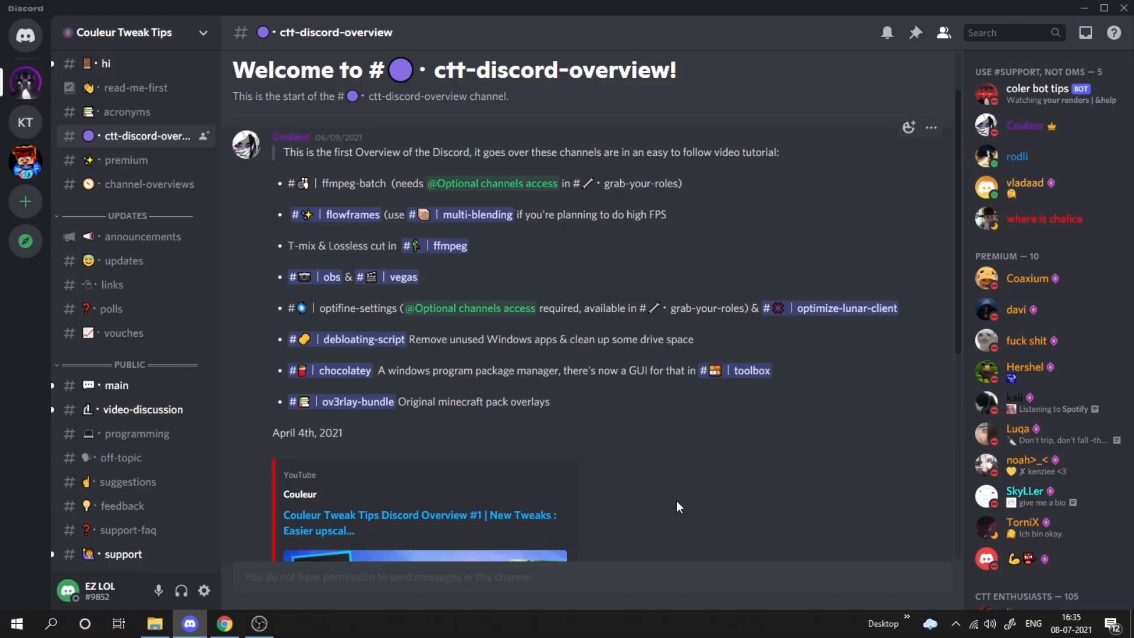
- Look over the ctt-discord-overview post and the Couleur Tweak Tips server's channel list
scroll(677, 503, "up", 3)
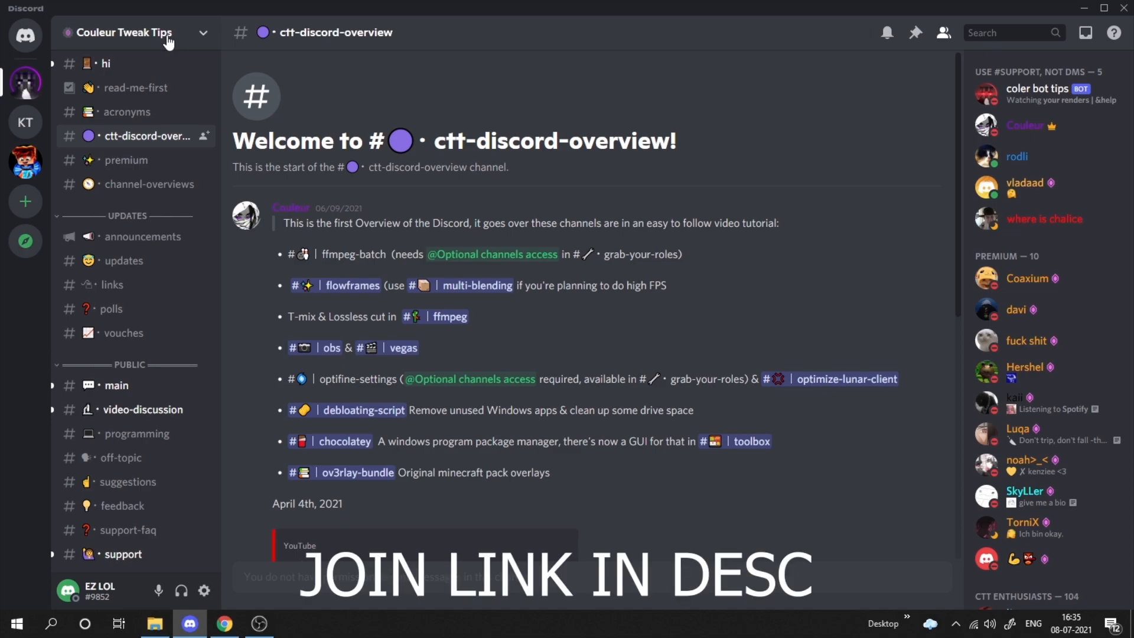
scroll(439, 240, "down", 4)
scroll(95, 417, "down", 3)
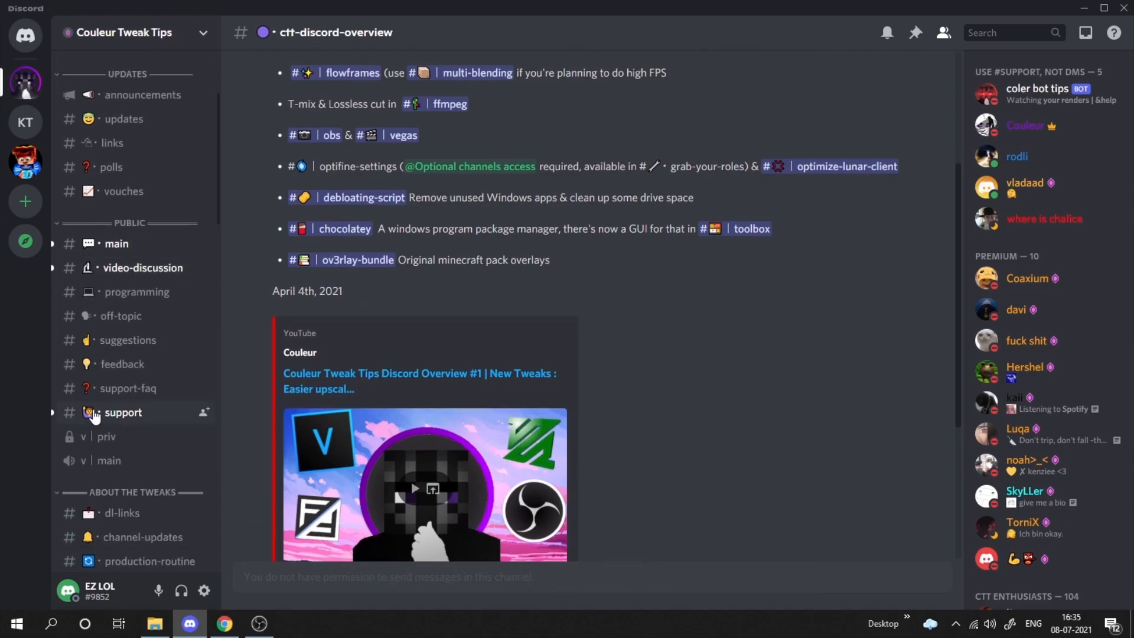
scroll(578, 365, "down", 2)
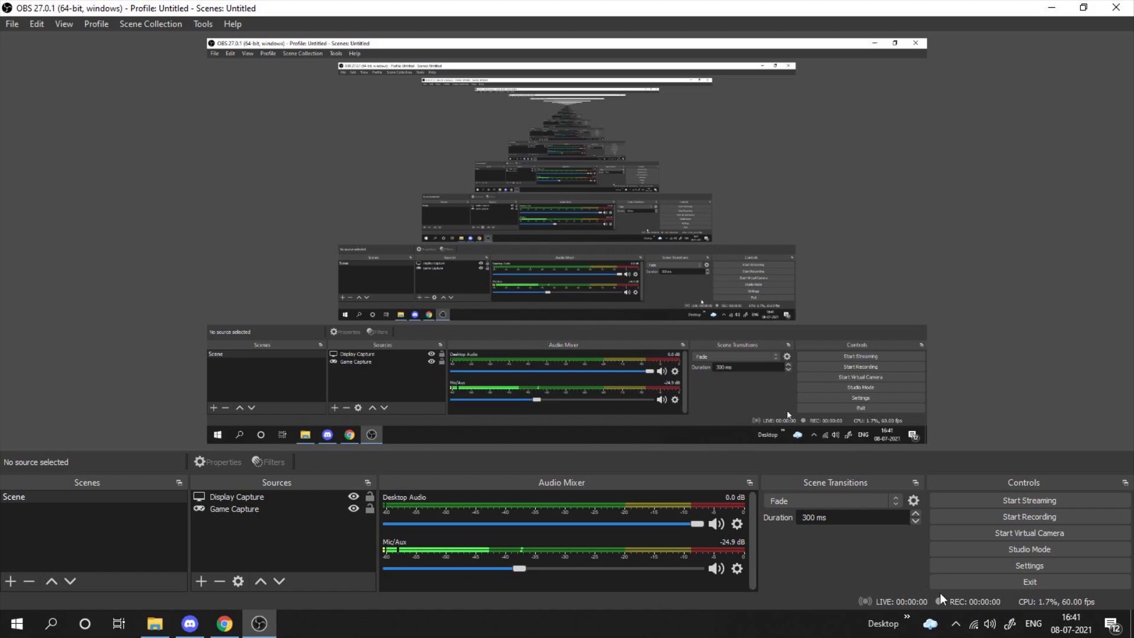
- Switch to OBS, set the output mode to Advanced in the settings and open the recording output options
left_click(1031, 567)
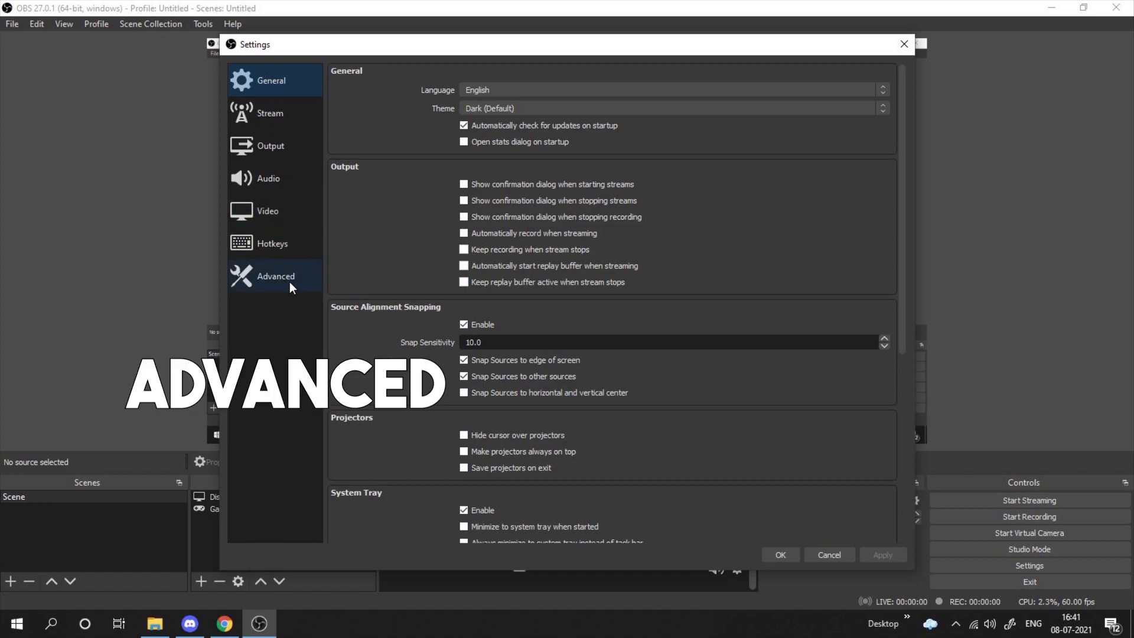
left_click(297, 146)
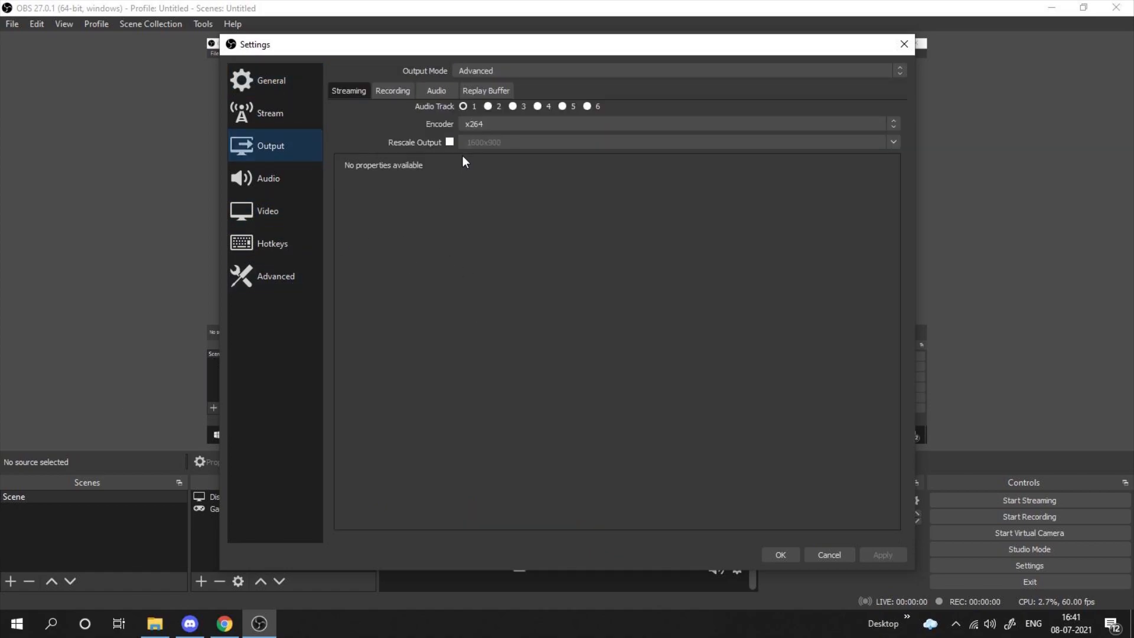
left_click(477, 75)
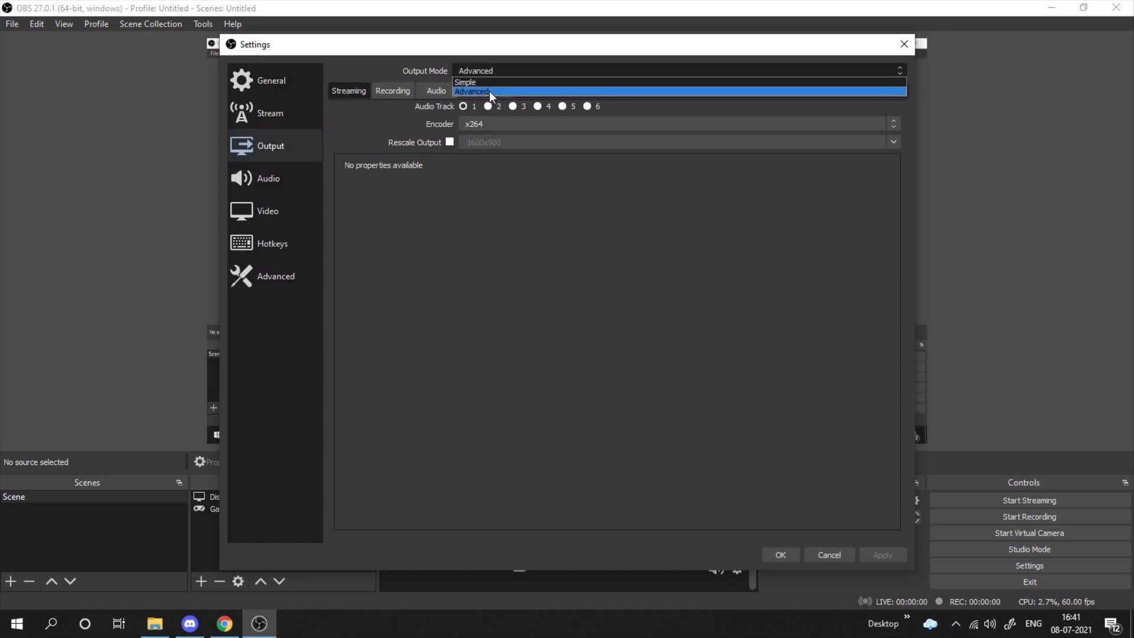
left_click(489, 91)
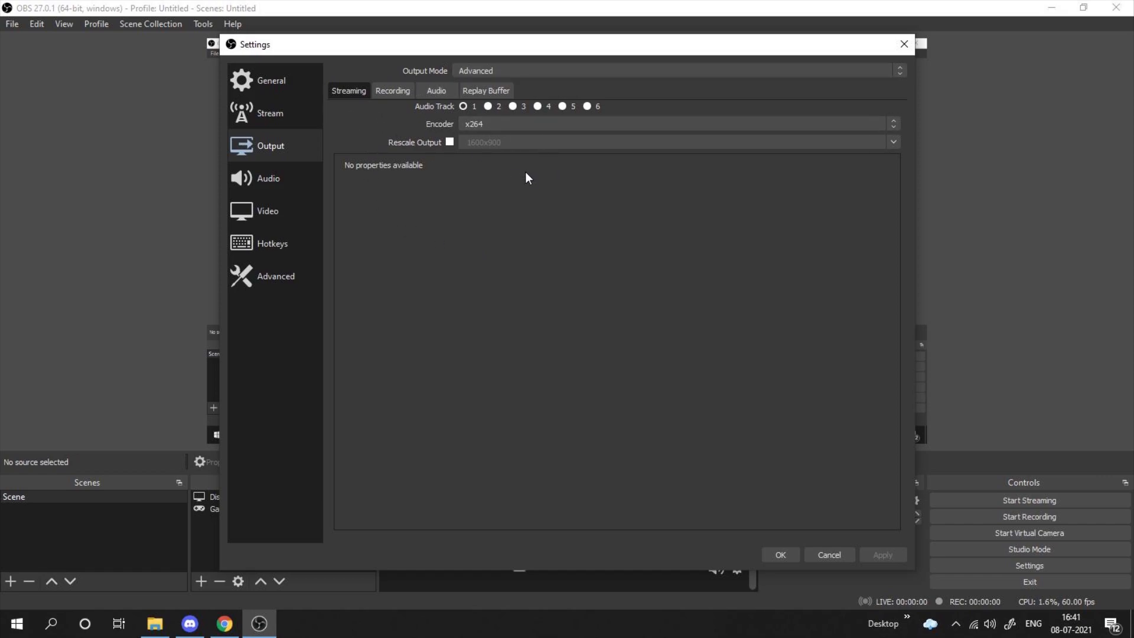
left_click(392, 91)
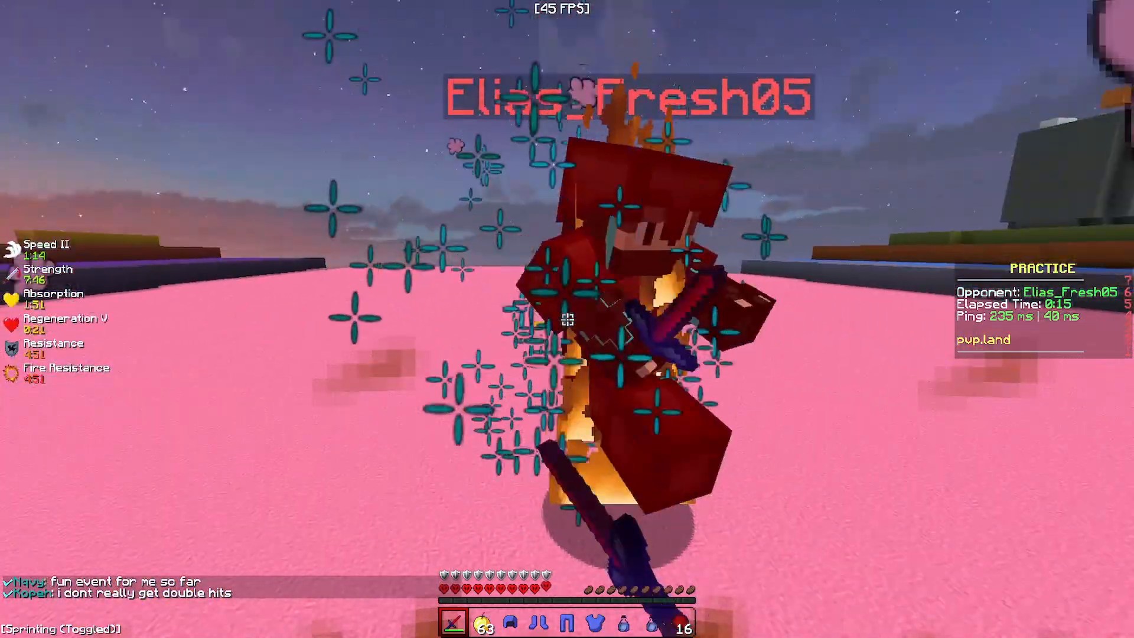
left_click(568, 320)
left_click(567, 320)
left_click(568, 320)
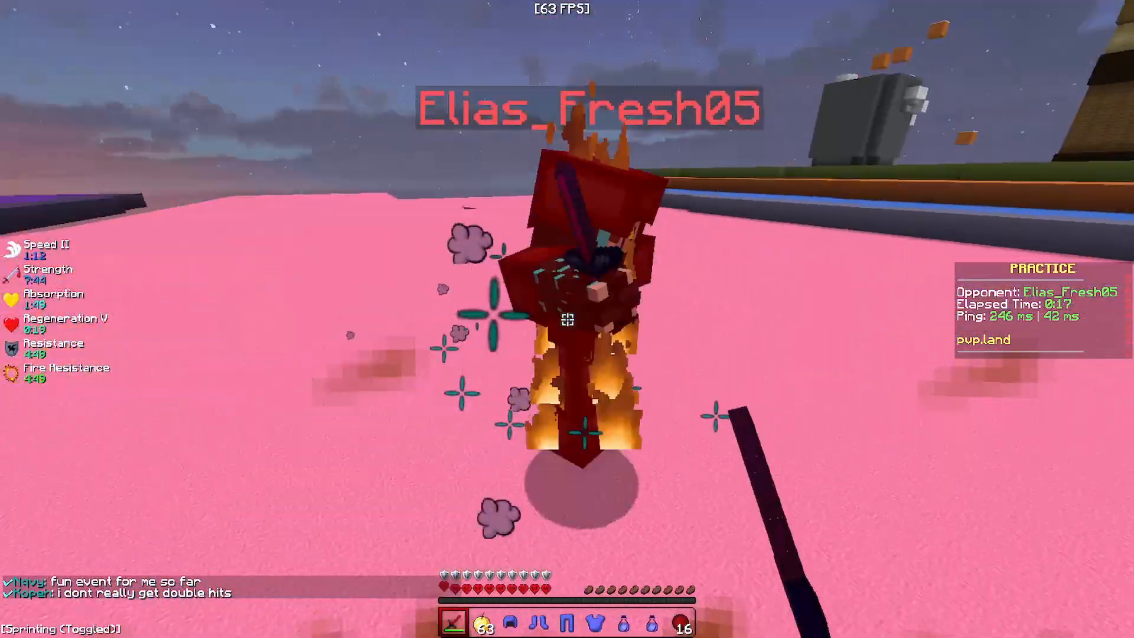
left_click(567, 320)
left_click(567, 320)
left_click(568, 319)
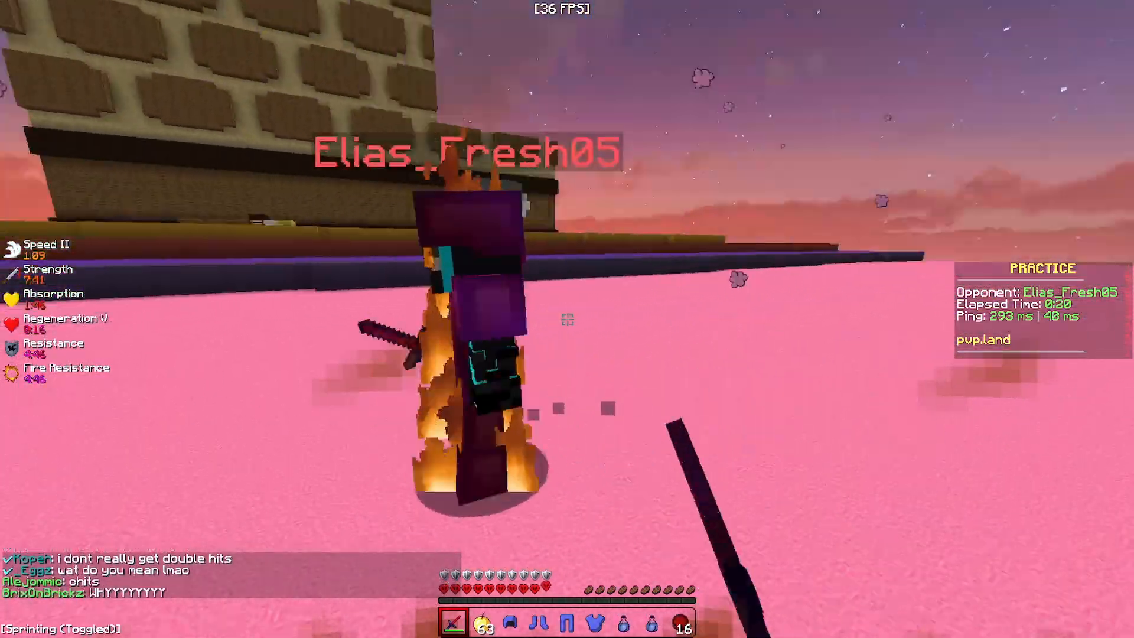
left_click(567, 319)
left_click(567, 320)
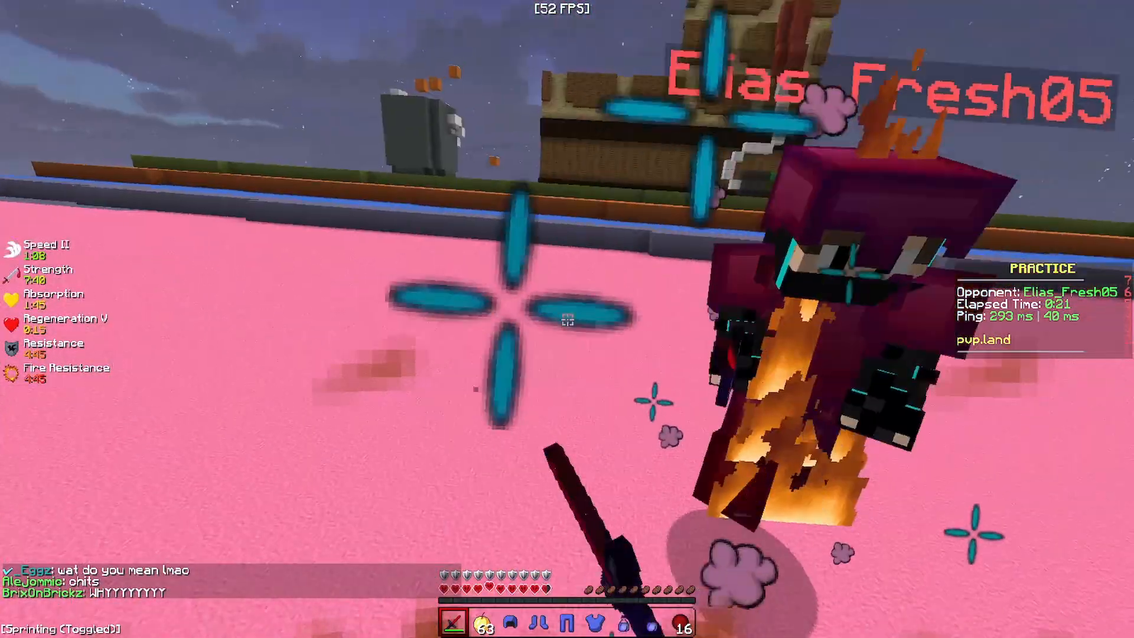
left_click(567, 319)
left_click(567, 319)
left_click(567, 320)
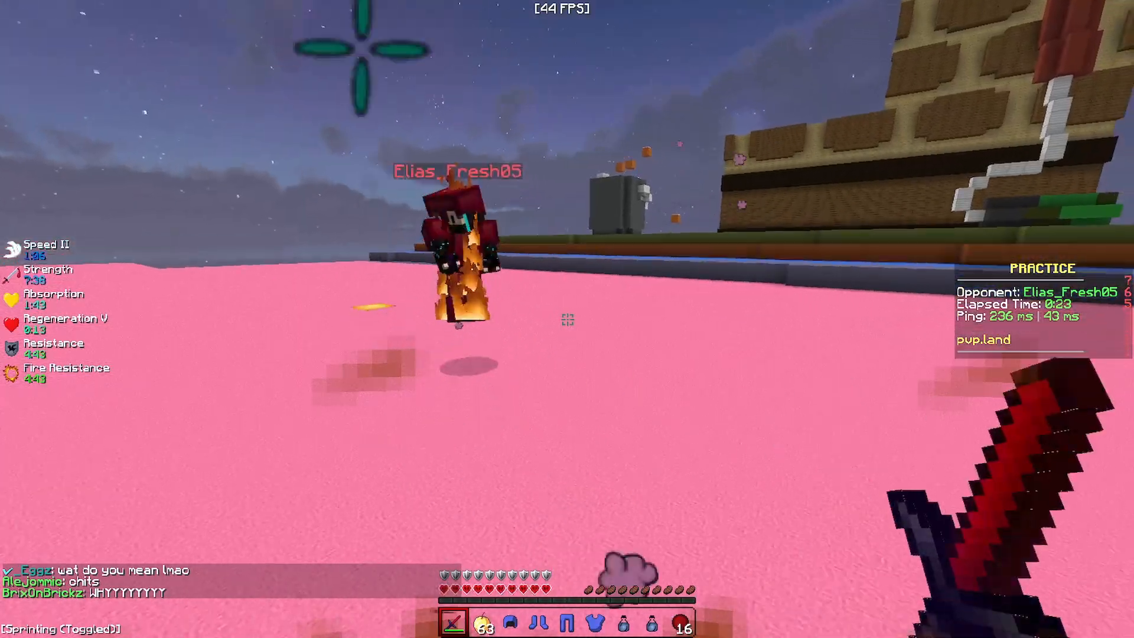
left_click(567, 320)
left_click(568, 320)
left_click(568, 319)
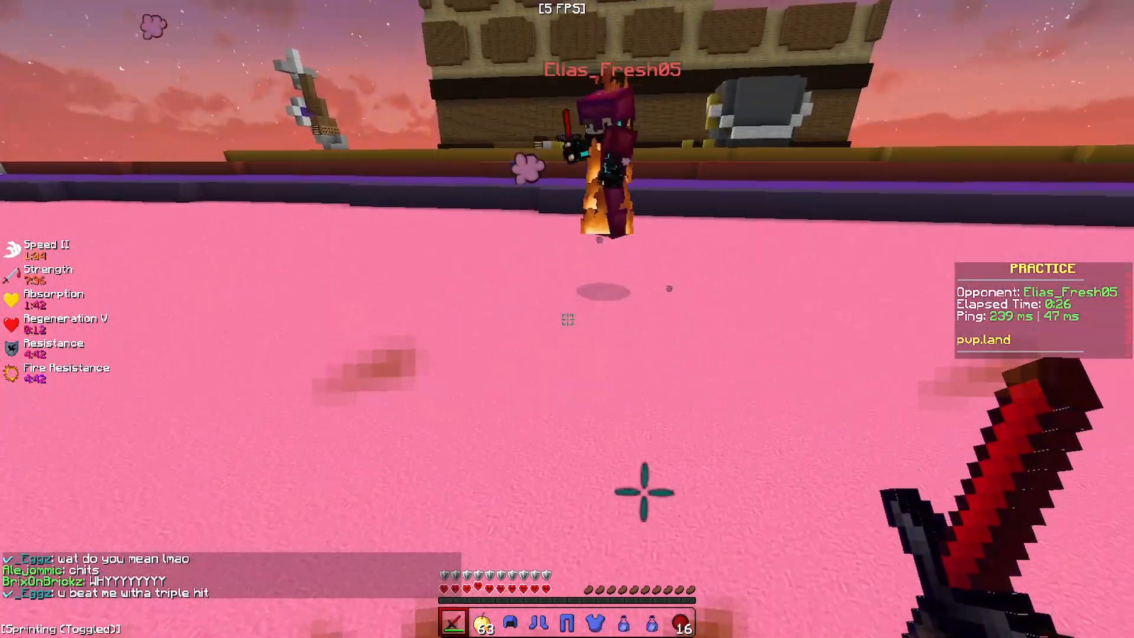
left_click(567, 320)
left_click(567, 320)
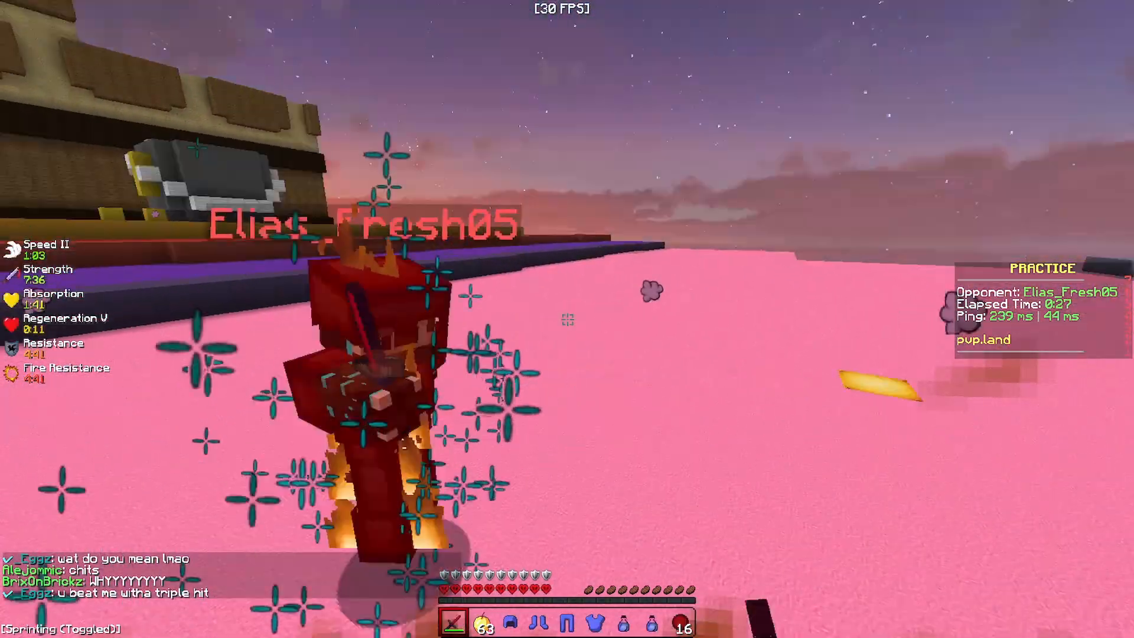
left_click(567, 319)
left_click(567, 319)
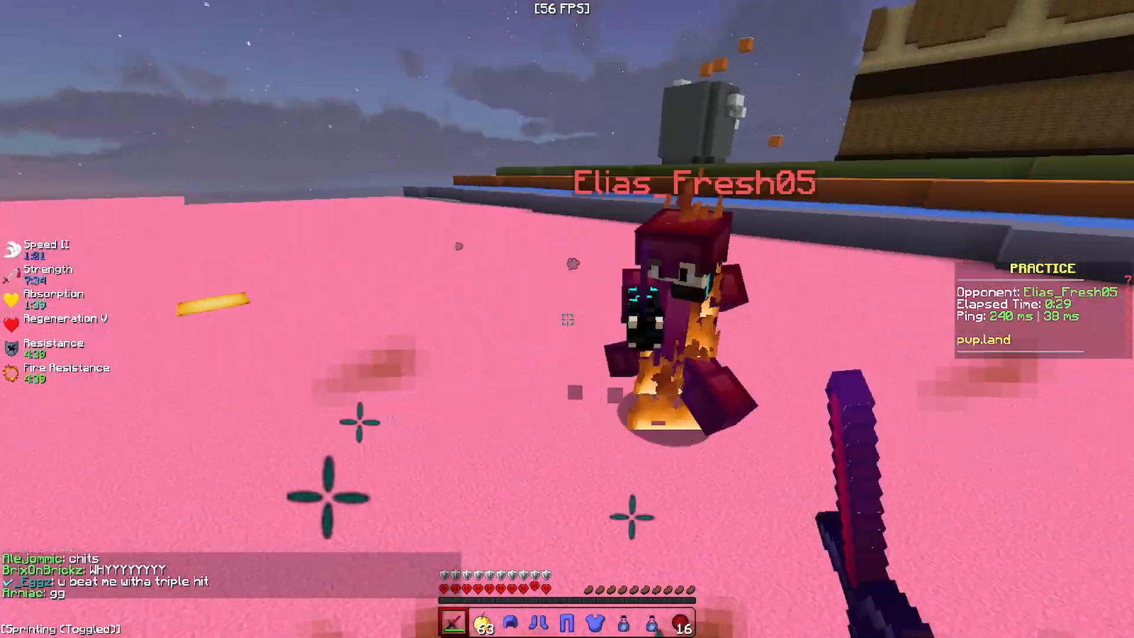
left_click(567, 320)
left_click(567, 320)
left_click(567, 319)
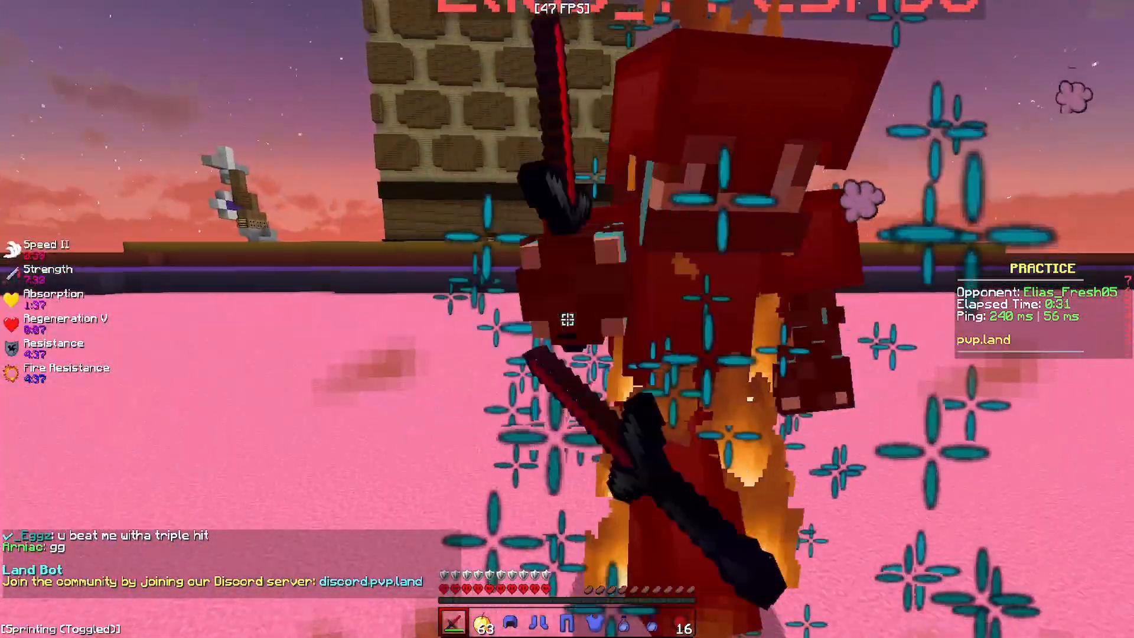
left_click(567, 319)
left_click(567, 320)
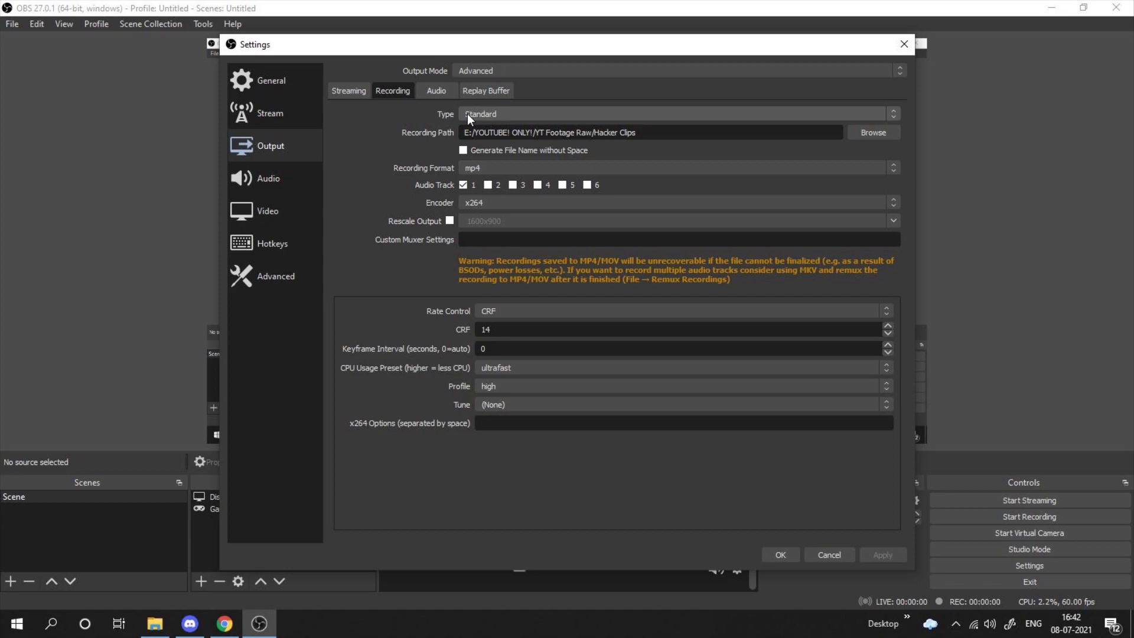
- Review the available recording types and recording formats in the recording output options
left_click(468, 118)
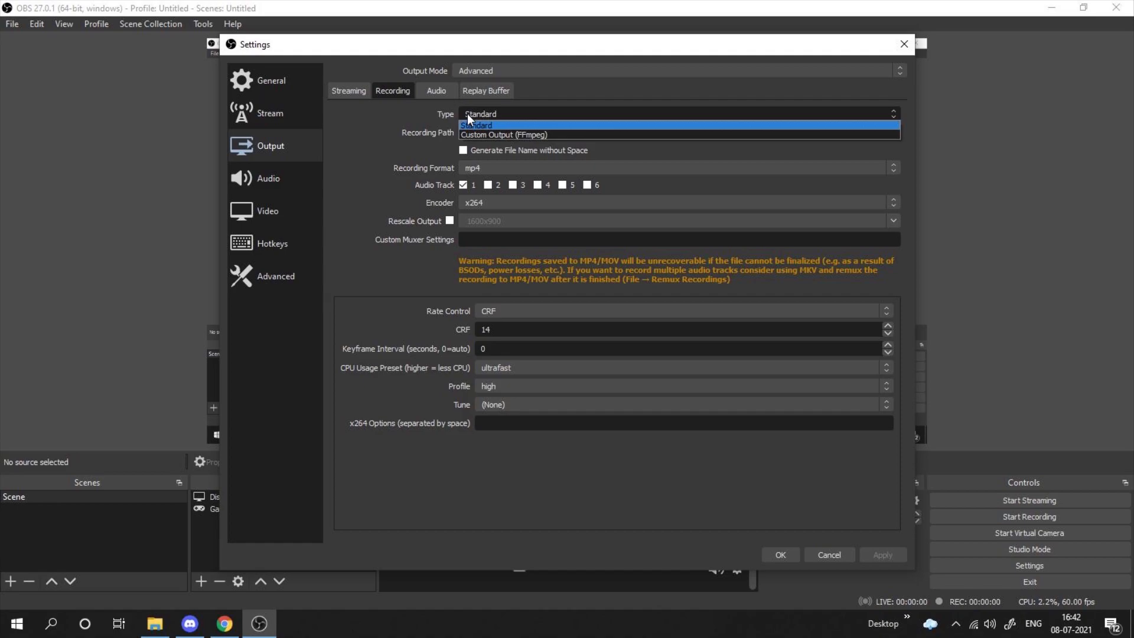
left_click(468, 117)
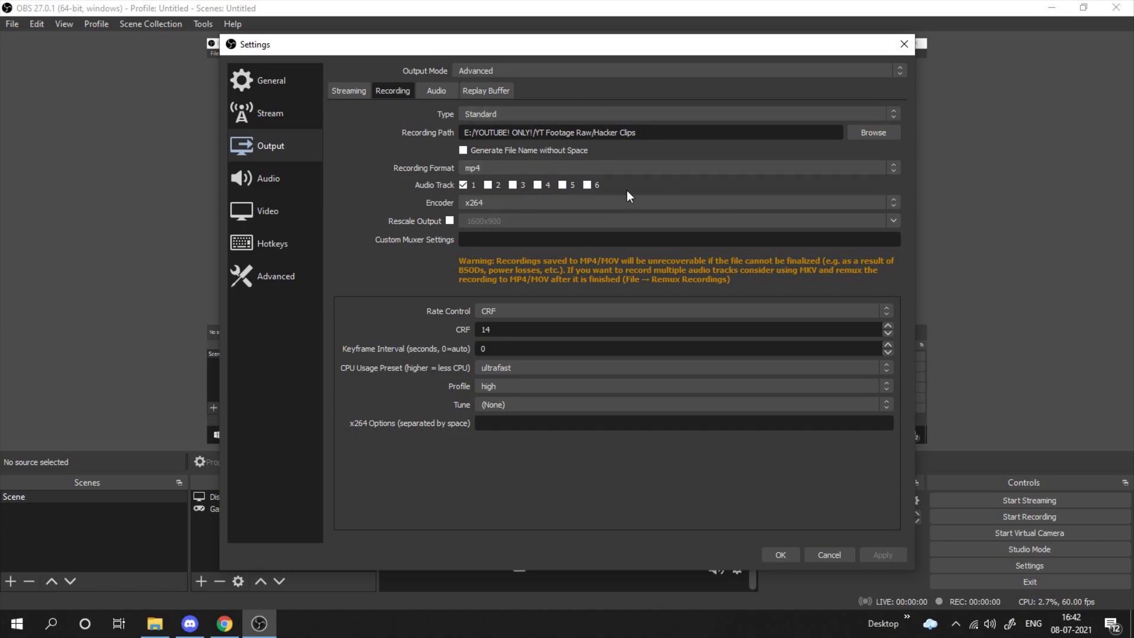
left_click(518, 168)
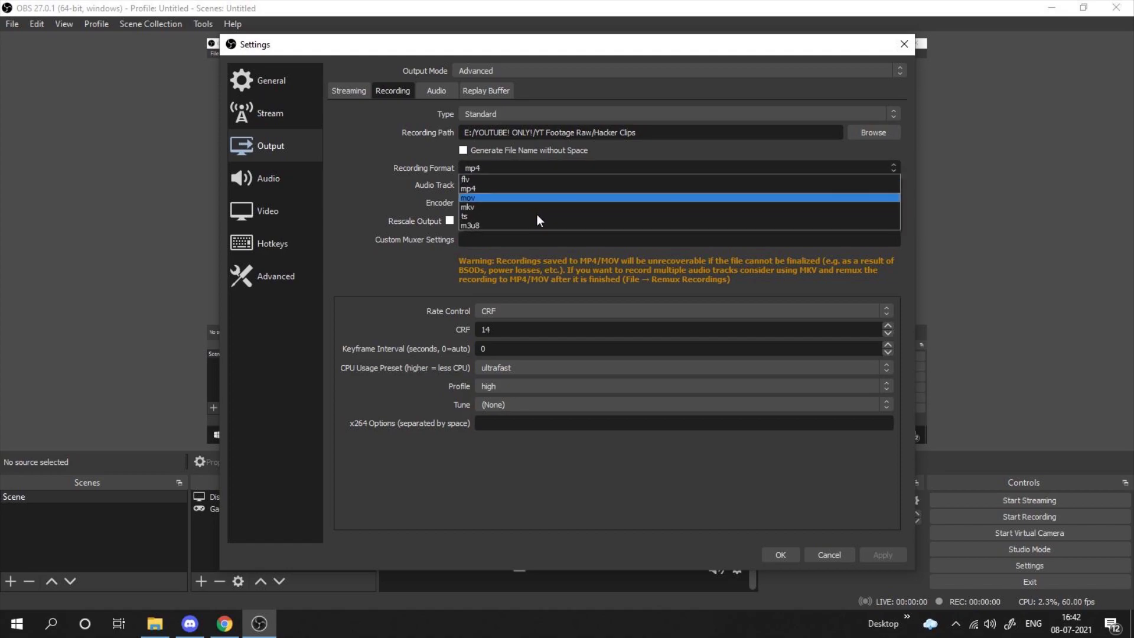
left_click(517, 168)
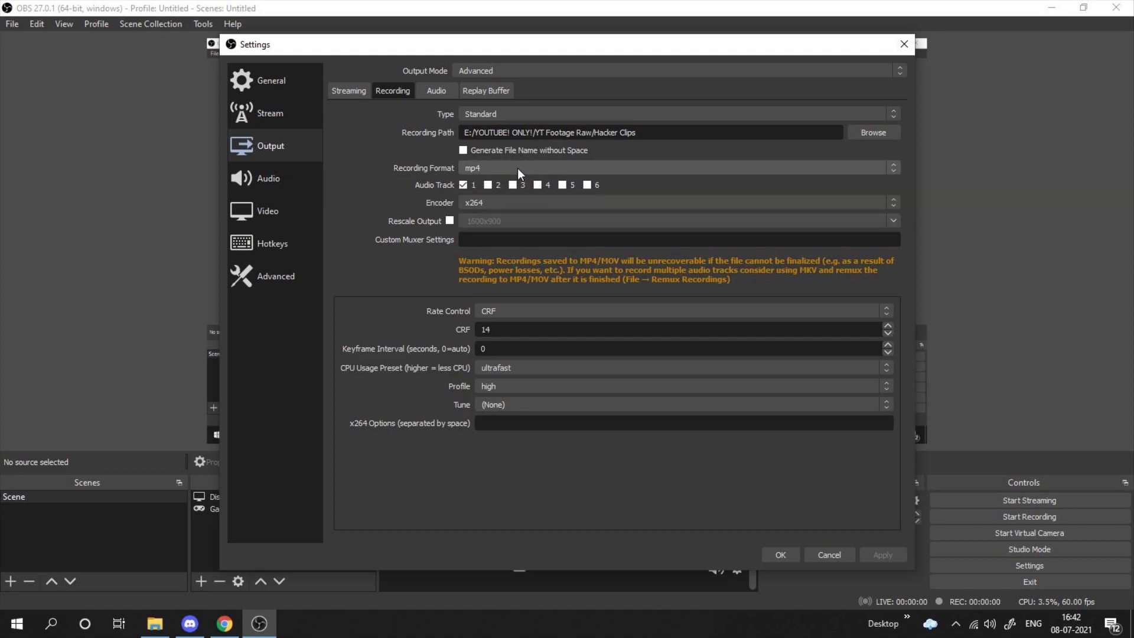
- Review the available recording encoders and the CPU usage presets for x264
left_click(514, 204)
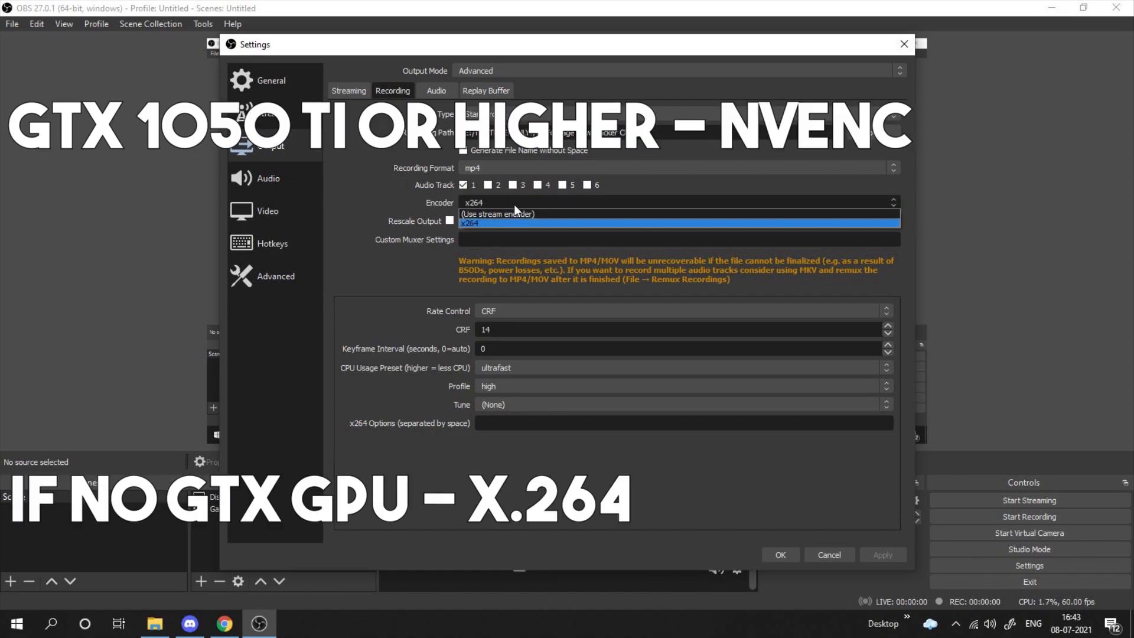
left_click(514, 205)
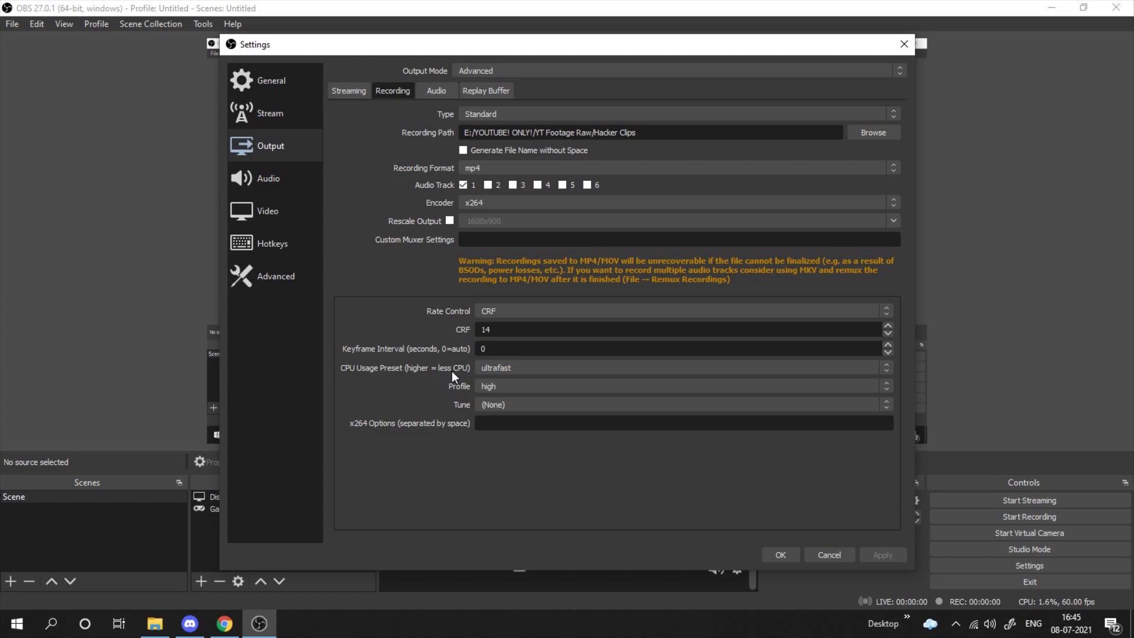
left_click(536, 368)
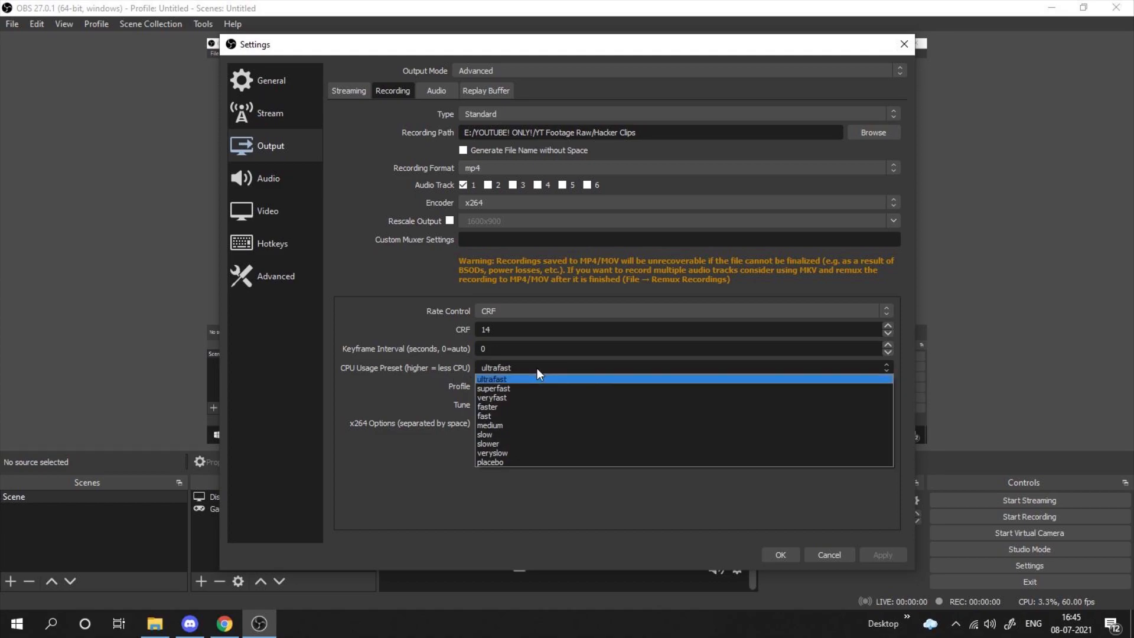
left_click(538, 372)
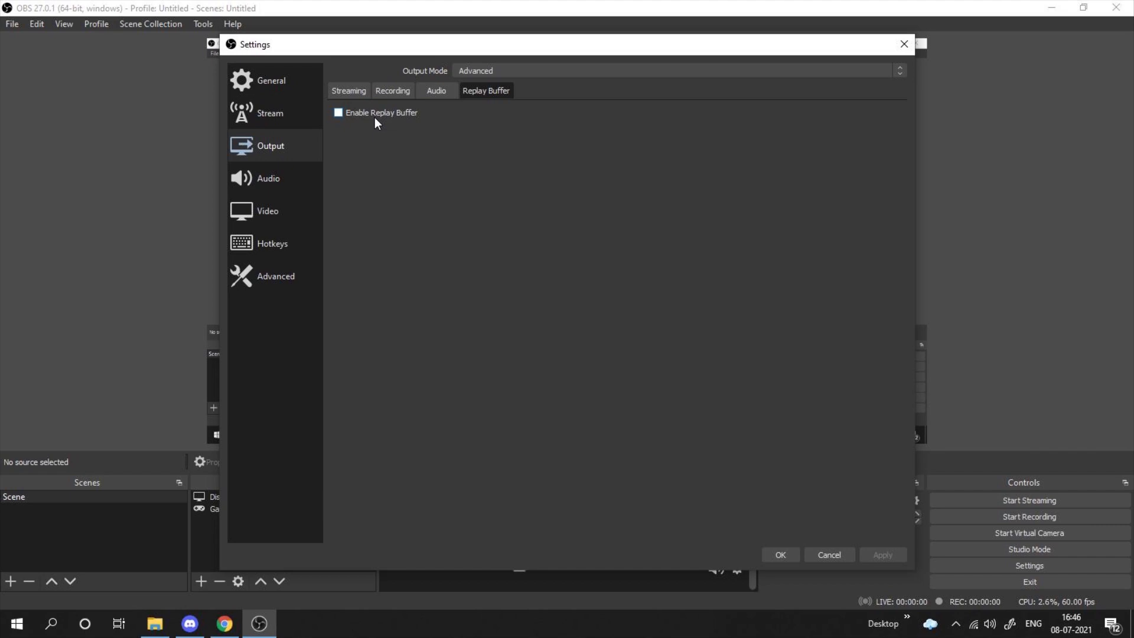
- Open the OBS video settings, and check the display resolution and advanced display settings in Windows Settings
left_click(292, 209)
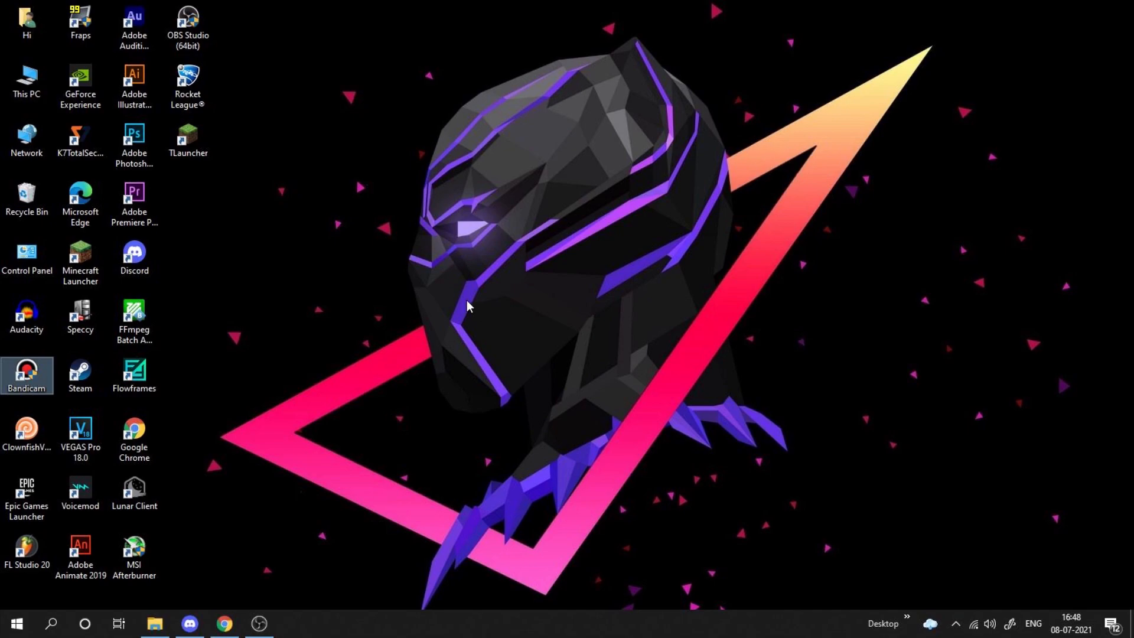
right_click(437, 271)
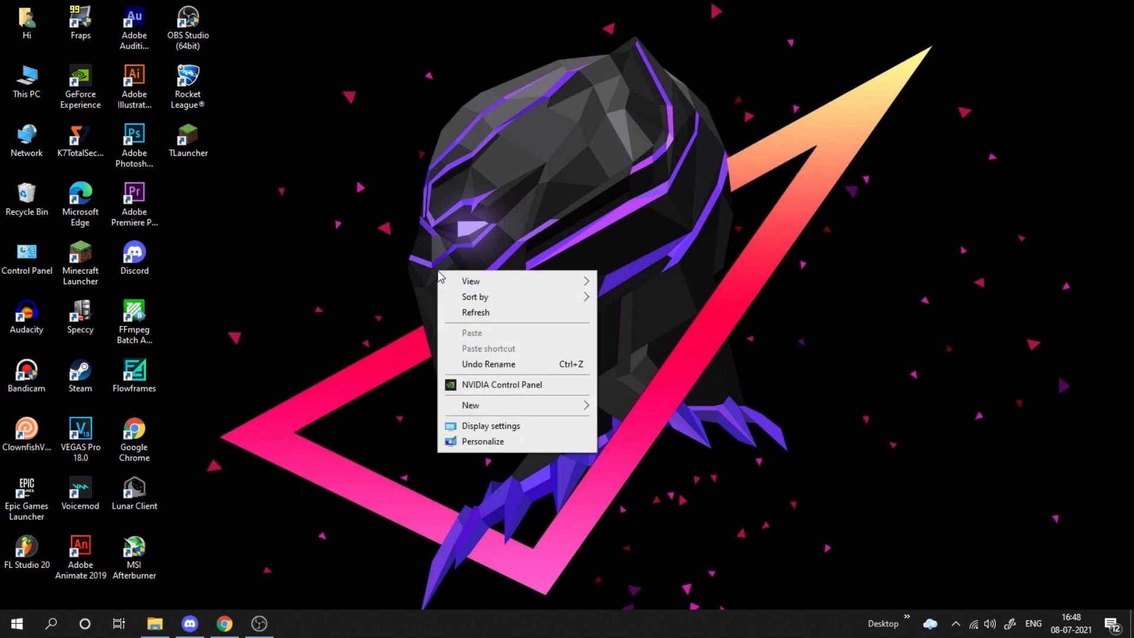
left_click(496, 425)
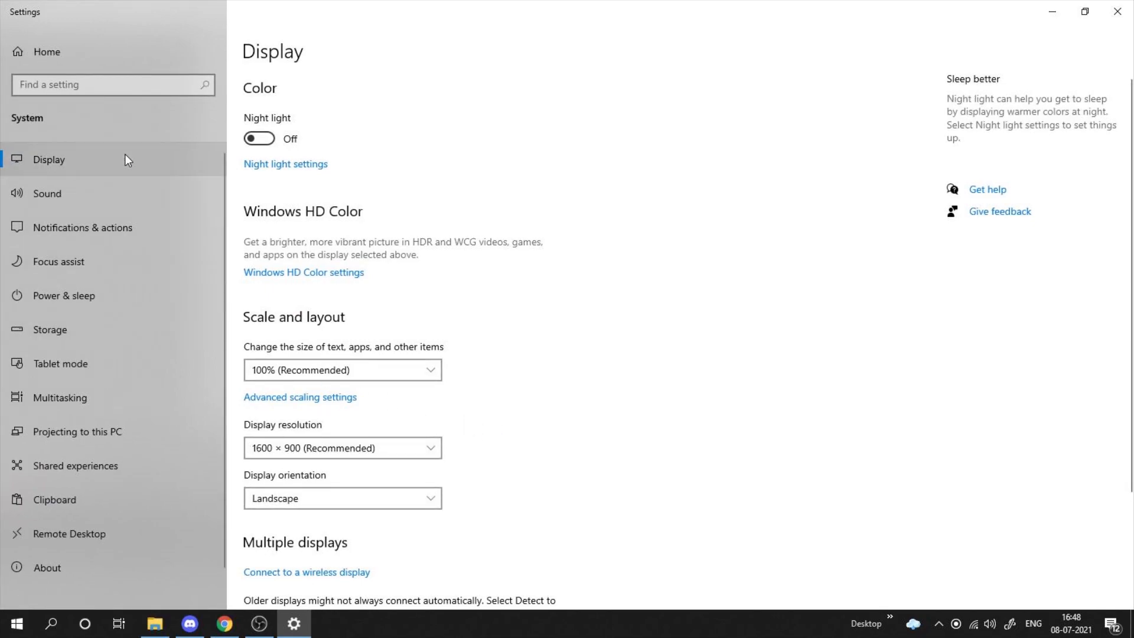
scroll(588, 295, "down", 3)
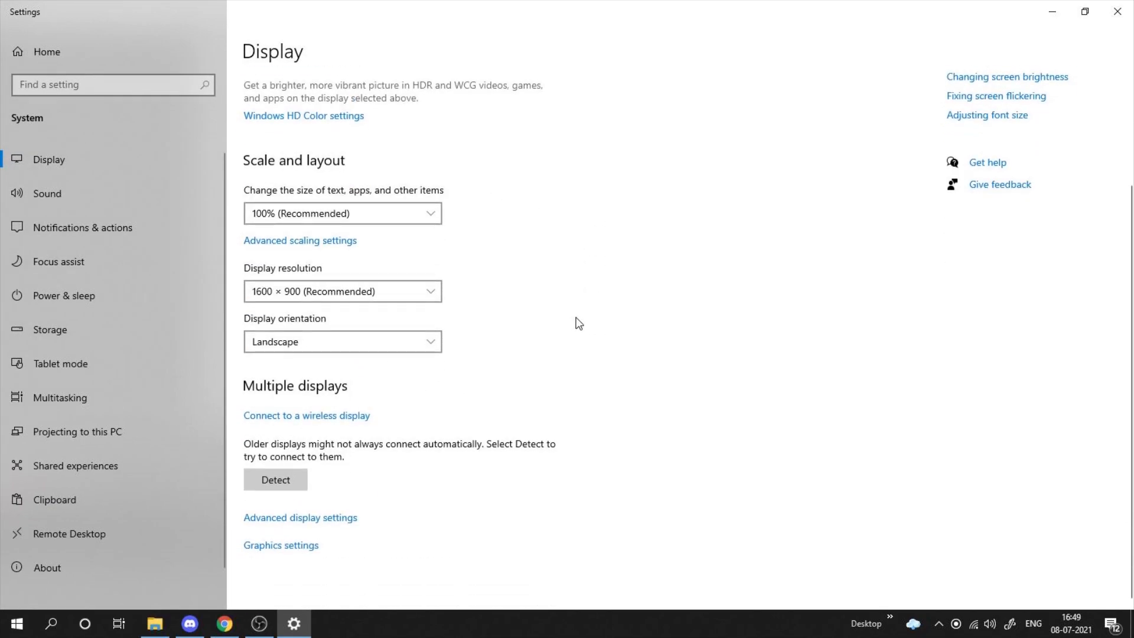
left_click(316, 520)
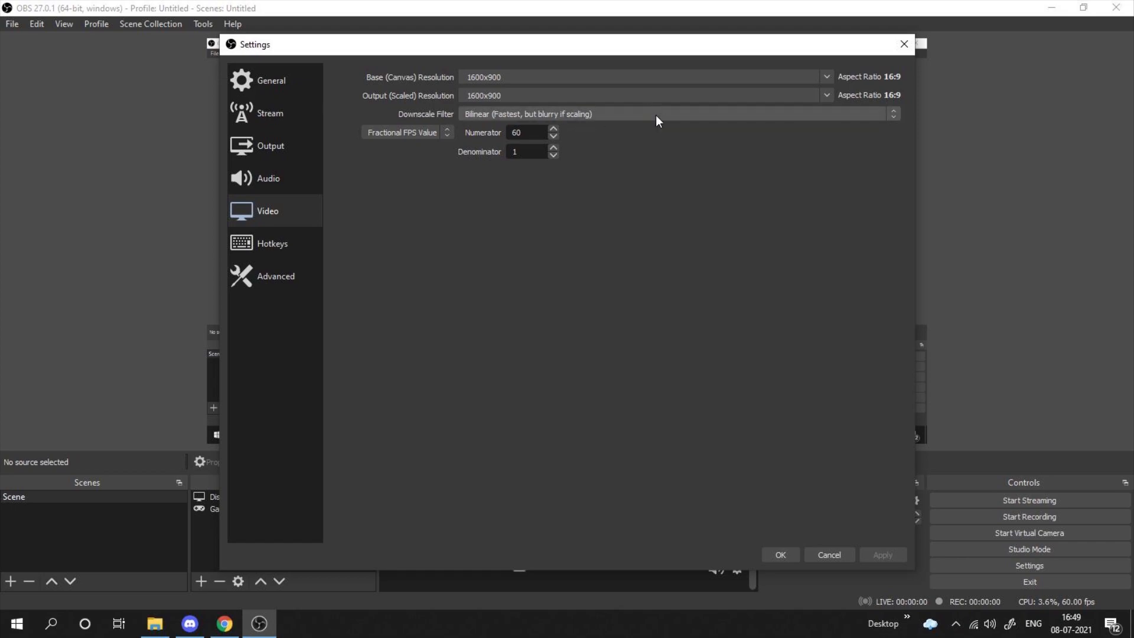
- Review the downscale filter and FPS value type choices in the OBS video settings, and open the advanced settings
left_click(659, 115)
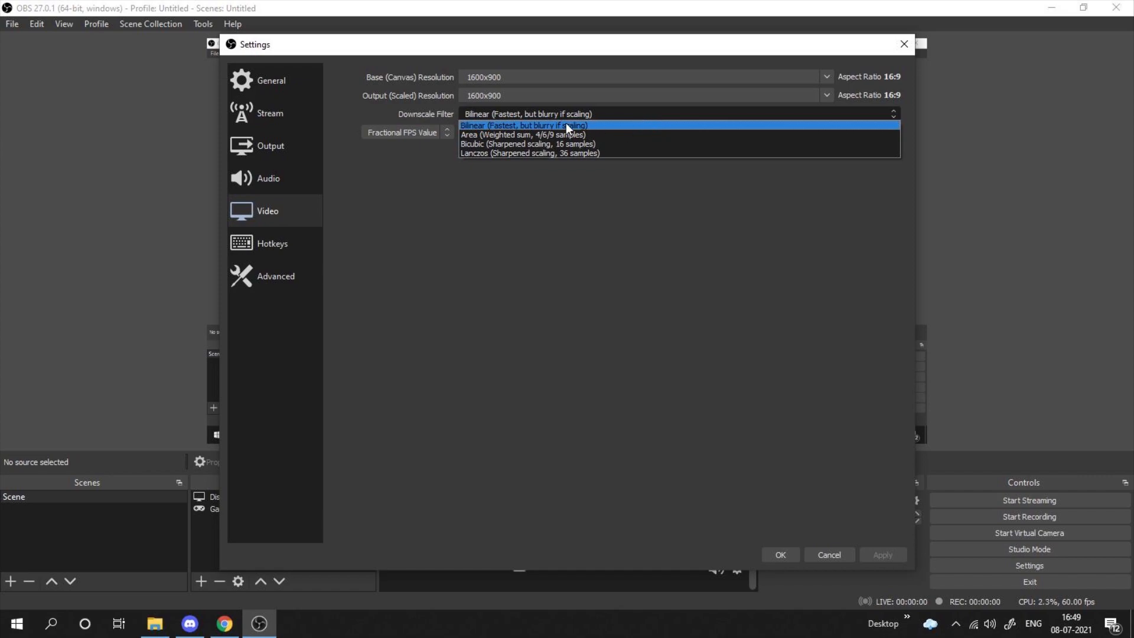
left_click(678, 243)
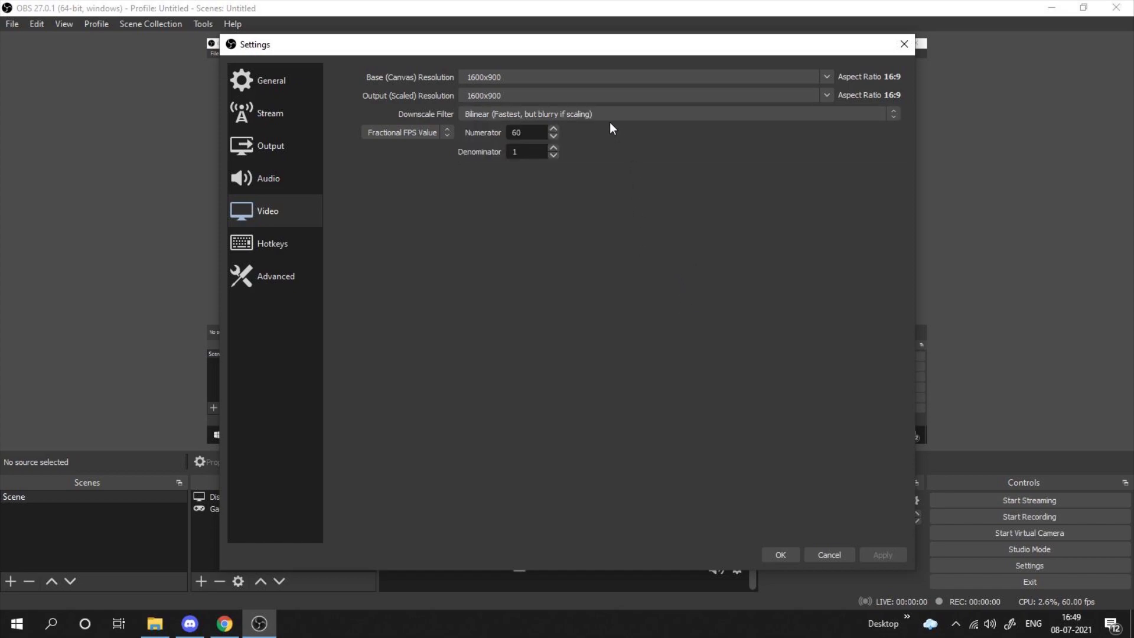
left_click(408, 132)
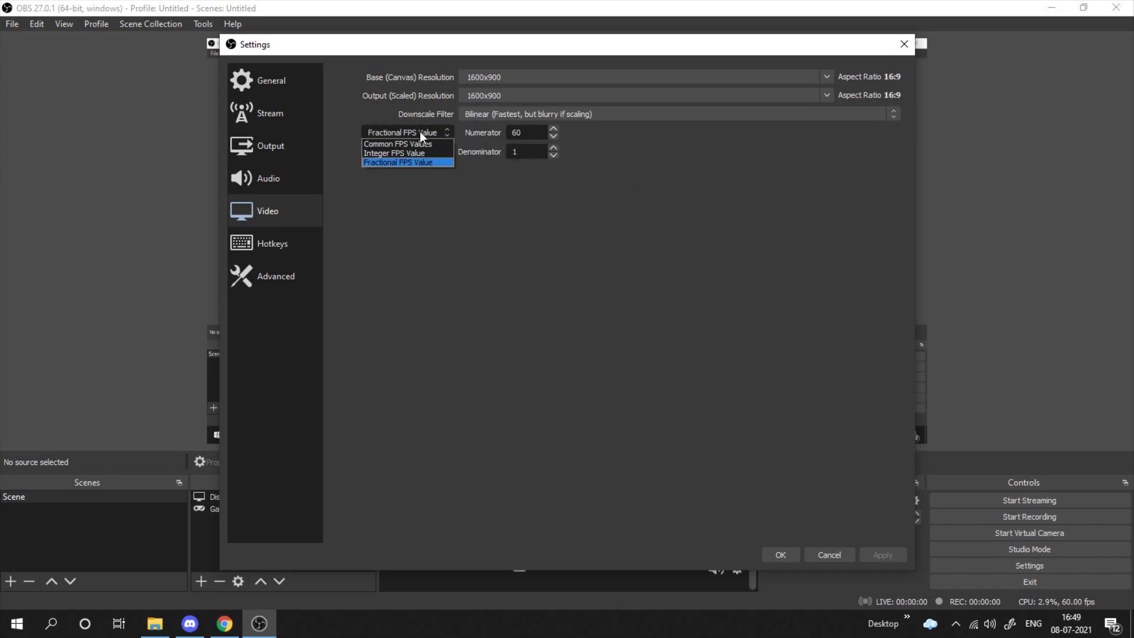
left_click(420, 131)
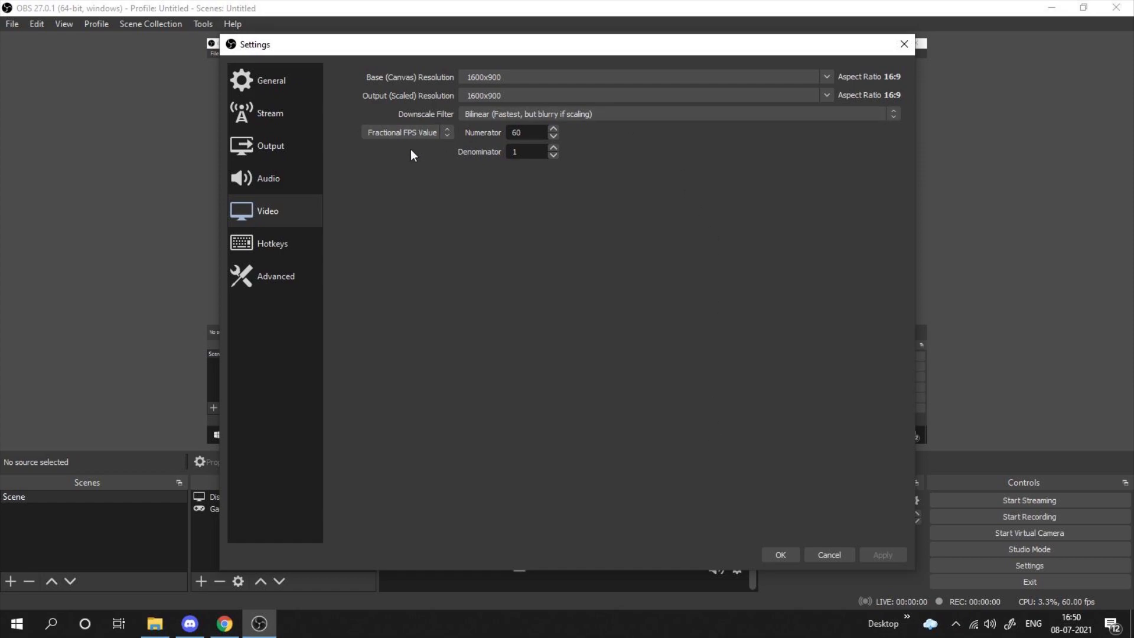
left_click(416, 134)
left_click(416, 131)
left_click(276, 276)
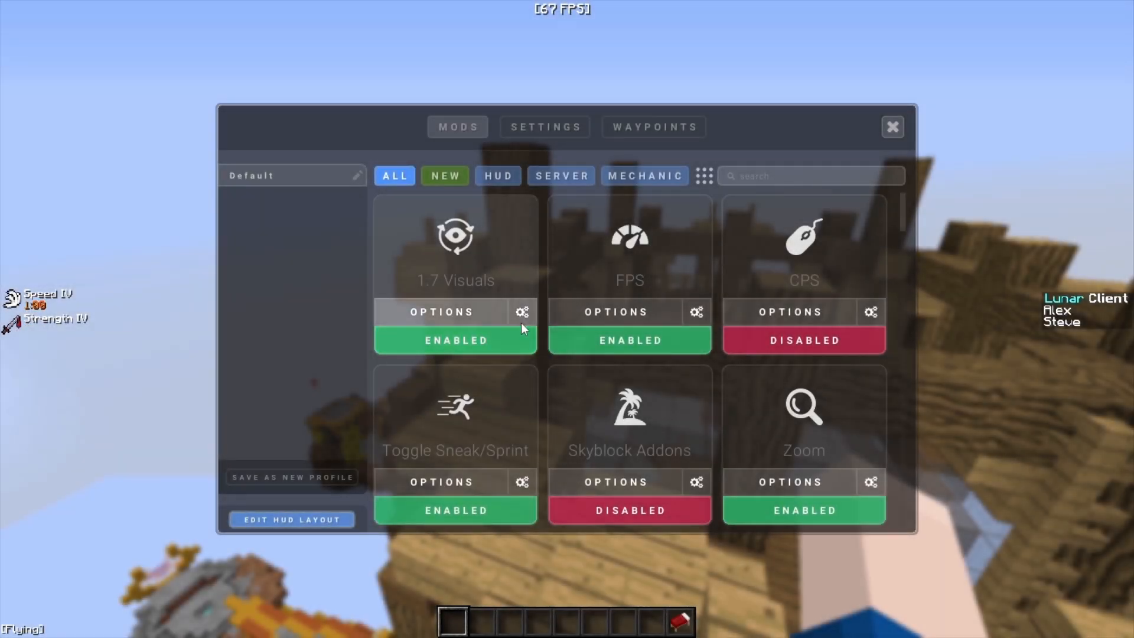
- Review the options of the 1.7 Visuals mod, and try out the Zoom mod in the game world
left_click(444, 312)
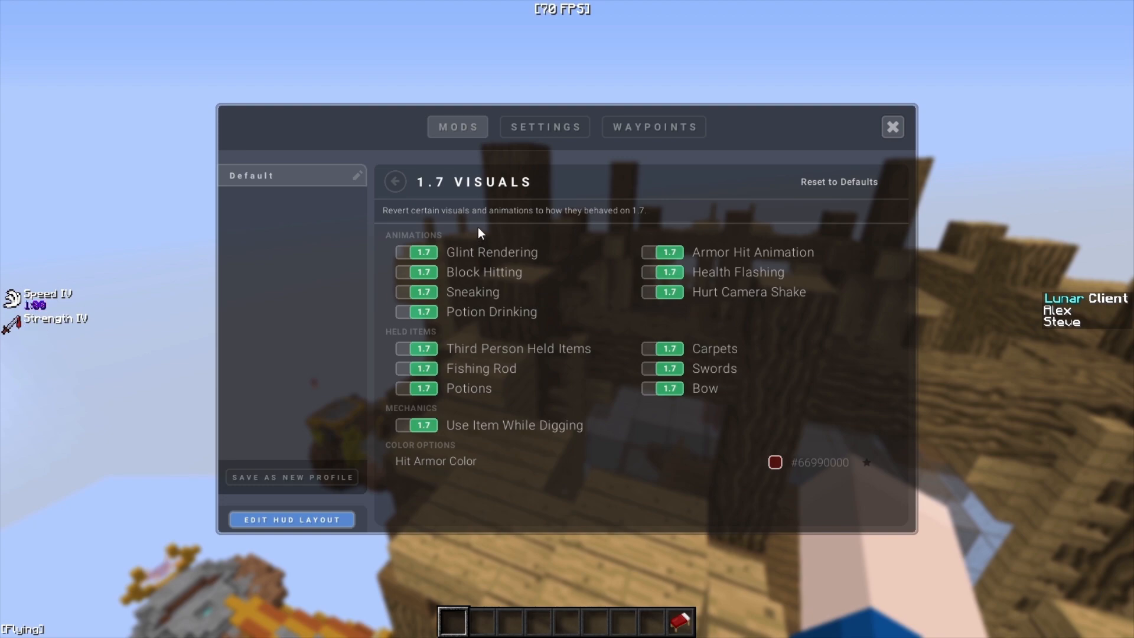
left_click(393, 183)
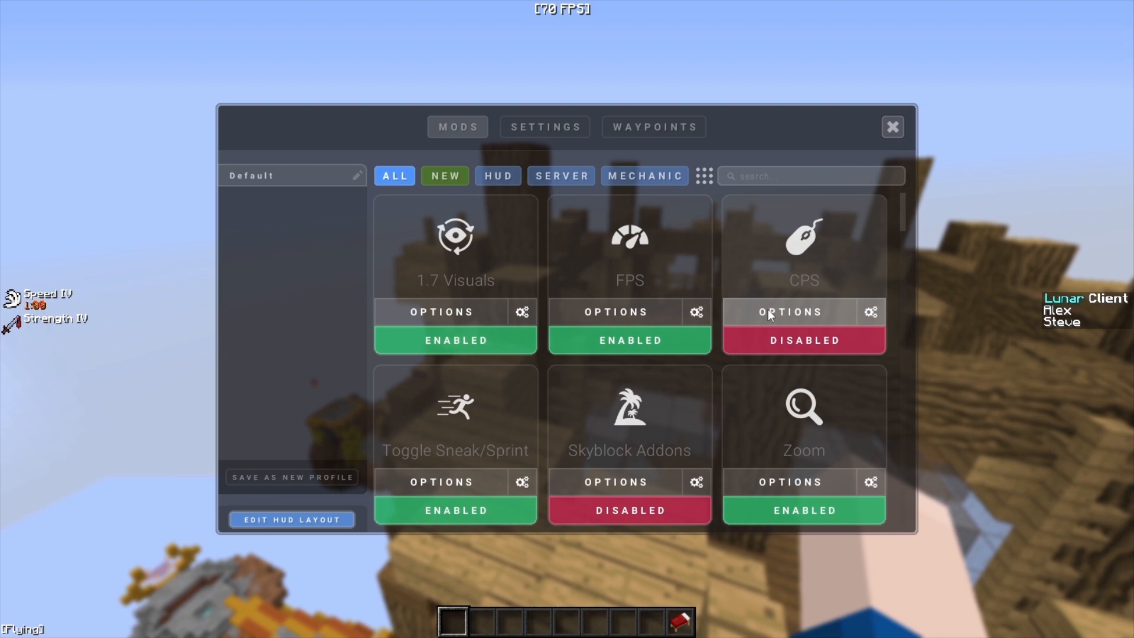
scroll(541, 384, "down", 2)
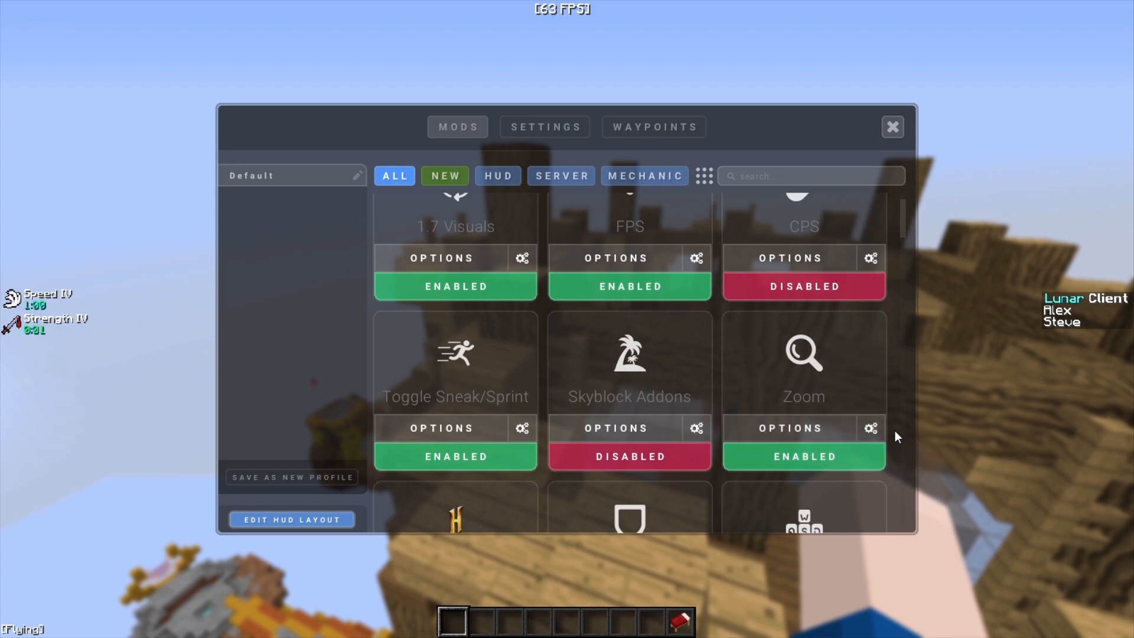
key("Escape")
key("c")
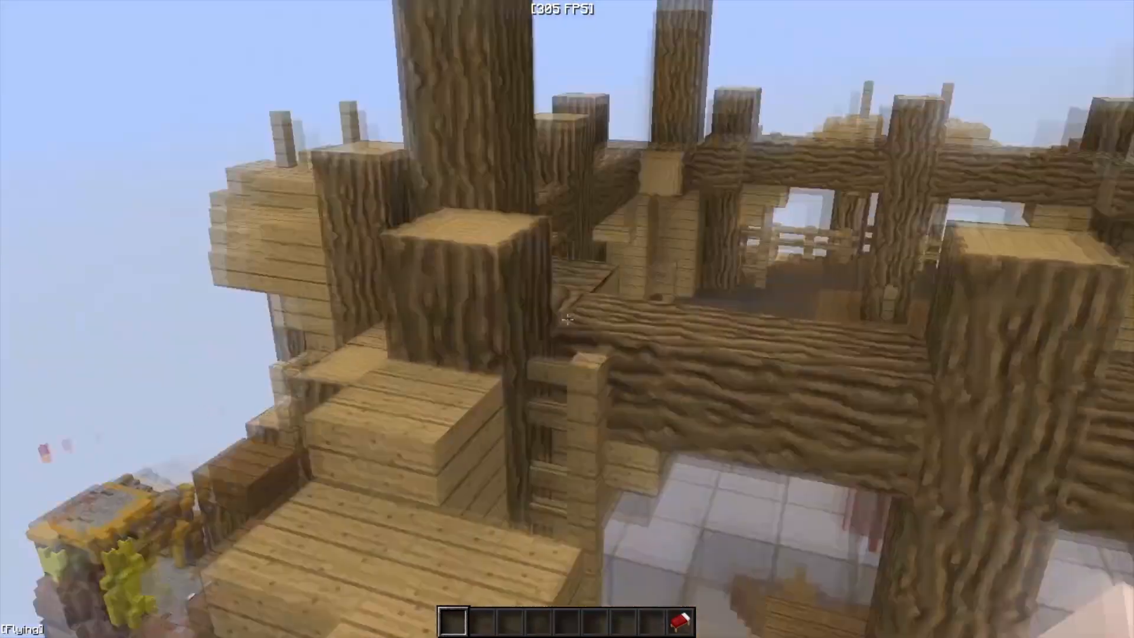
- Reopen the Lunar Client mods and review the options of Hypixel Mods
key("Shift_R")
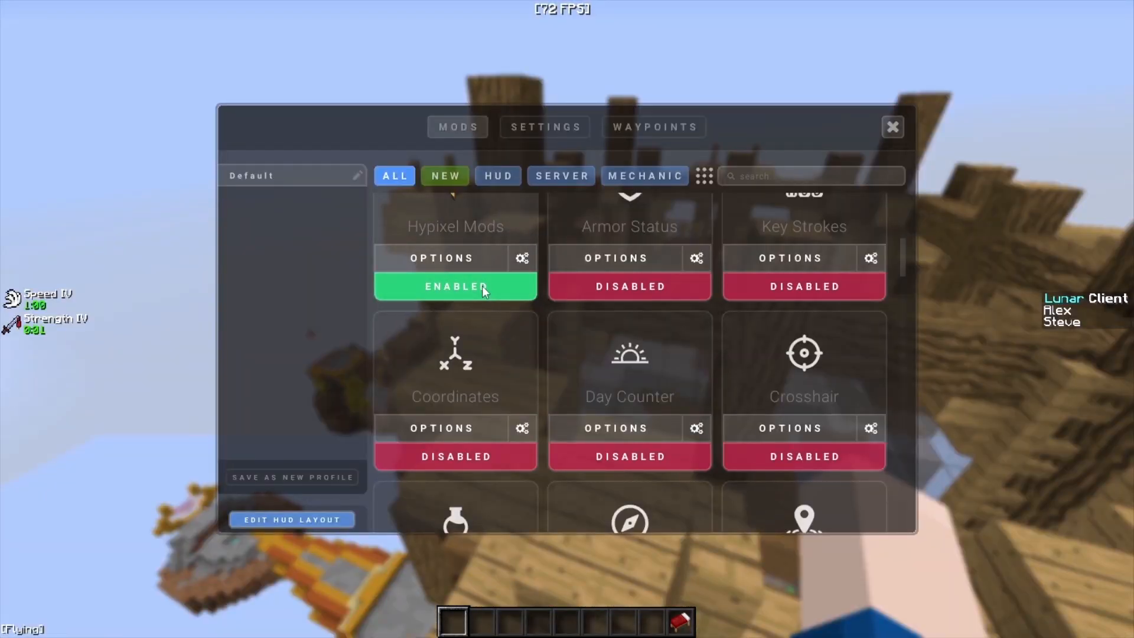
left_click(464, 257)
left_click(400, 184)
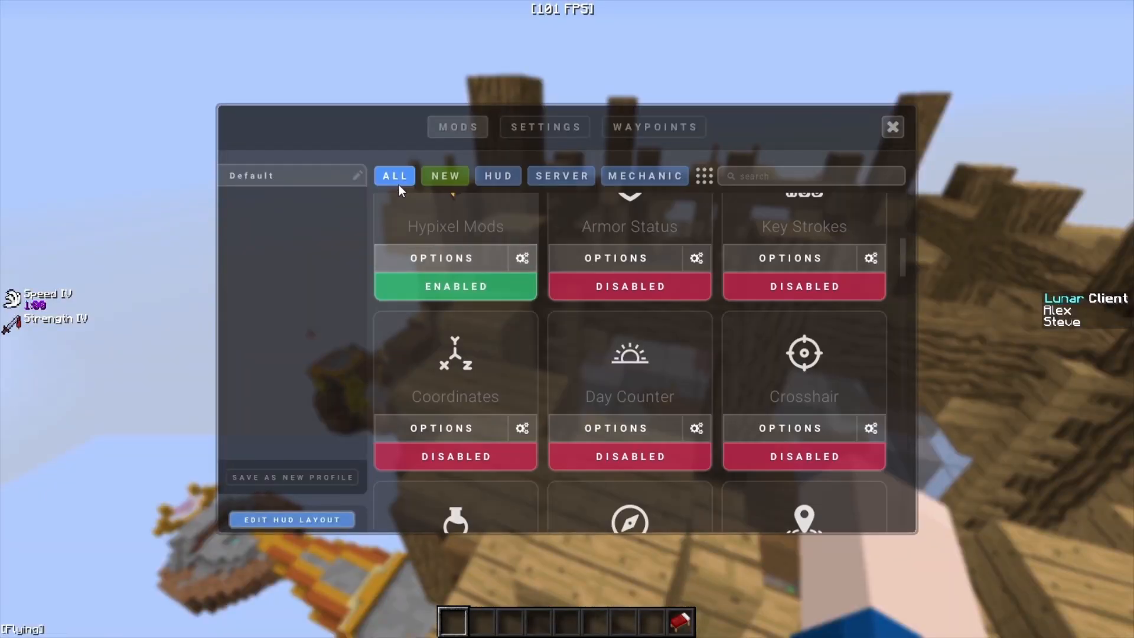
- Disable the Waypoints mod
scroll(544, 303, "down", 5)
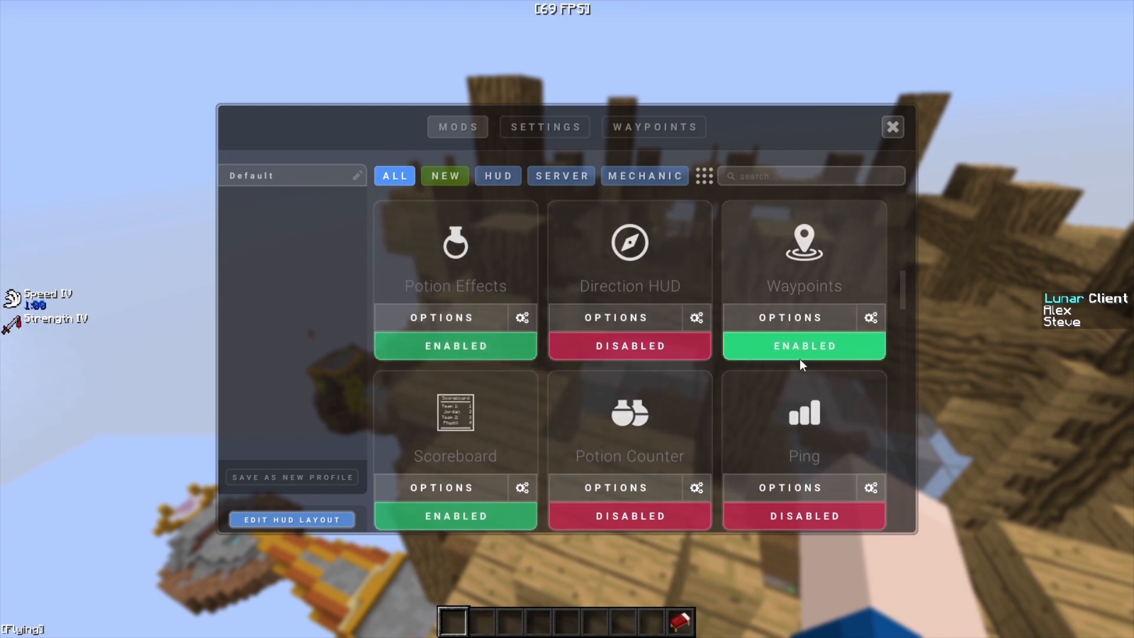
left_click(838, 343)
scroll(611, 380, "down", 3)
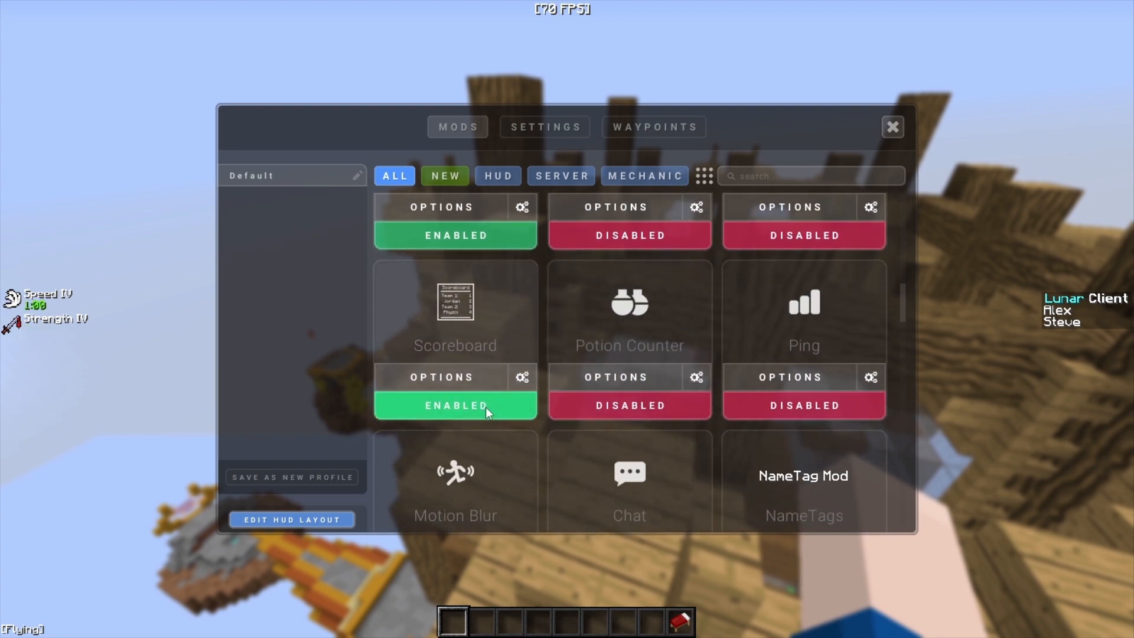
- Switch the Scoreboard mod off and back on, and check the Chat mod
left_click(485, 406)
left_click(426, 405)
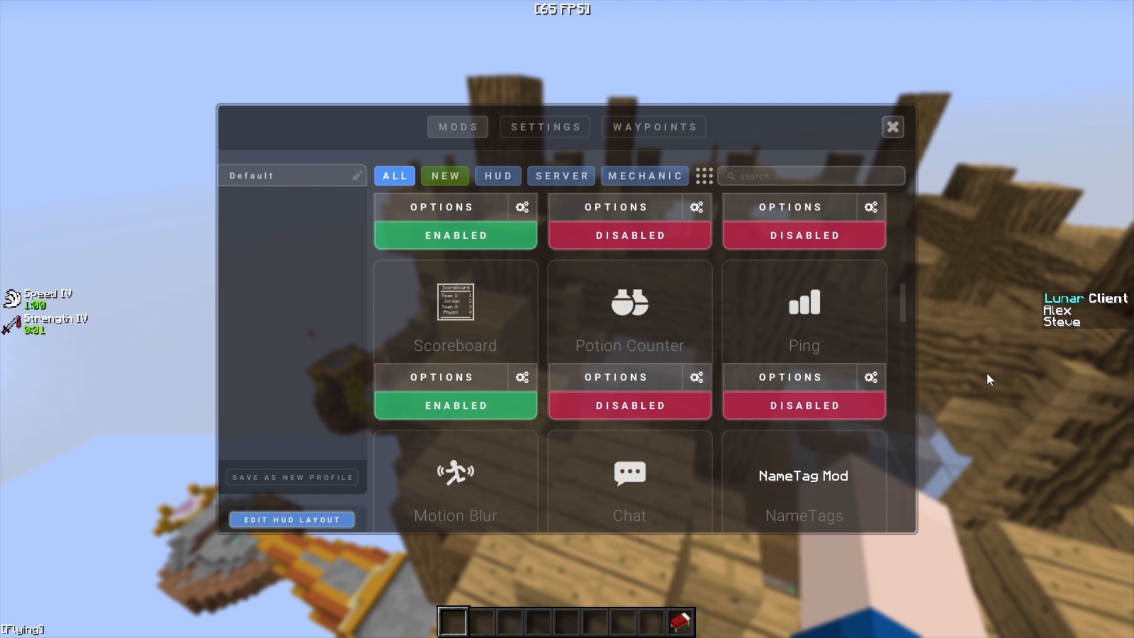
scroll(624, 462, "down", 2)
left_click(624, 462)
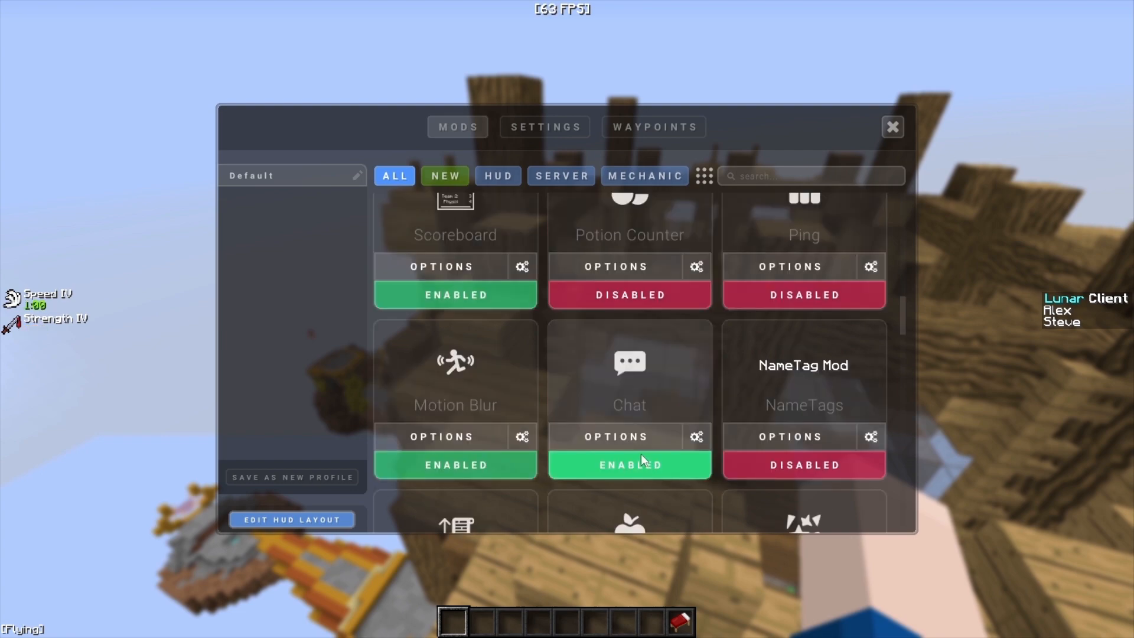
- Review the options of the Motion Blur mod, including its blur value
scroll(642, 460, "down", 4)
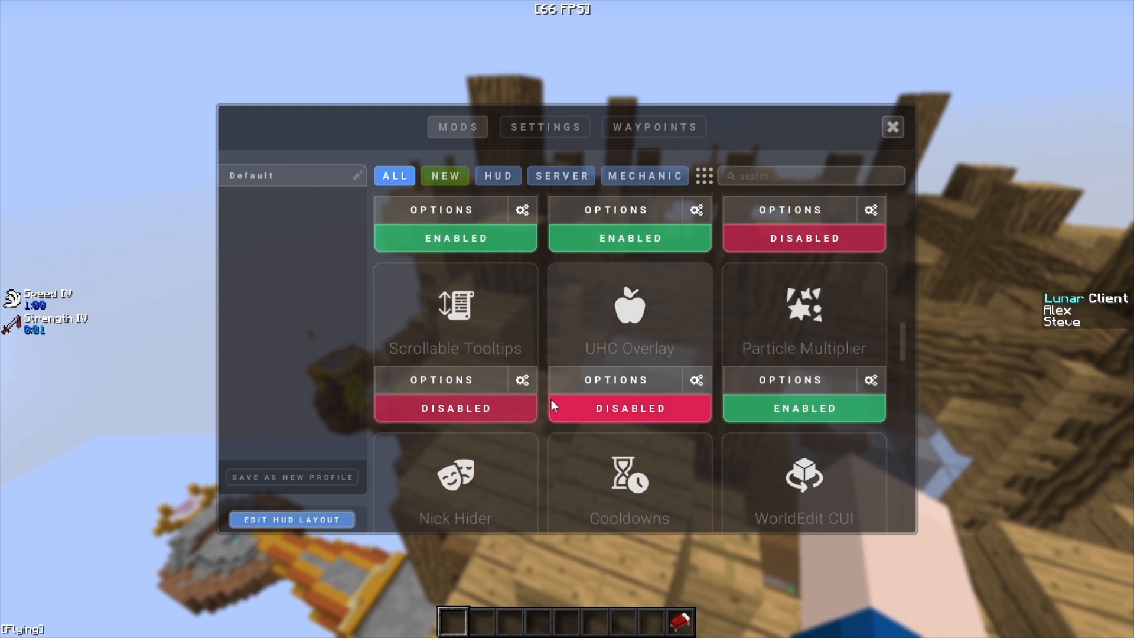
scroll(551, 399, "up", 3)
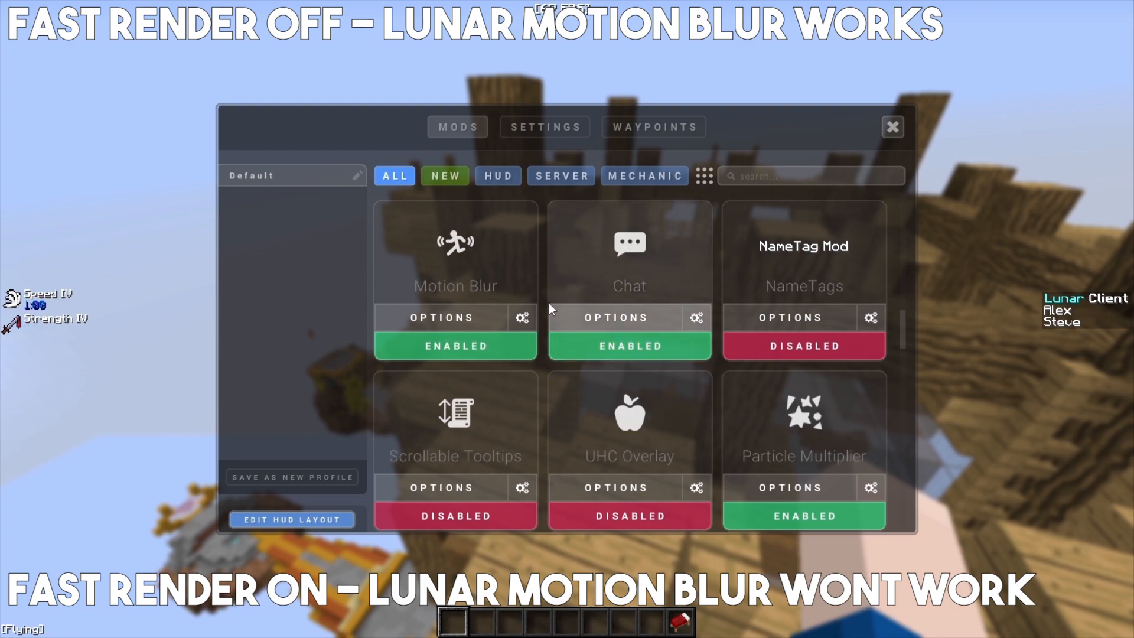
left_click(530, 320)
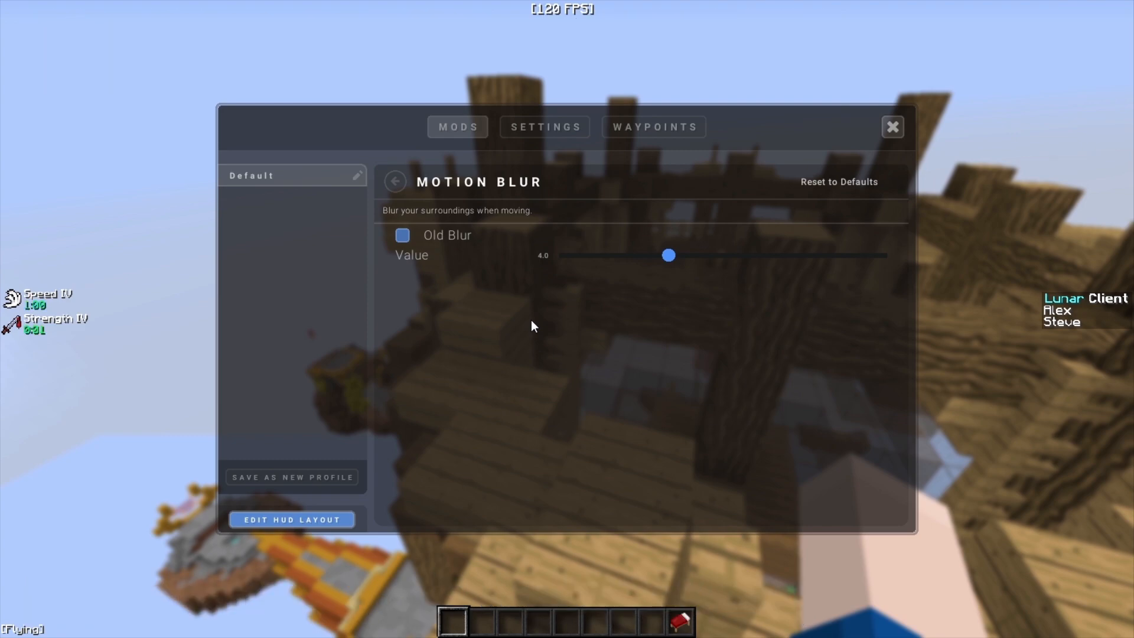
left_click(395, 195)
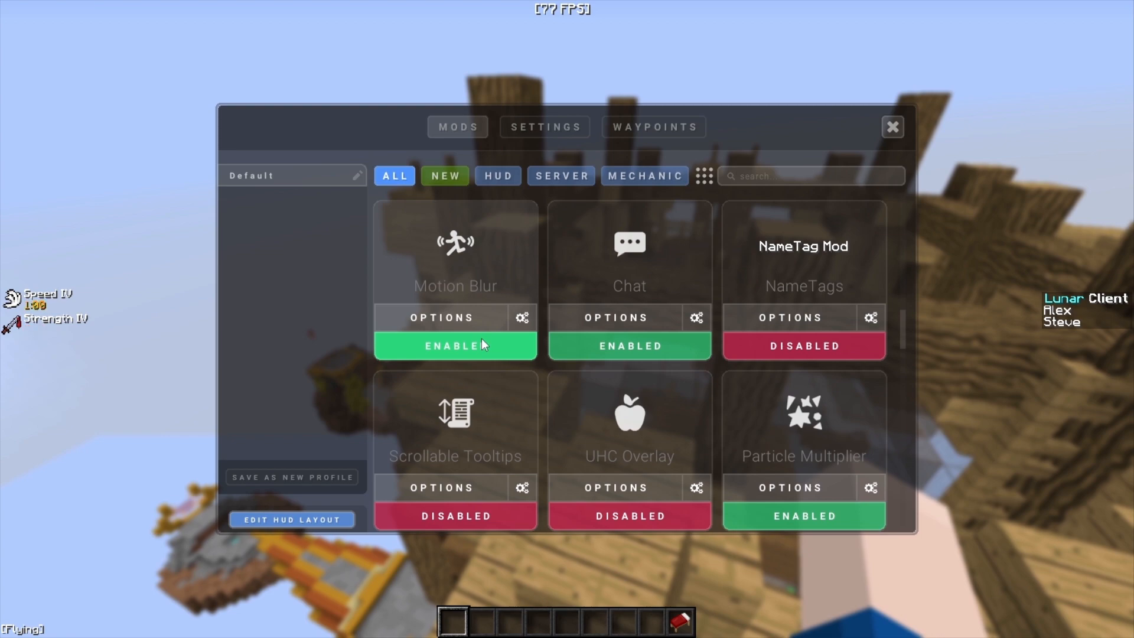
- Review the options of the Time Changer mod
scroll(873, 374, "down", 5)
left_click(872, 374)
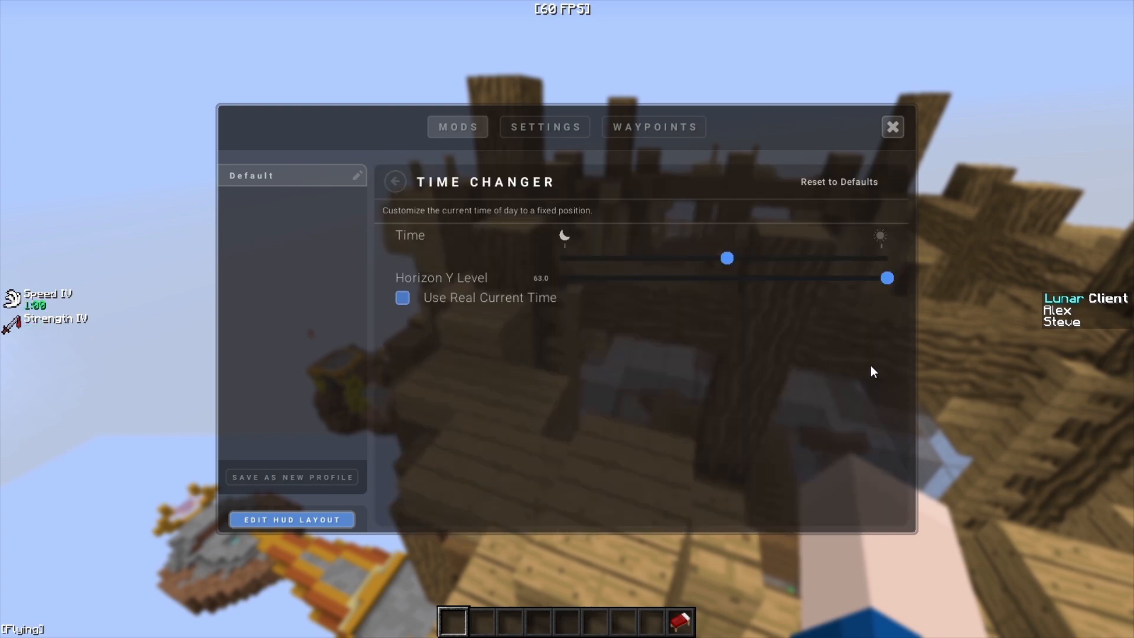
key("Escape")
- Switch the Menu Blur mod off and back on to compare the menu background
scroll(765, 312, "down", 3)
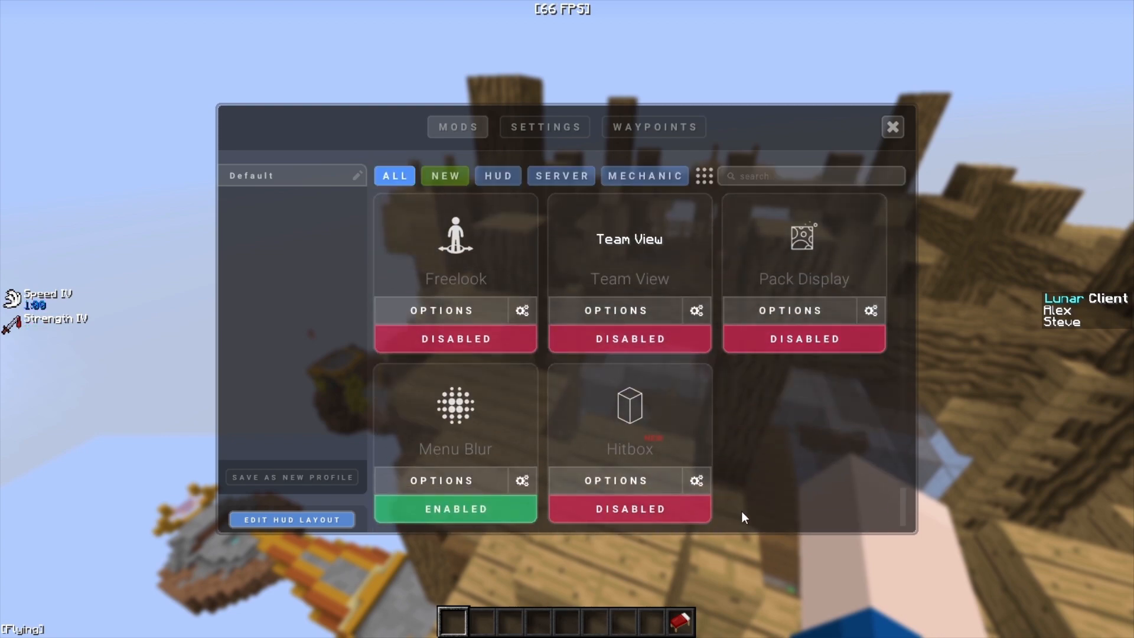
left_click(483, 520)
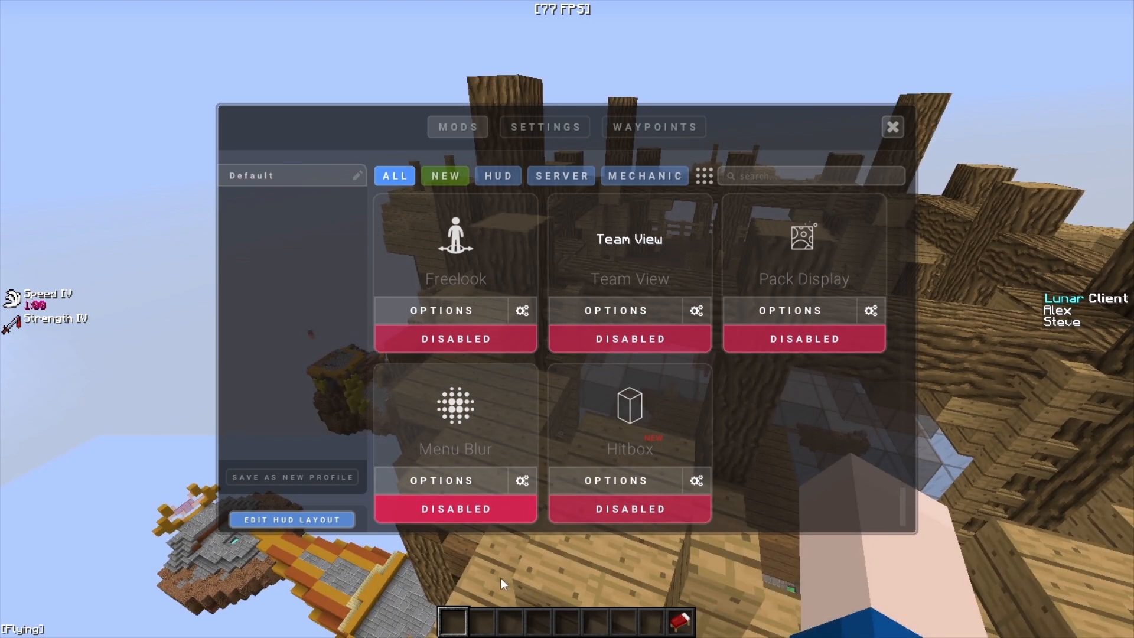
left_click(503, 518)
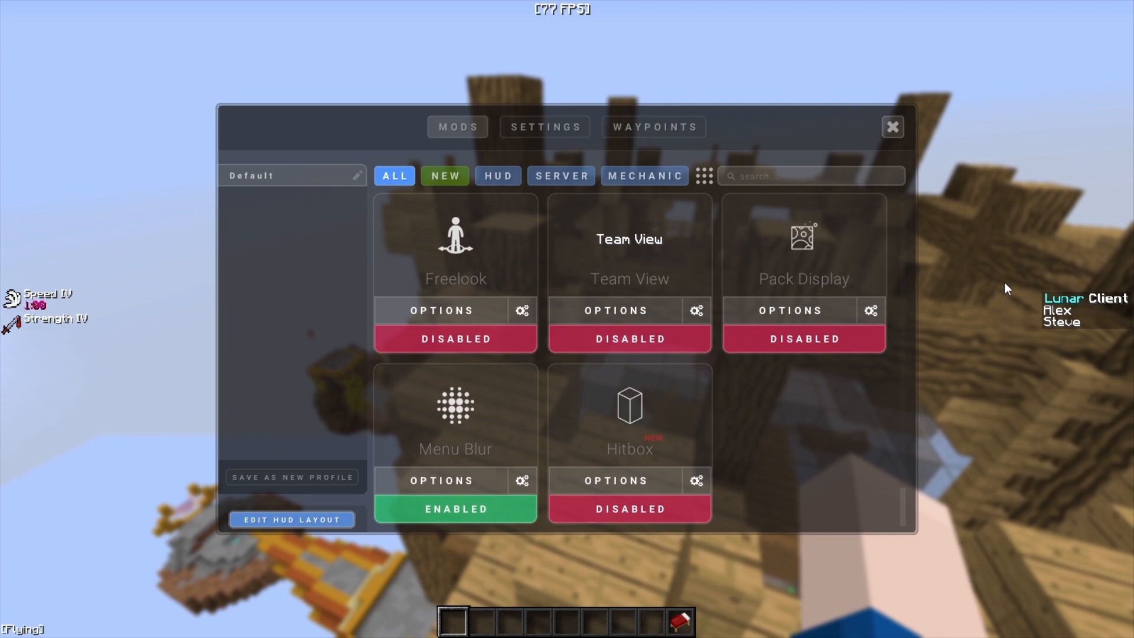
- Leave the mods and review all mouse settings and key bindings in the Minecraft controls
key("Escape")
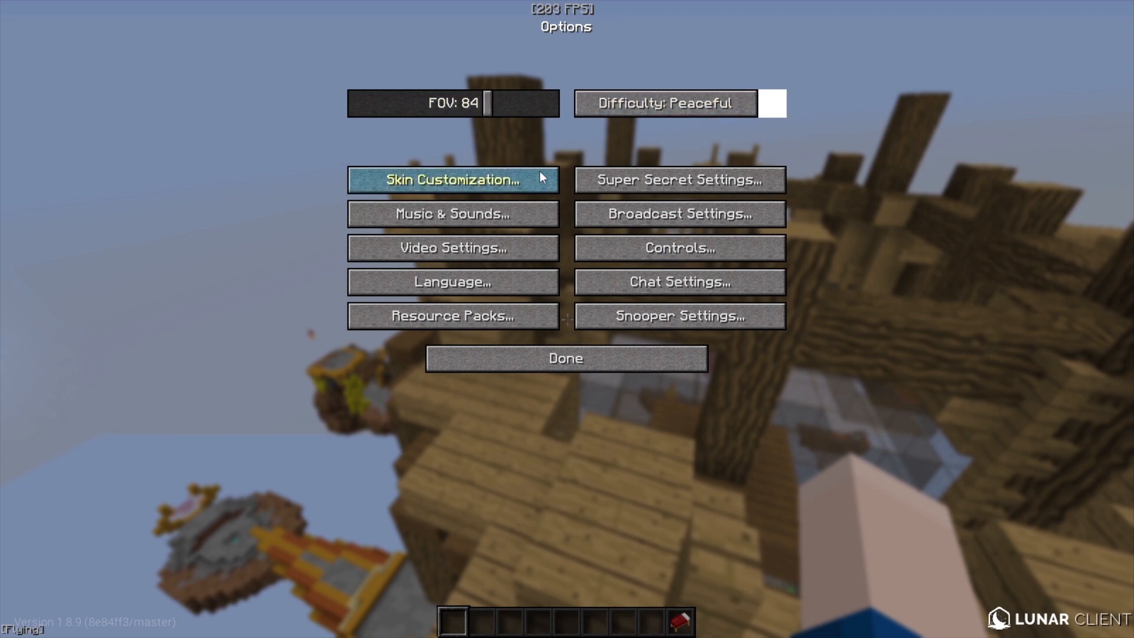
left_click(617, 247)
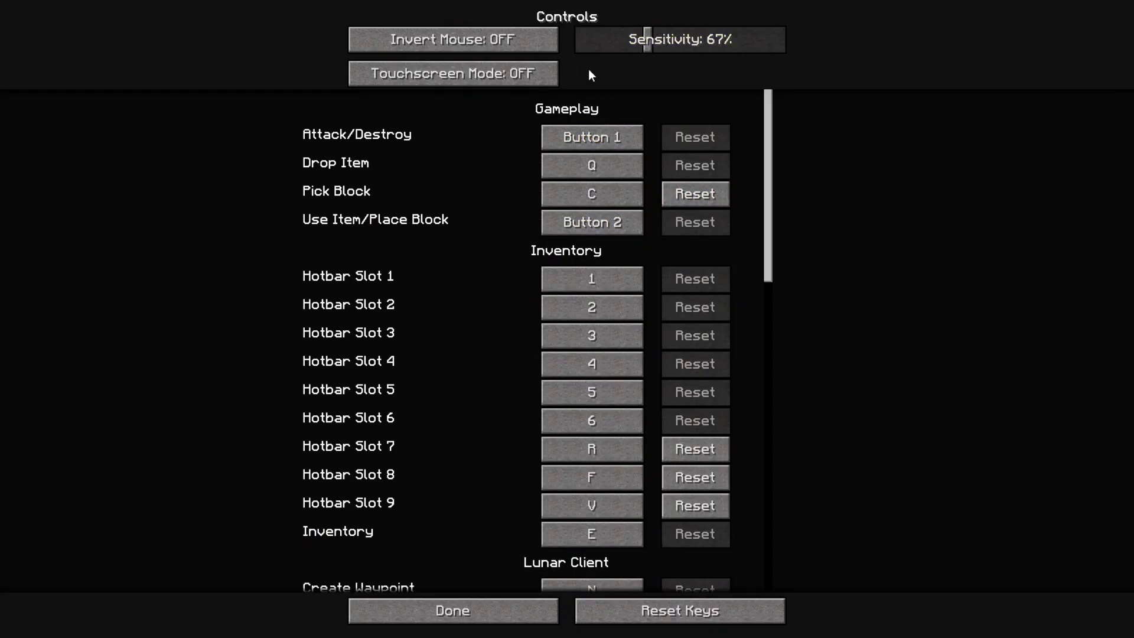
left_click_drag(766, 153, 786, 462)
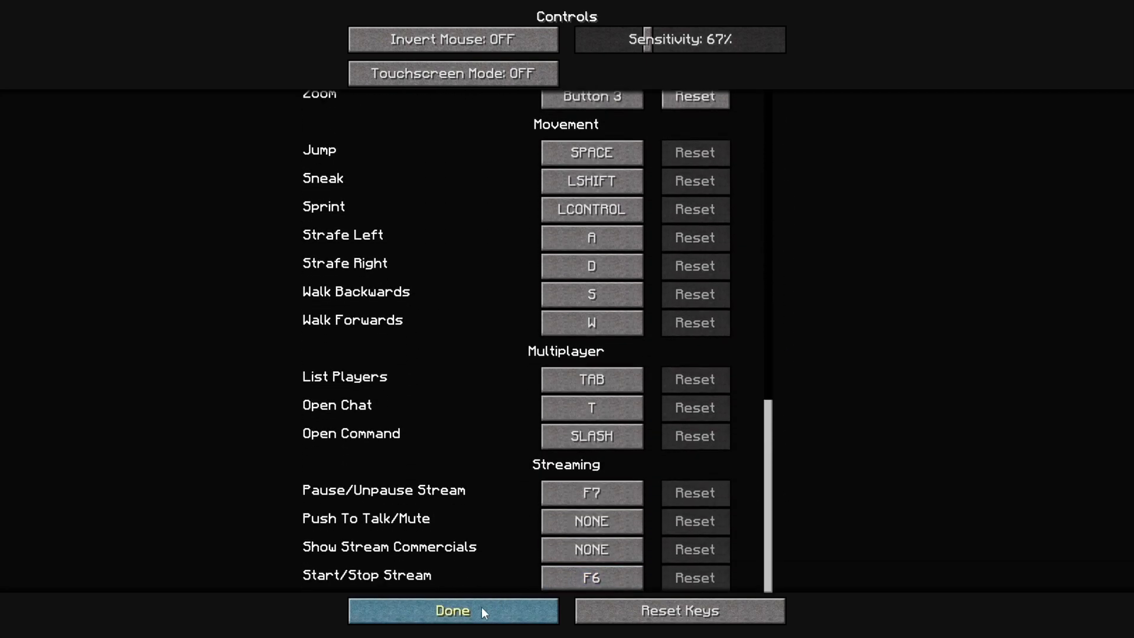
left_click(488, 608)
- Review the main Minecraft video settings, the shaders list and the detail settings
left_click(498, 261)
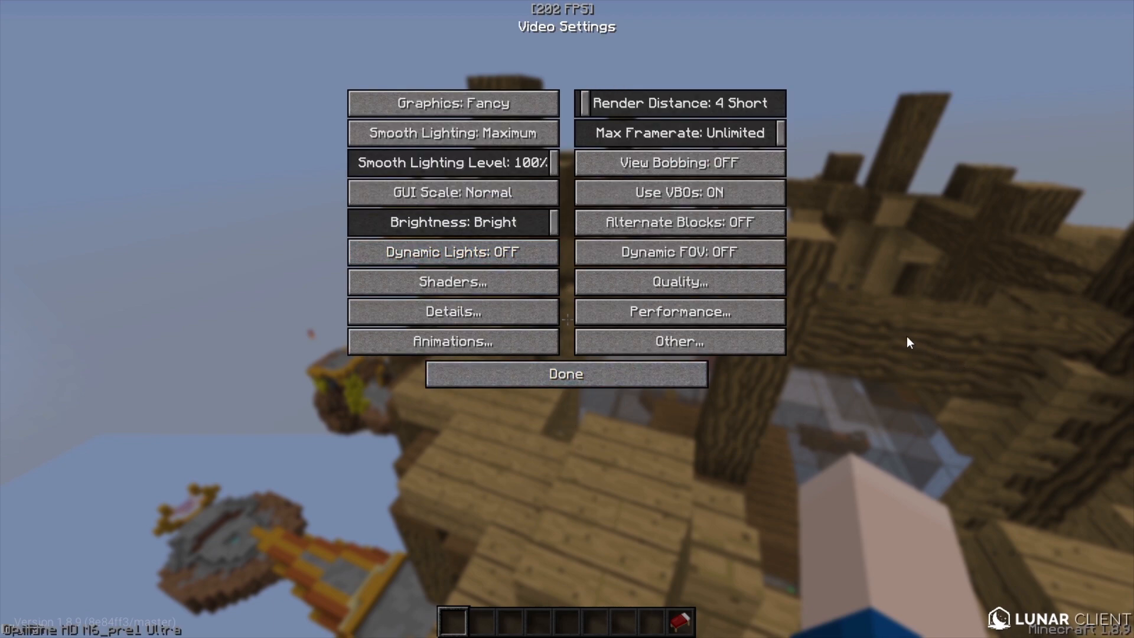
left_click(486, 277)
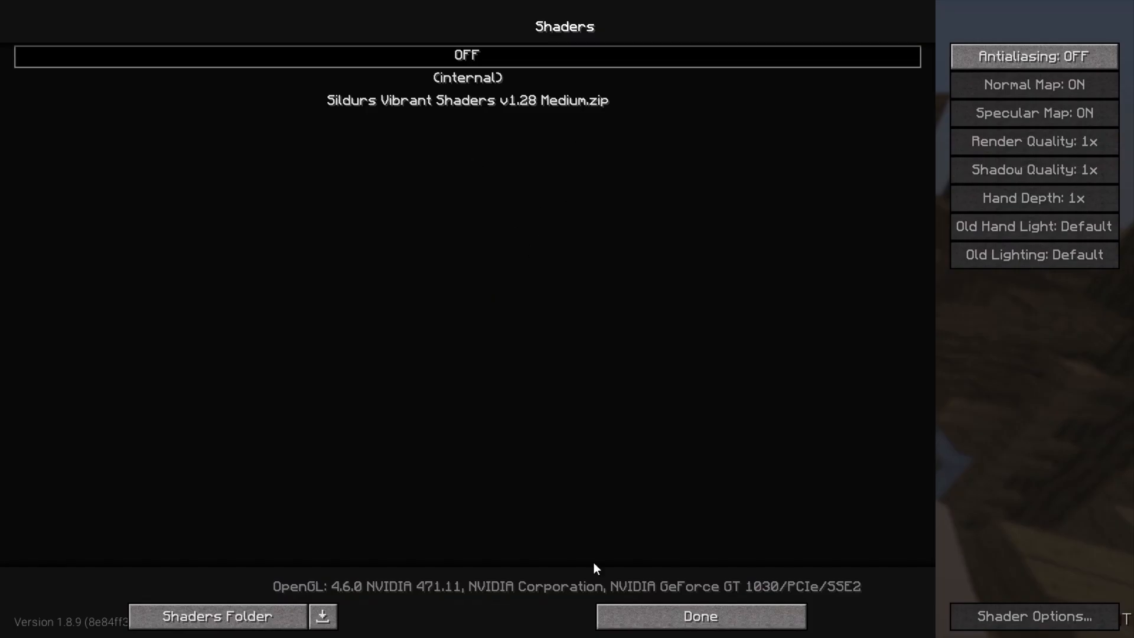
left_click(626, 614)
left_click(488, 306)
left_click(533, 377)
- Review the animation, quality, performance and other settings within the Minecraft video settings
left_click(453, 342)
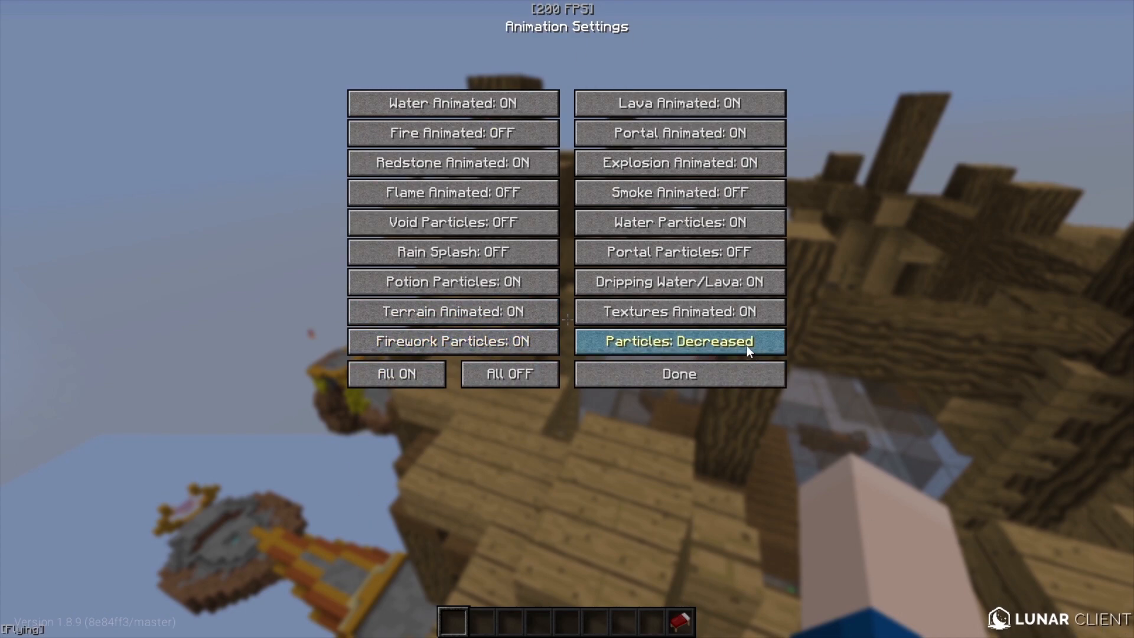
left_click(697, 374)
left_click(697, 283)
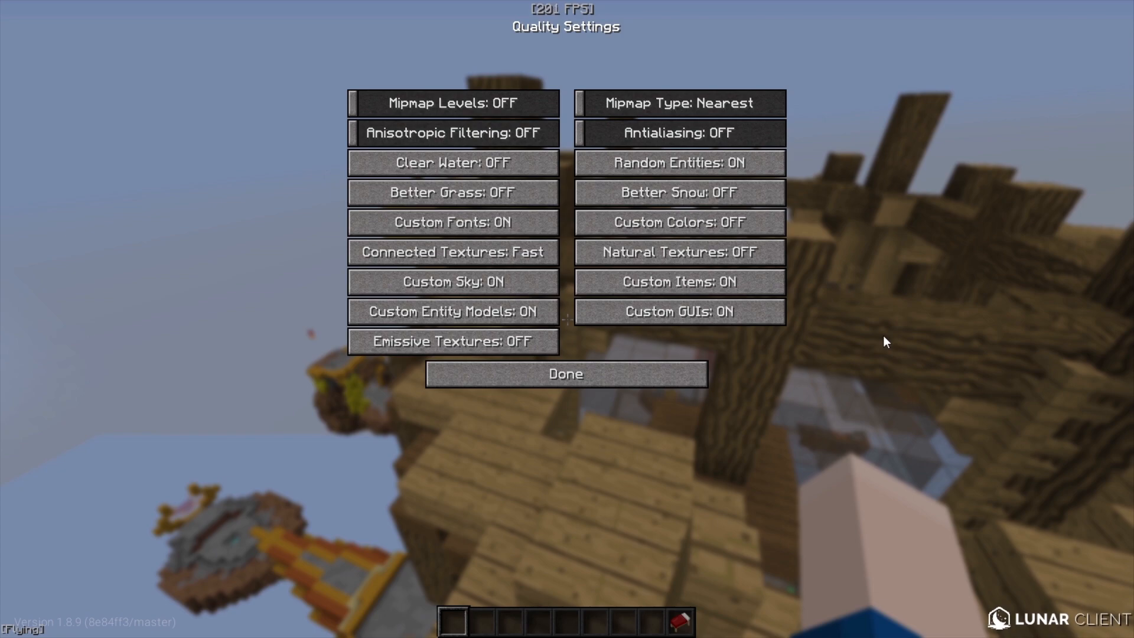
left_click(700, 374)
left_click(697, 309)
left_click(700, 374)
left_click(667, 348)
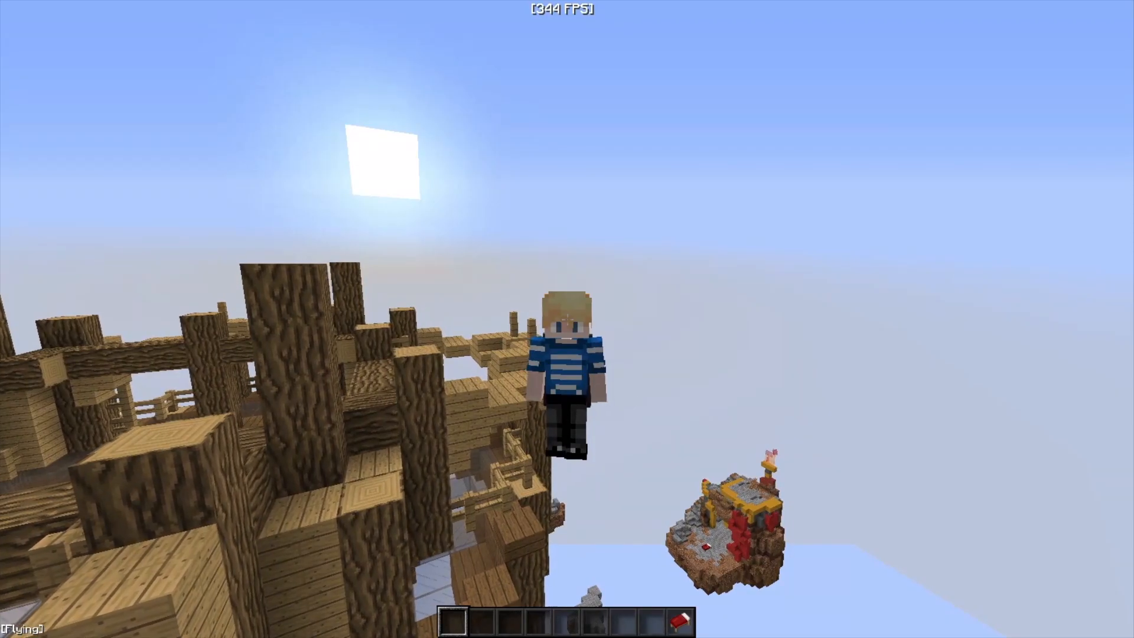
- Fly the character forward in third-person view and switch the camera perspective
key("w")
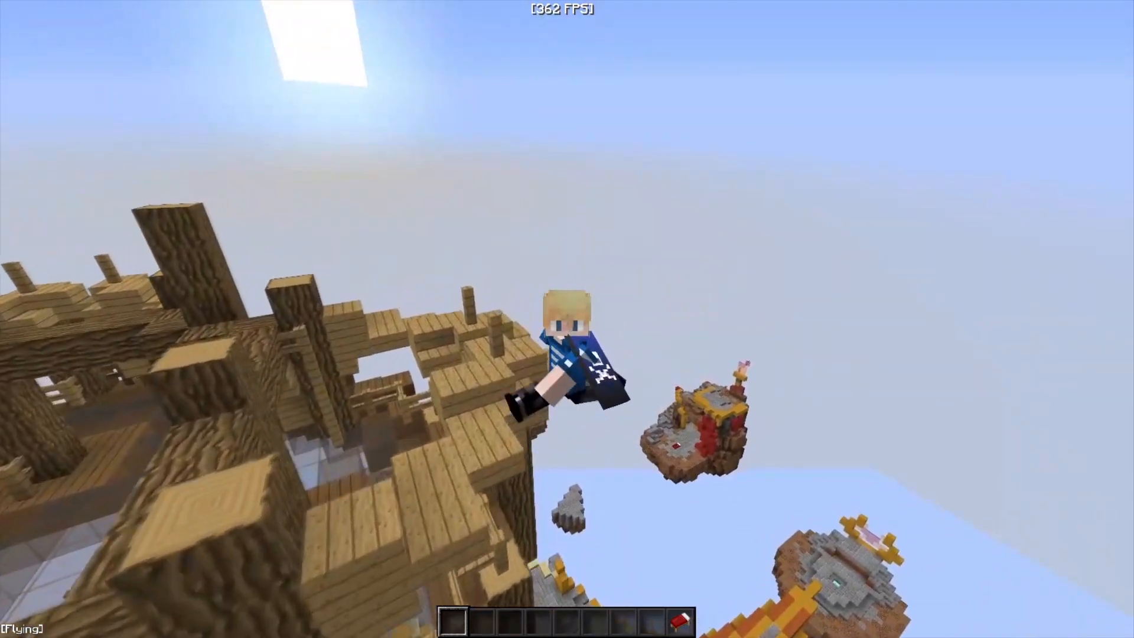
key("F5")
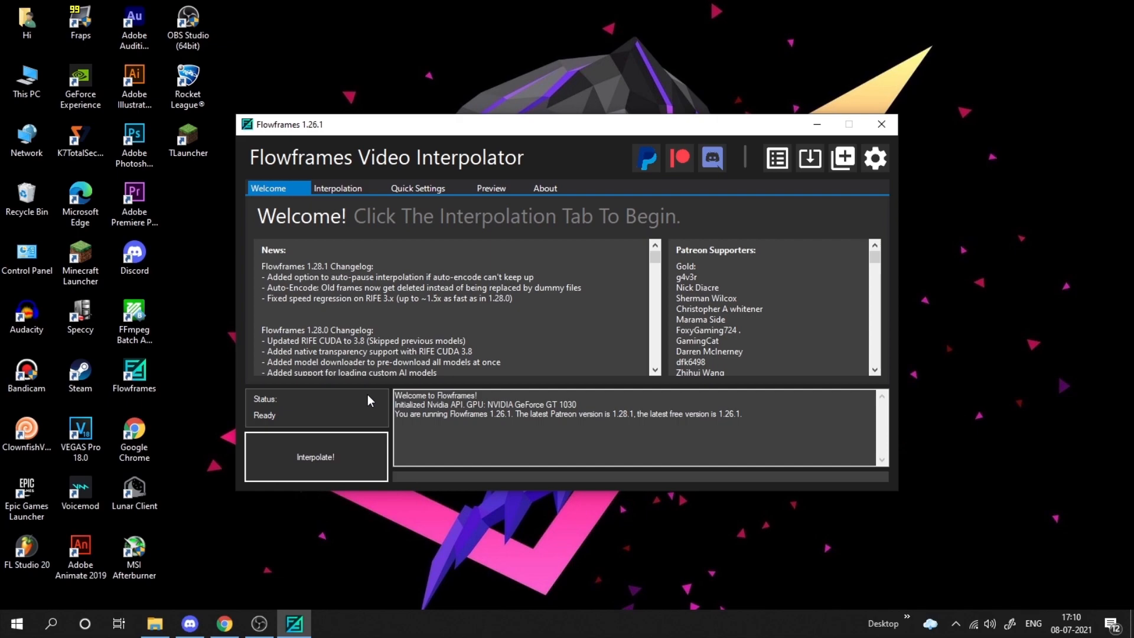
- In Flowframes, load the Bilinear video from the OBS vs BANDICAM folder as the interpolation input
left_click(347, 189)
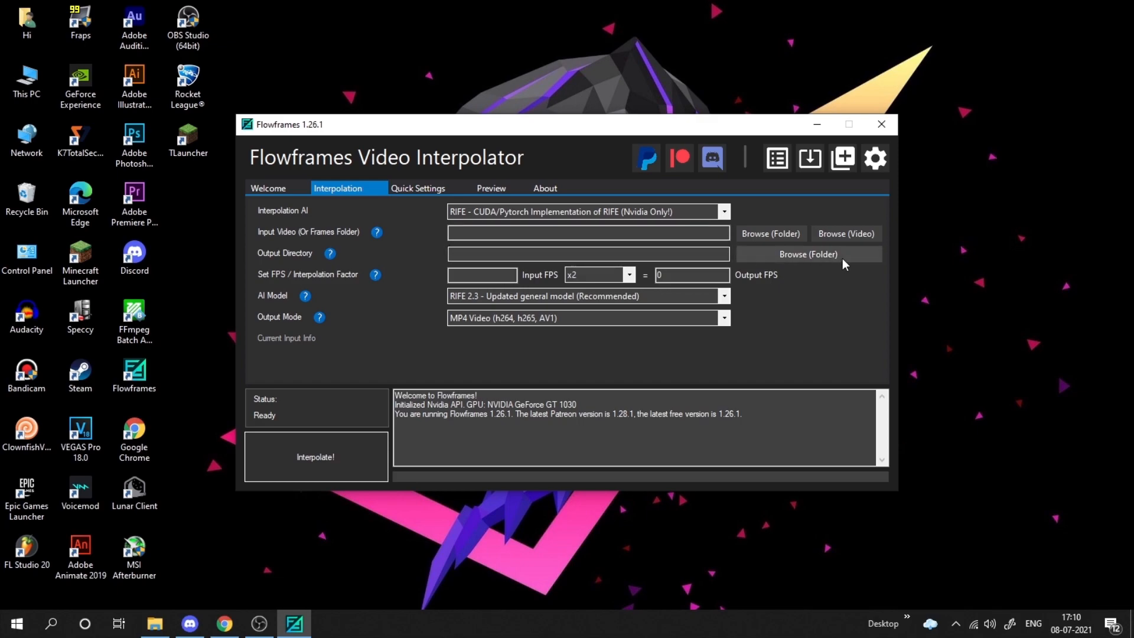
left_click(825, 234)
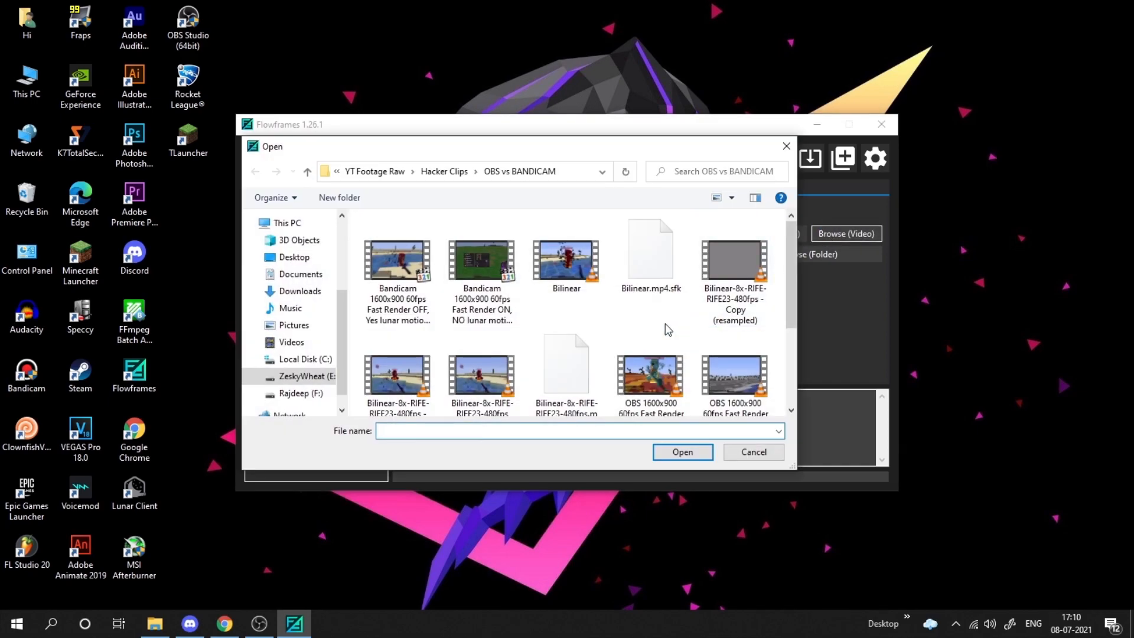
left_click(598, 286)
left_click(683, 452)
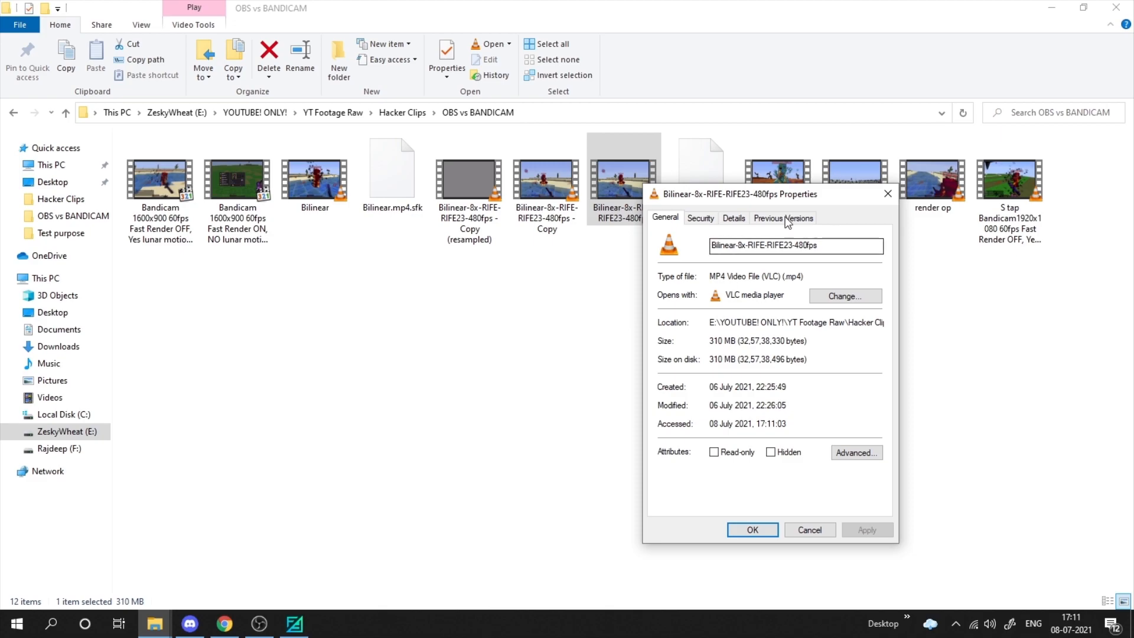
- Check the frame rate in the file properties of the Bilinear-8x-RIFE-RIFE23-480fps video in File Explorer
double_click(778, 241)
left_click(757, 245)
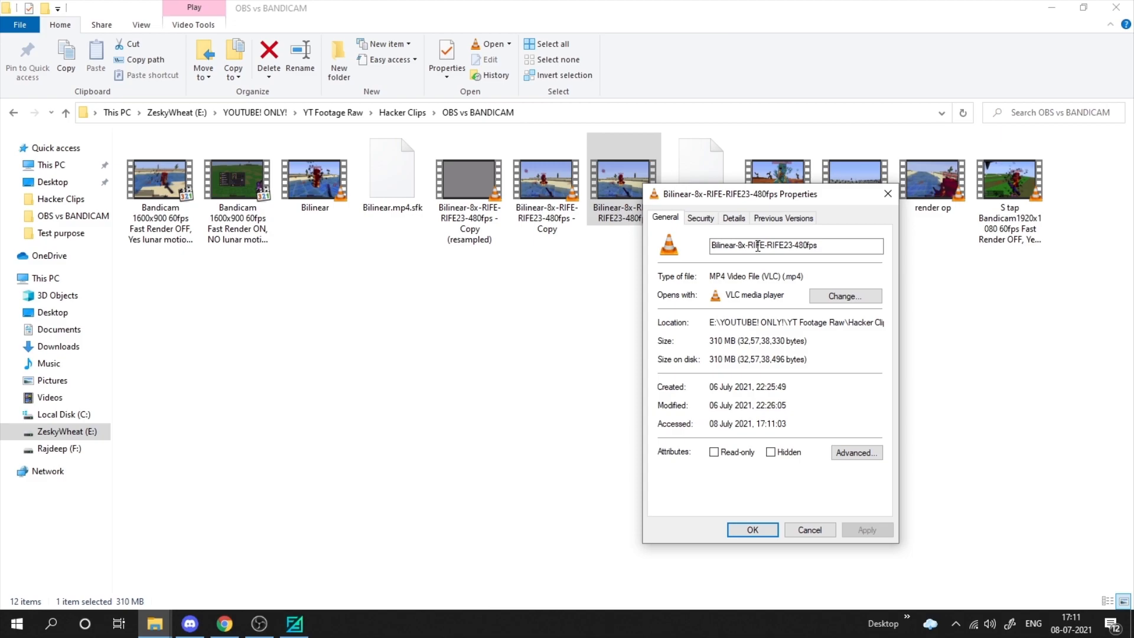
left_click(734, 218)
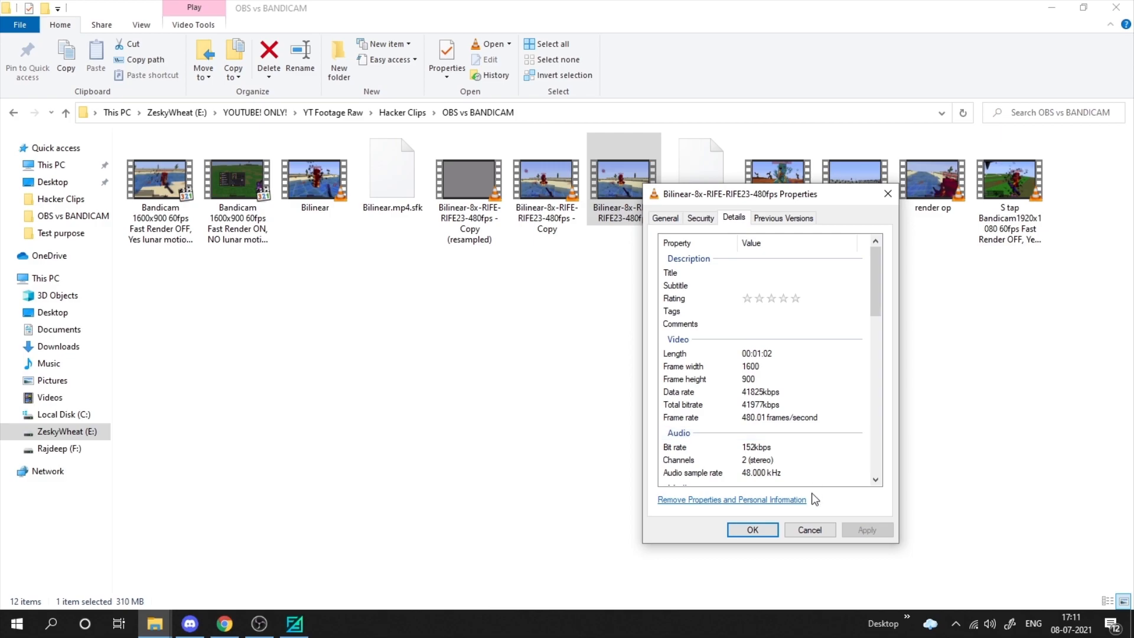
left_click(768, 530)
- Switch back to Flowframes and open the choices for the interpolation factor
key("alt+Tab")
left_click(629, 276)
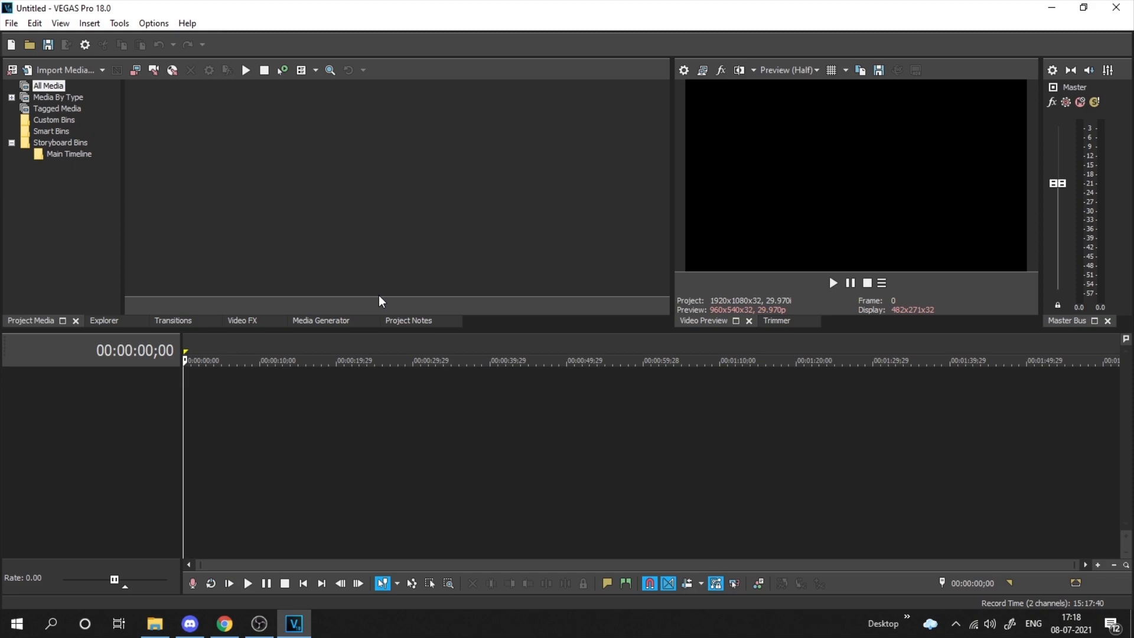
- Import the Bilinear-8x-RIFE-RIFE23-480fps video and place it on the timeline, matching the project video settings to the media
key("ctrl+o")
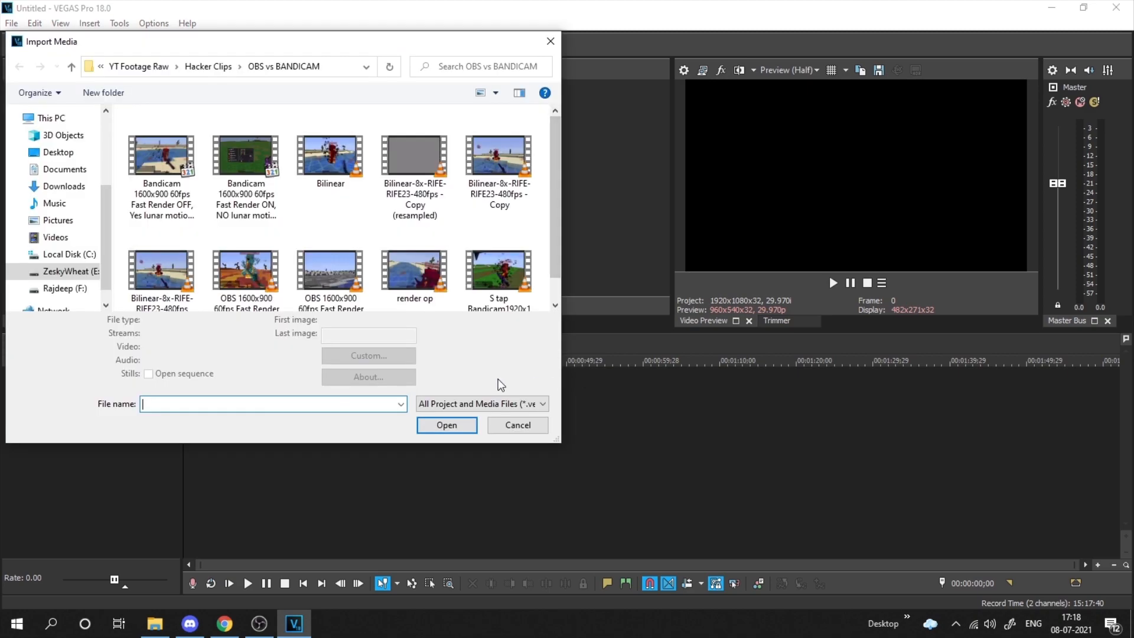
scroll(555, 233, "down", 1)
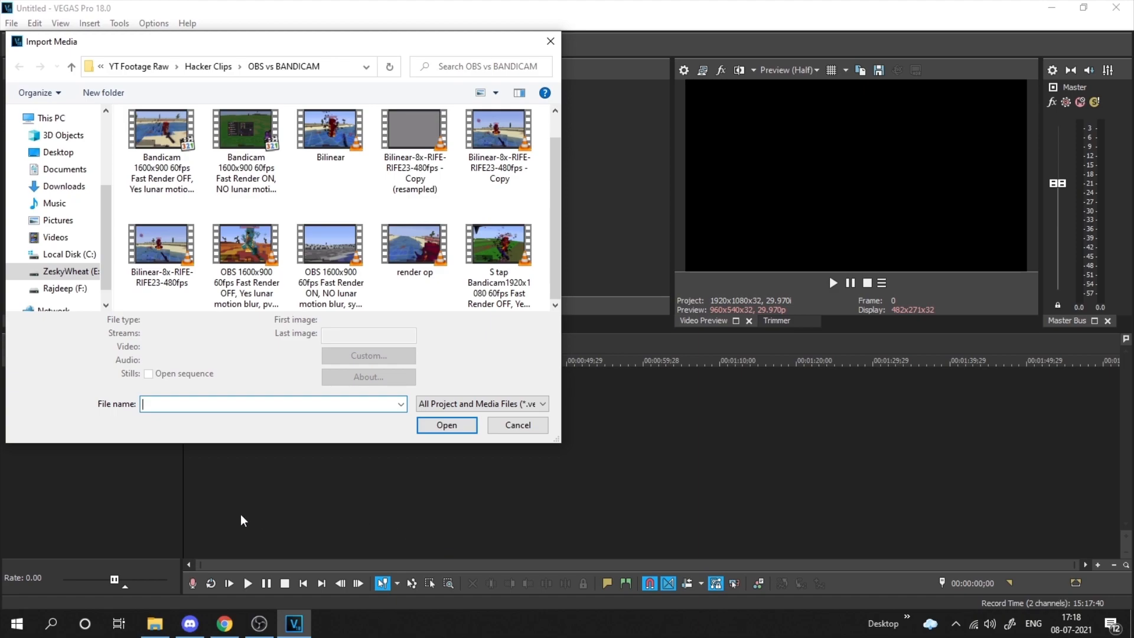
left_click(172, 267)
left_click(447, 425)
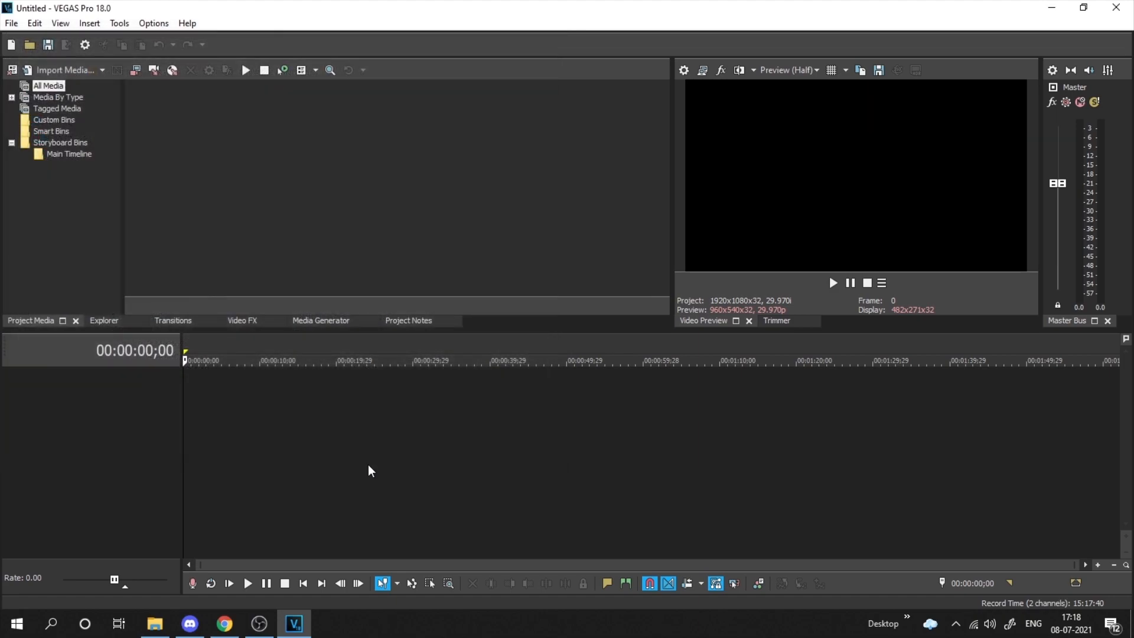
left_click_drag(157, 136, 170, 425)
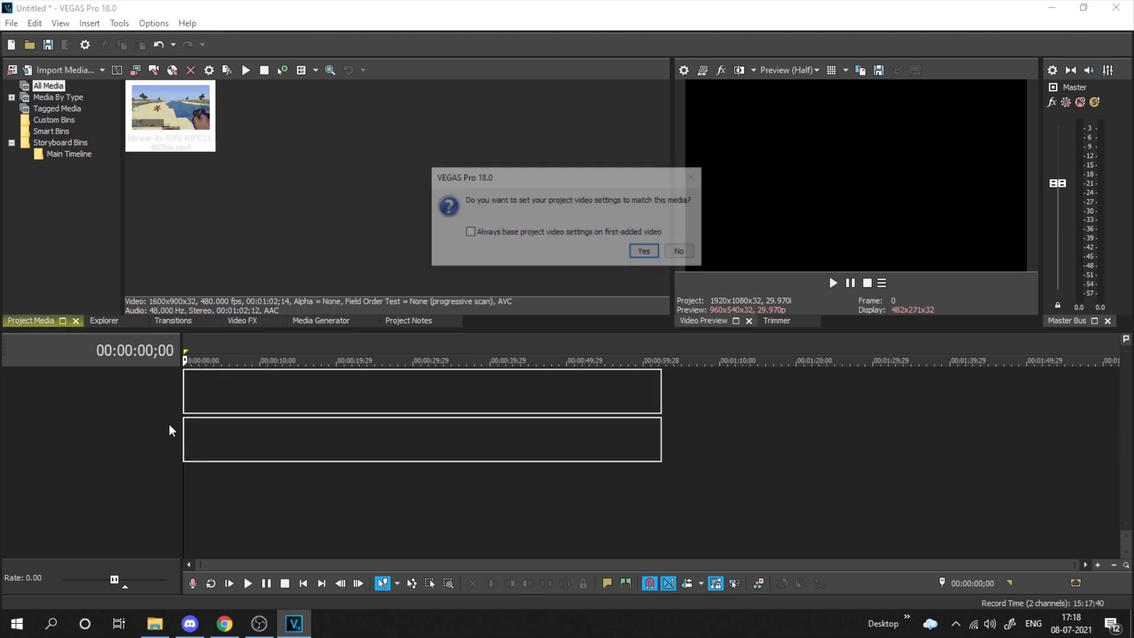
left_click(645, 253)
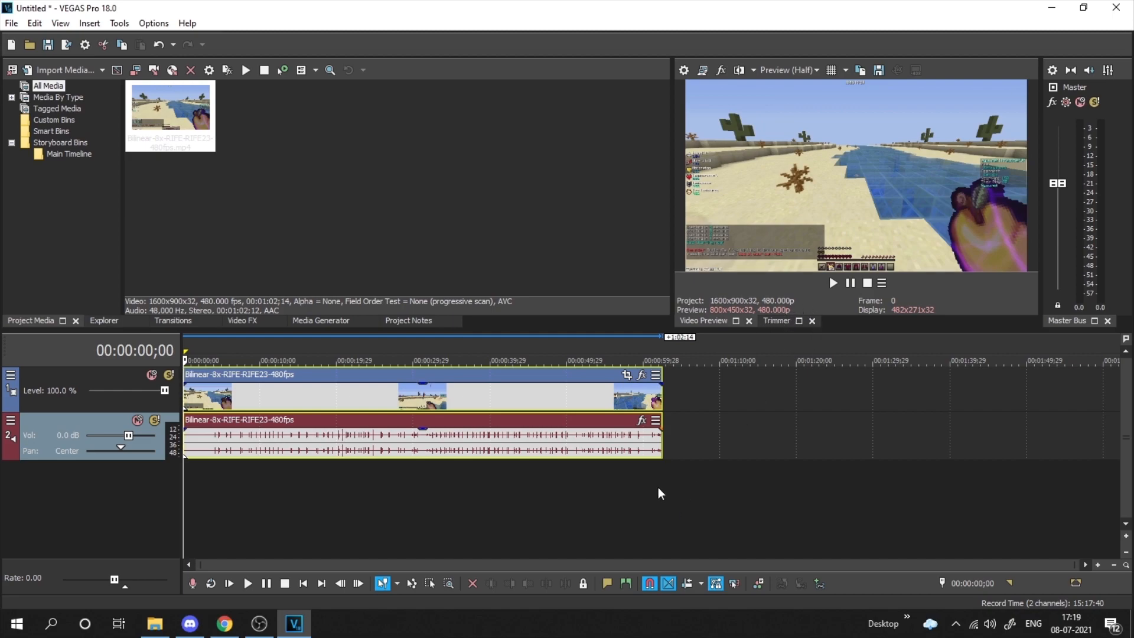
- Set the project's video width to 1920, height to 1080 and frame rate to 60 fps
left_click(684, 71)
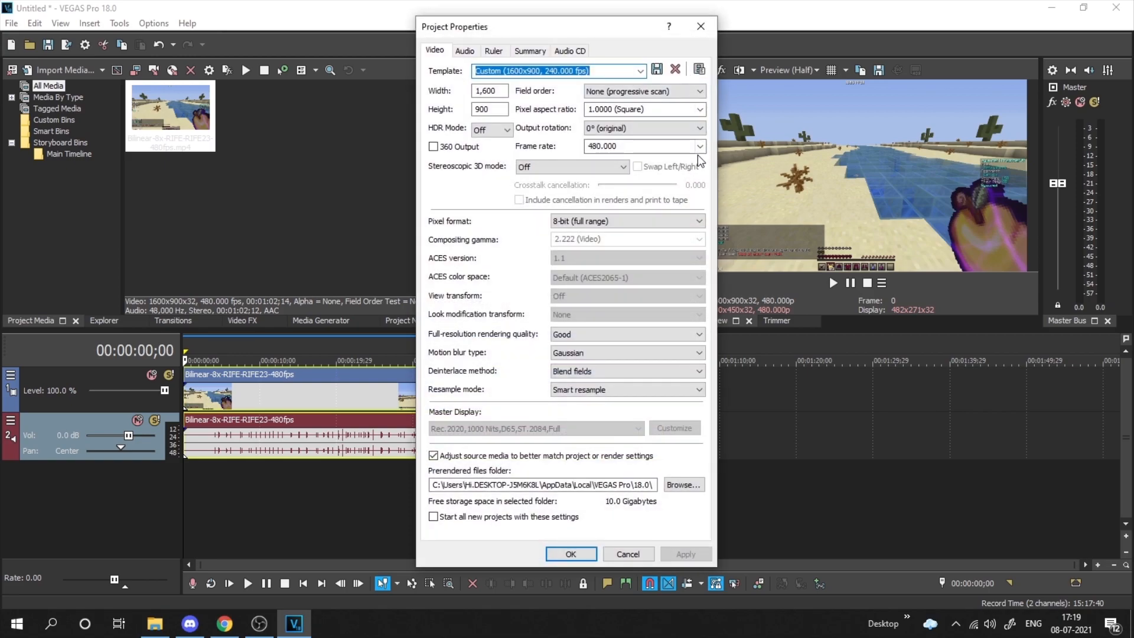
double_click(502, 91)
type("1920")
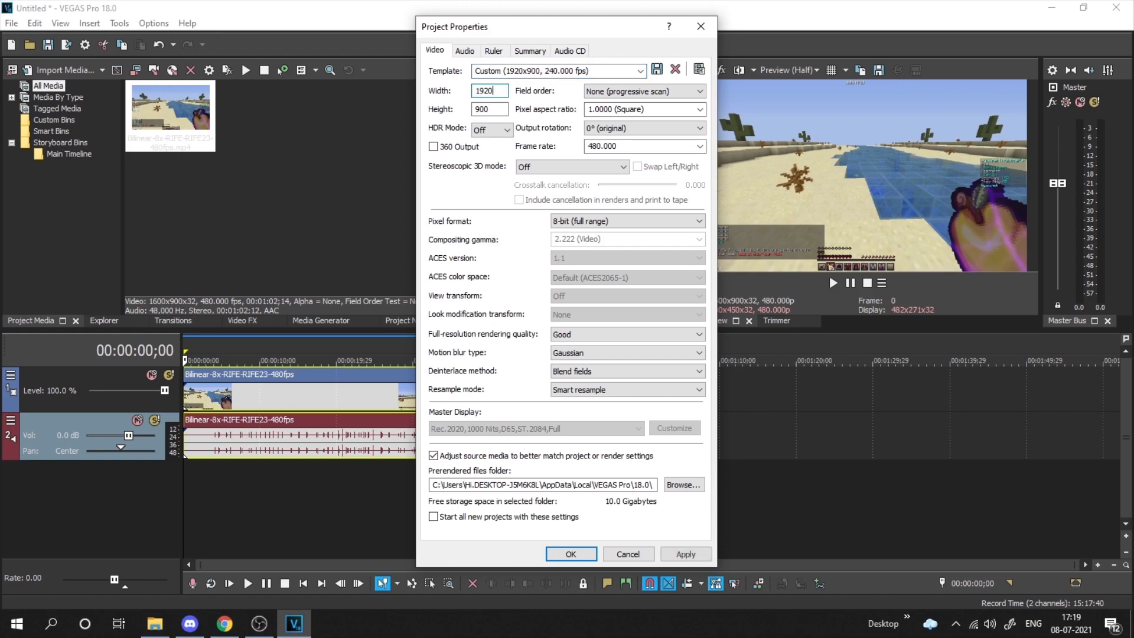
key("Tab")
type("1080")
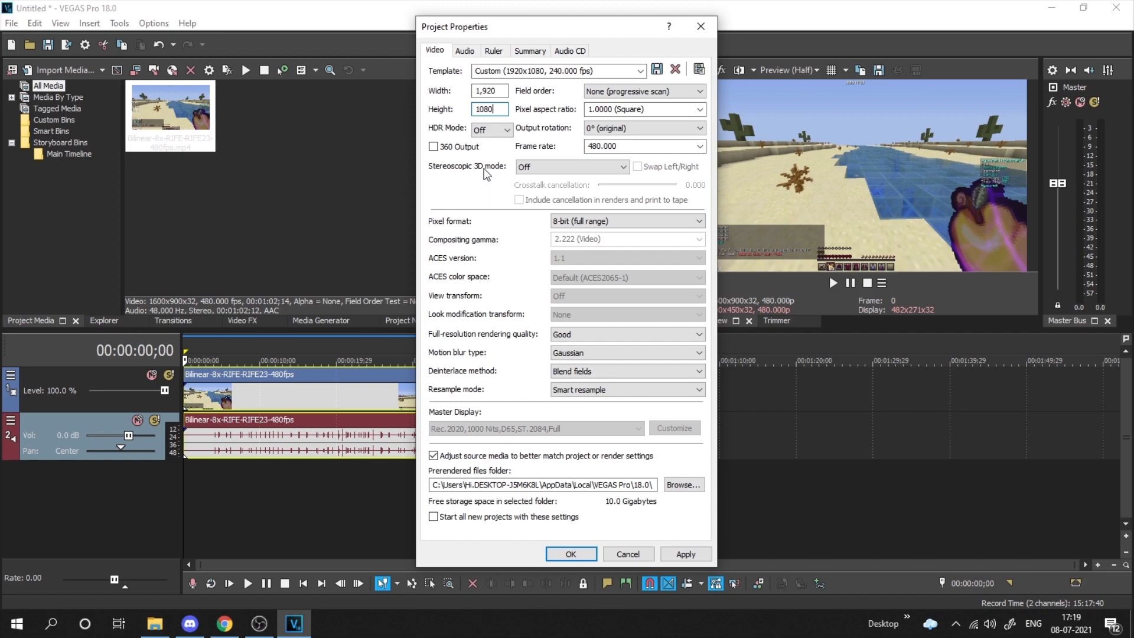
left_click(480, 91)
left_click(502, 132)
left_click(480, 110)
left_click(609, 146)
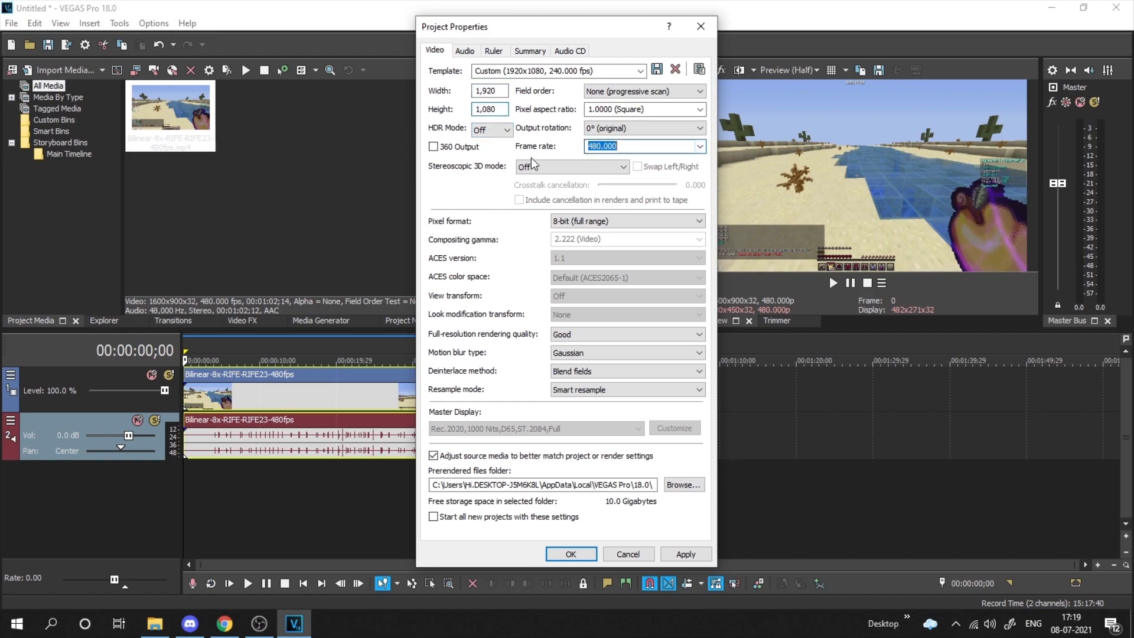
type("60")
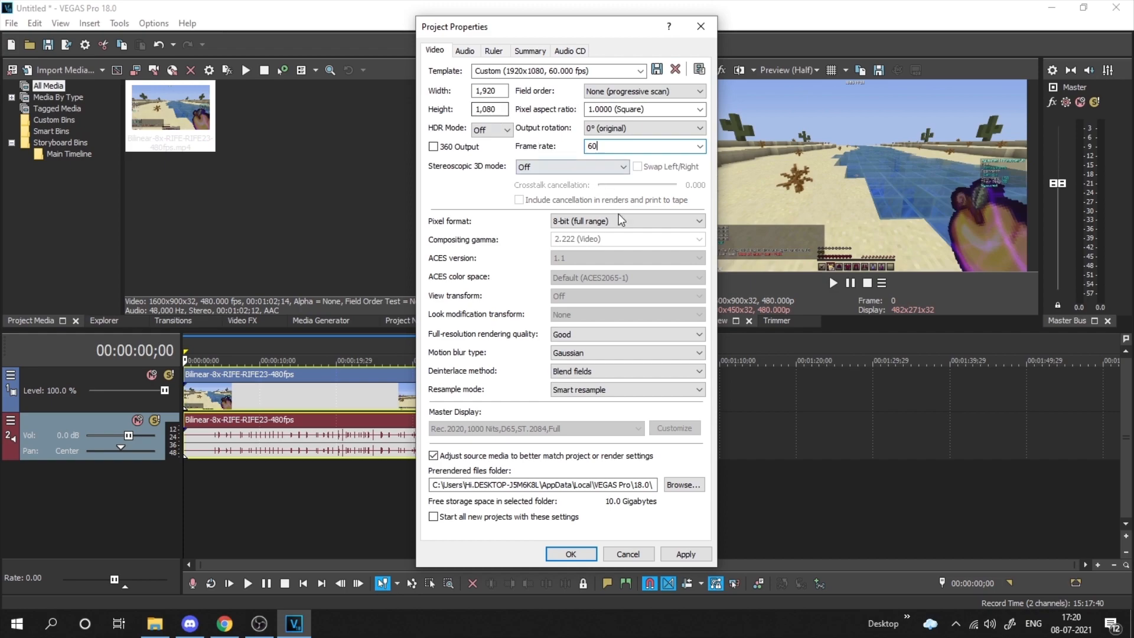
- Set full-resolution rendering quality to Best and motion blur type to Box, and apply the project properties
left_click(650, 334)
left_click(643, 375)
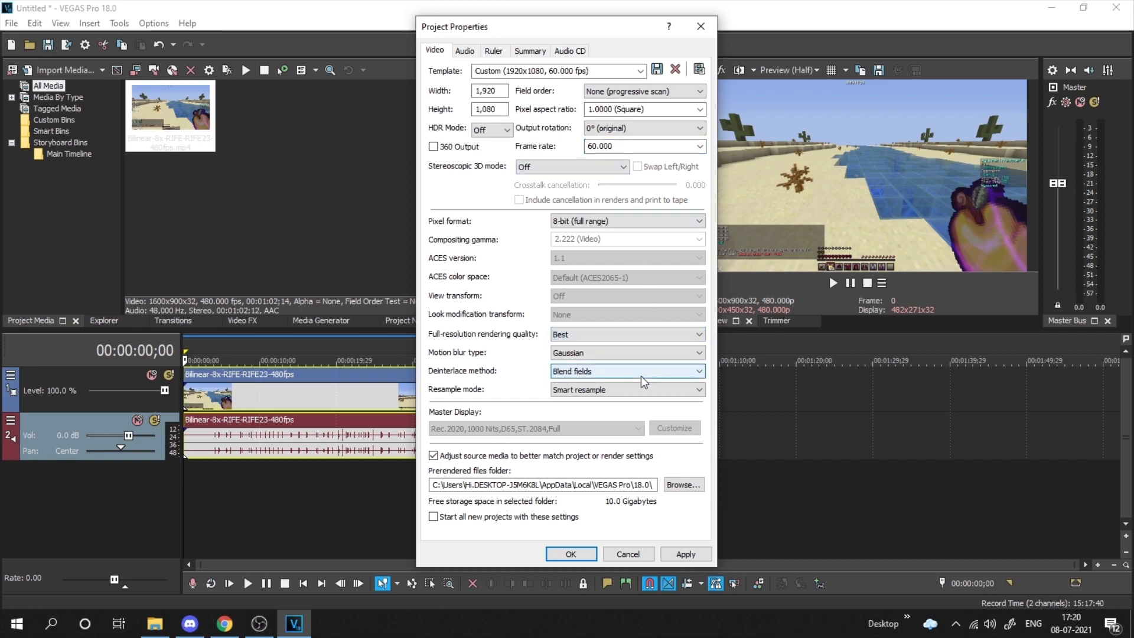
left_click(647, 355)
left_click(641, 384)
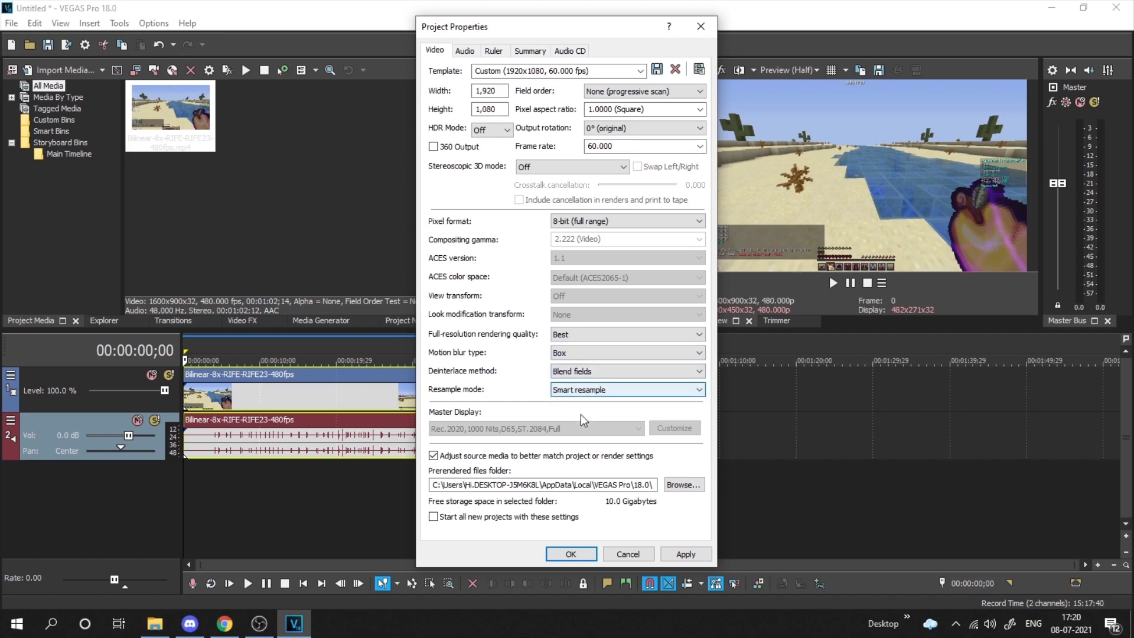
left_click(683, 484)
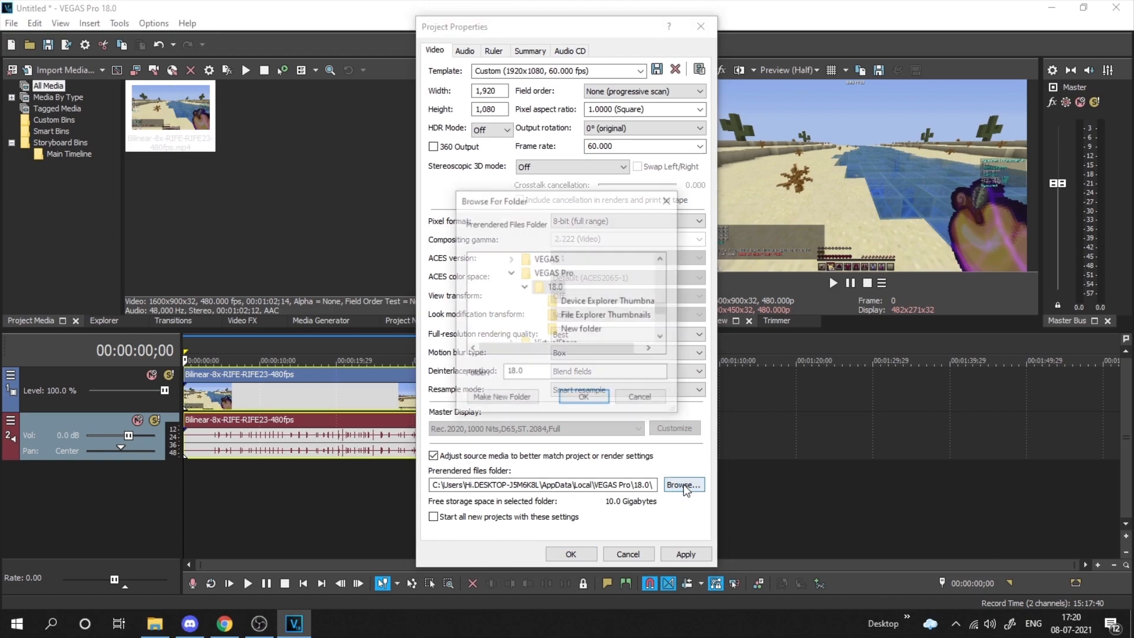
left_click(666, 201)
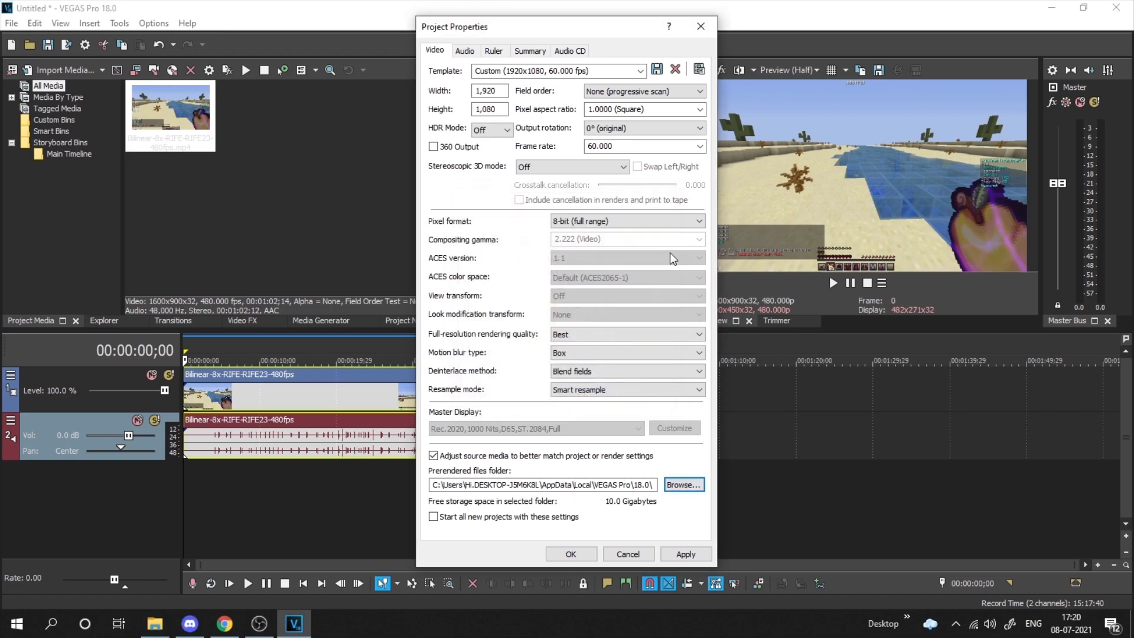
left_click(686, 555)
left_click(570, 555)
- Start a render of the project and choose the Voukoder format with the Render testing 8 bit template
left_click(22, 23)
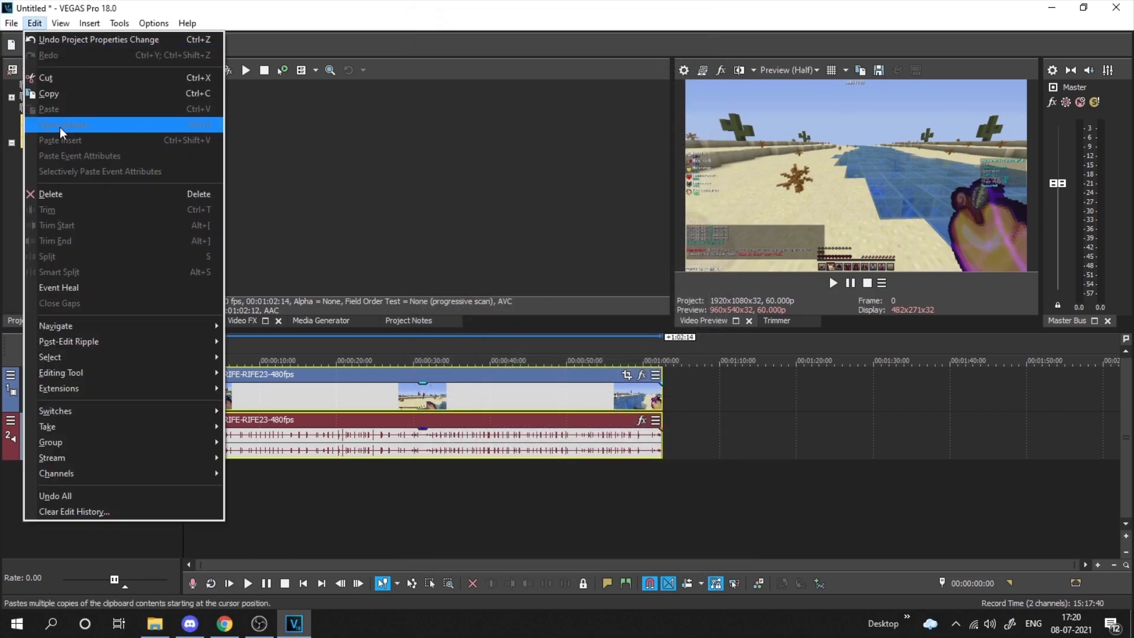
left_click(46, 152)
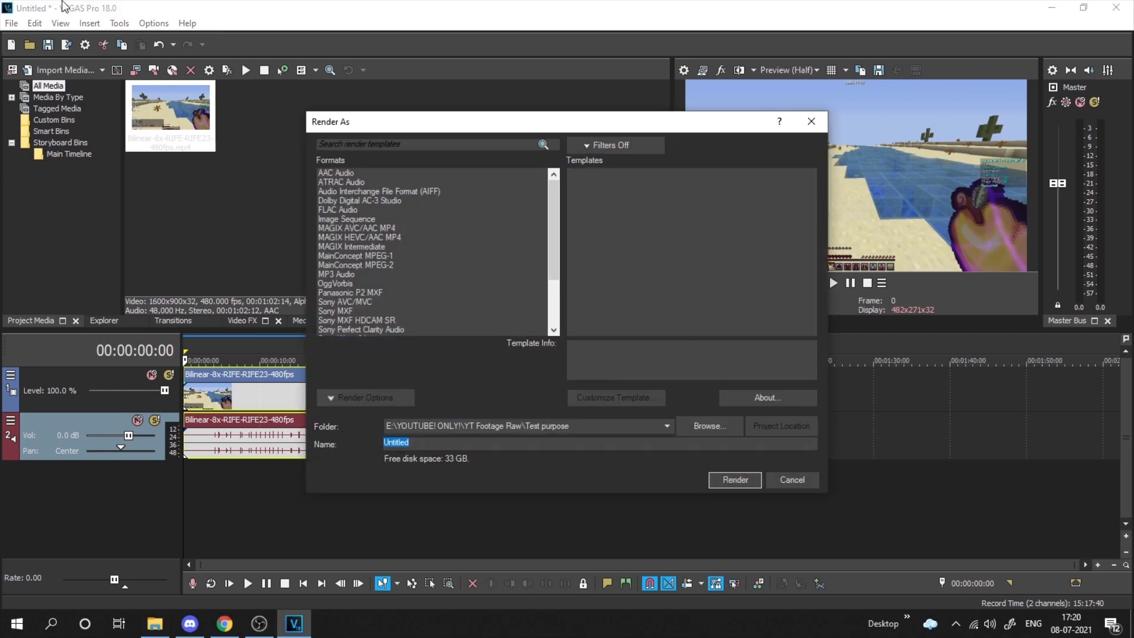
scroll(555, 205, "down", 3)
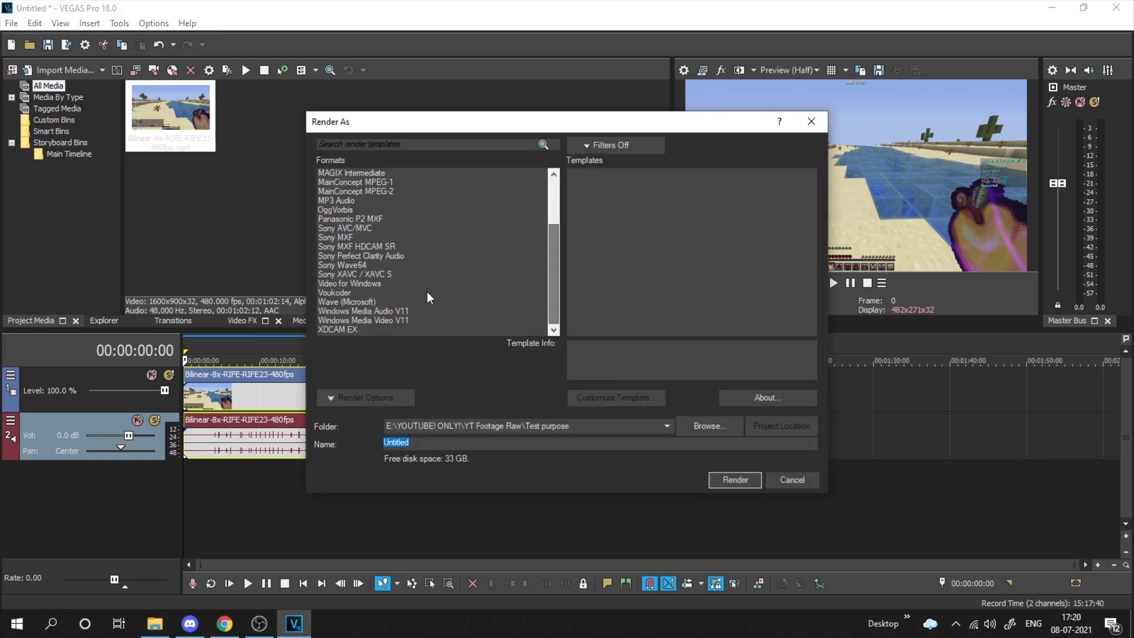
left_click(367, 292)
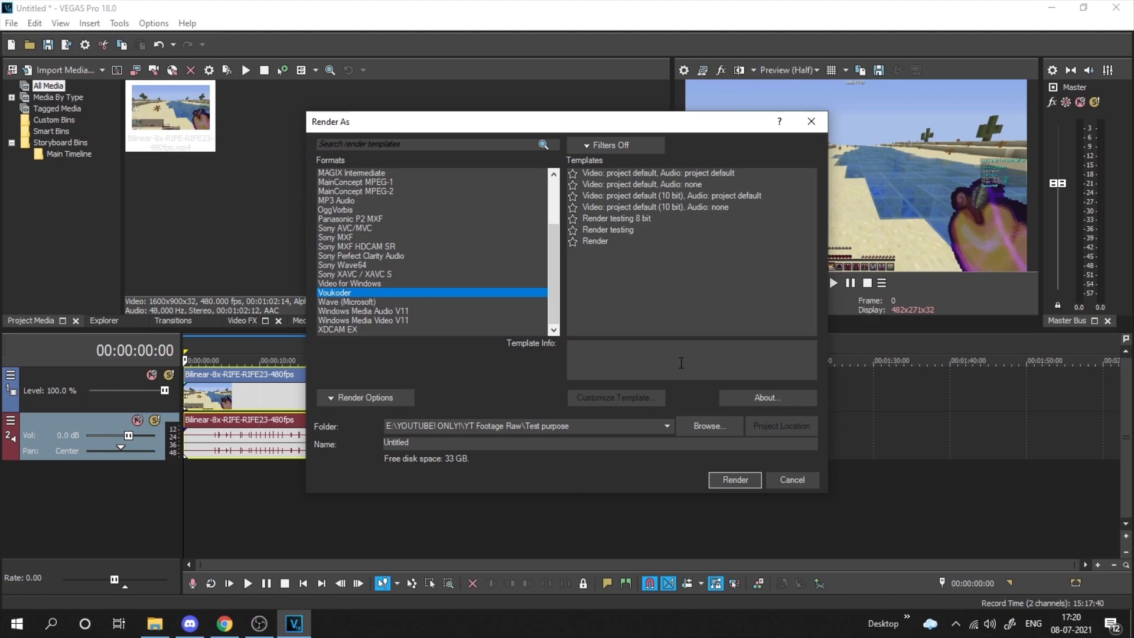
left_click(649, 173)
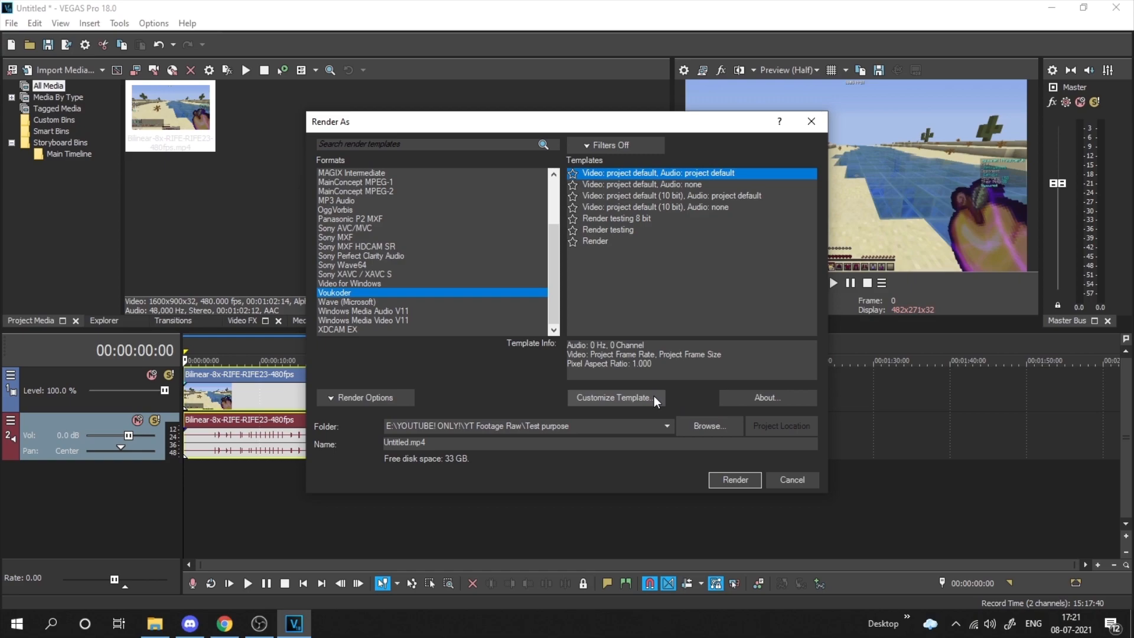
left_click(648, 214)
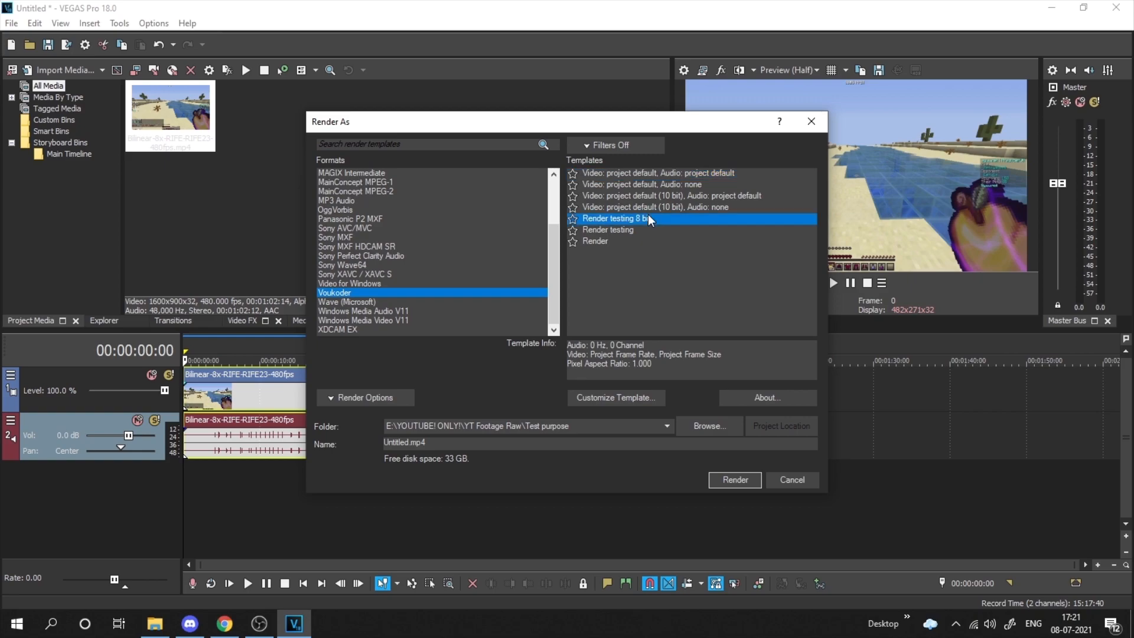
- Customize the Render testing 8 bit template with Best as its video rendering quality
left_click(616, 397)
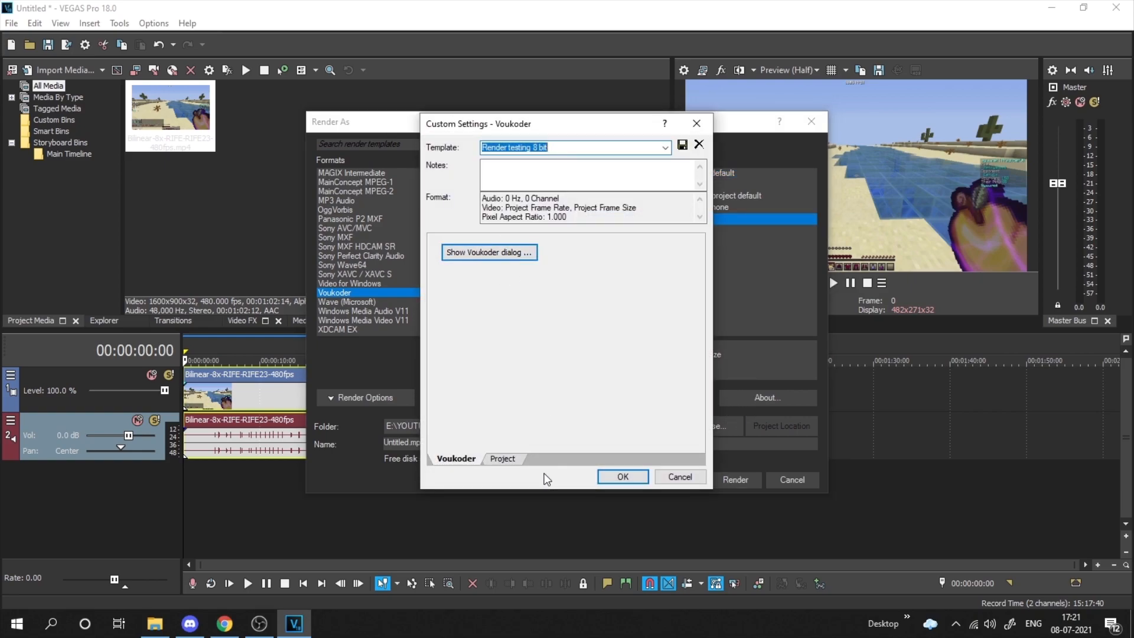
left_click(521, 459)
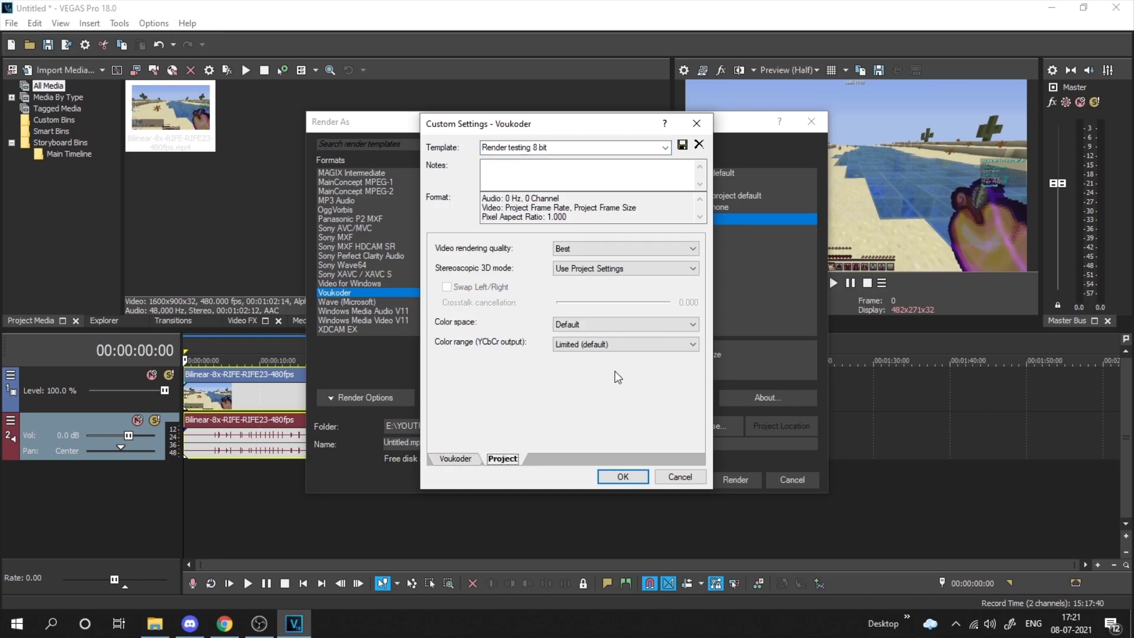
left_click(615, 247)
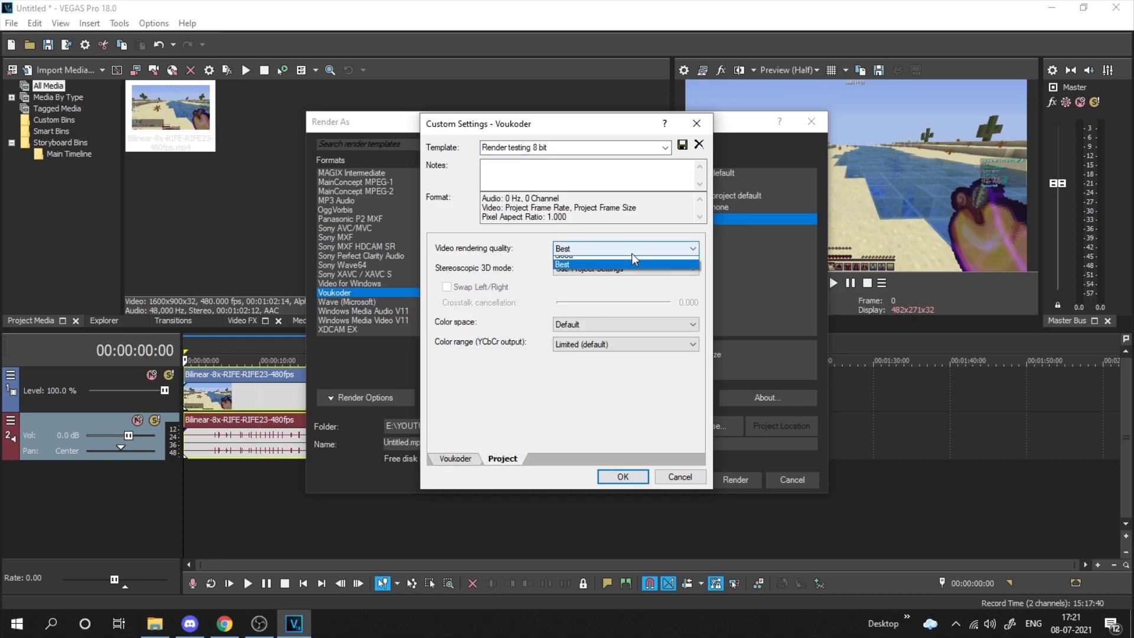
left_click(633, 255)
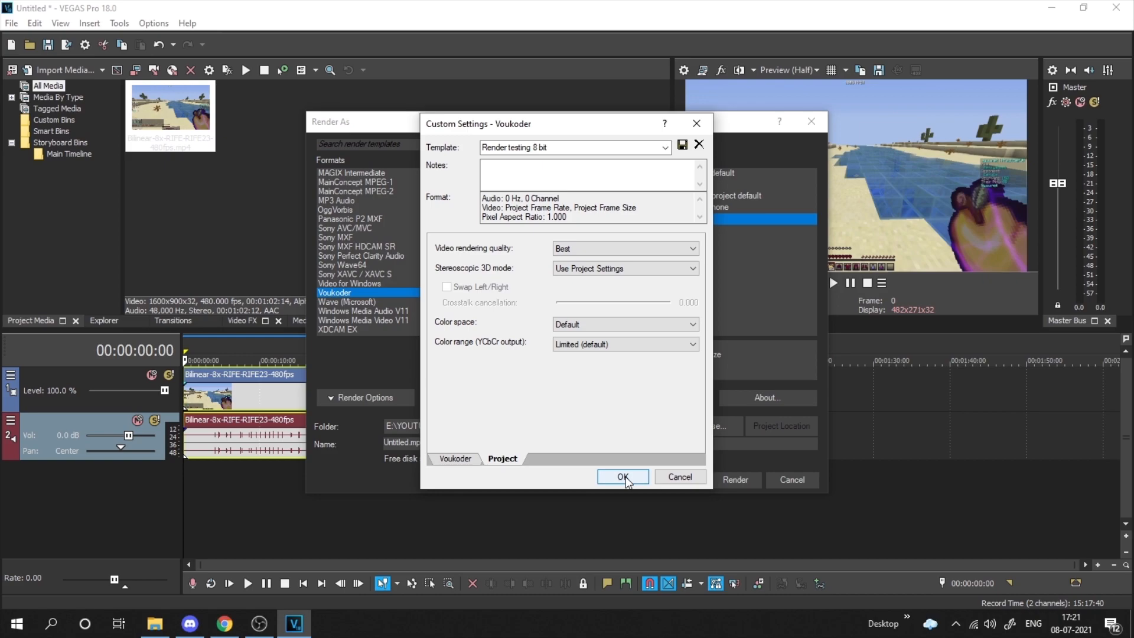
- Examine Voukoder's video codec choices, presets and advanced encoder options, and close the template settings
left_click(456, 459)
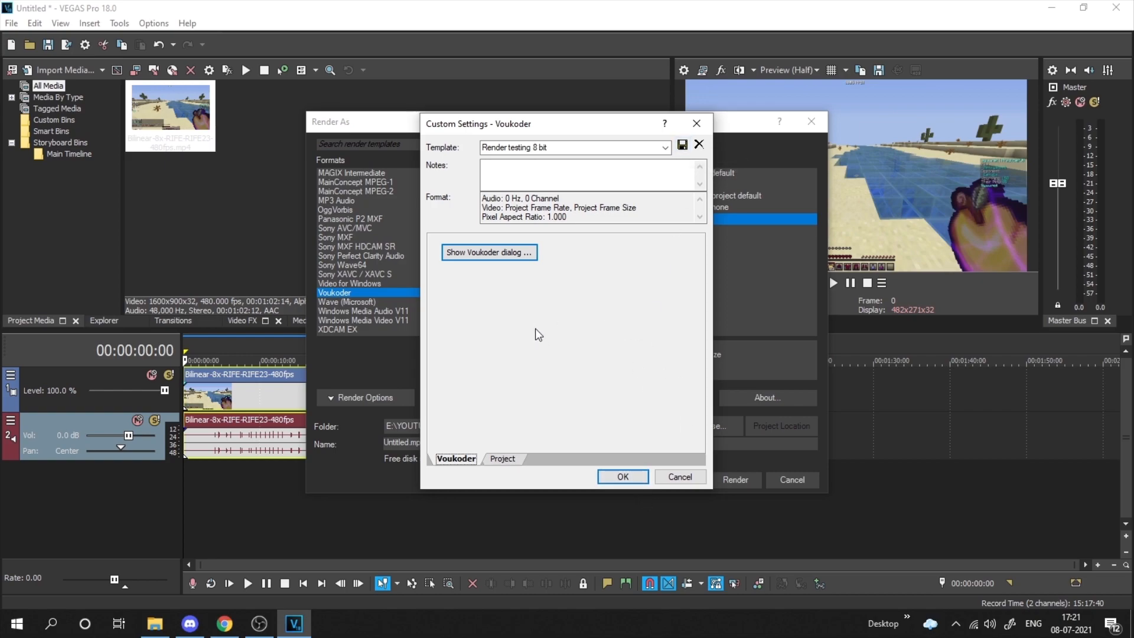
left_click(519, 256)
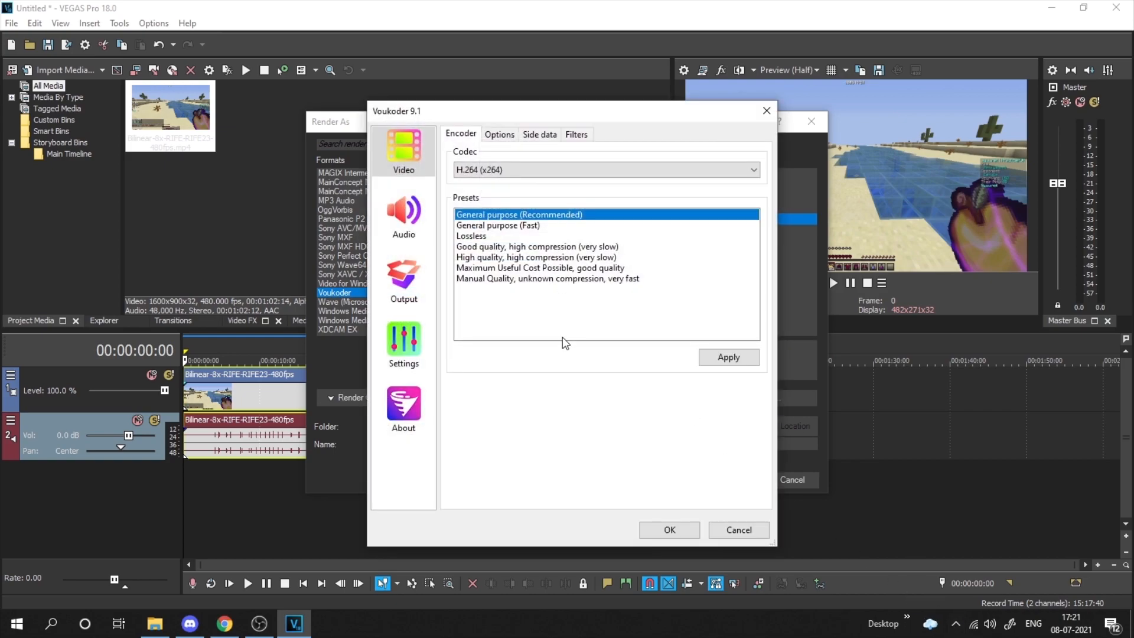
left_click(404, 216)
left_click(404, 151)
left_click(572, 170)
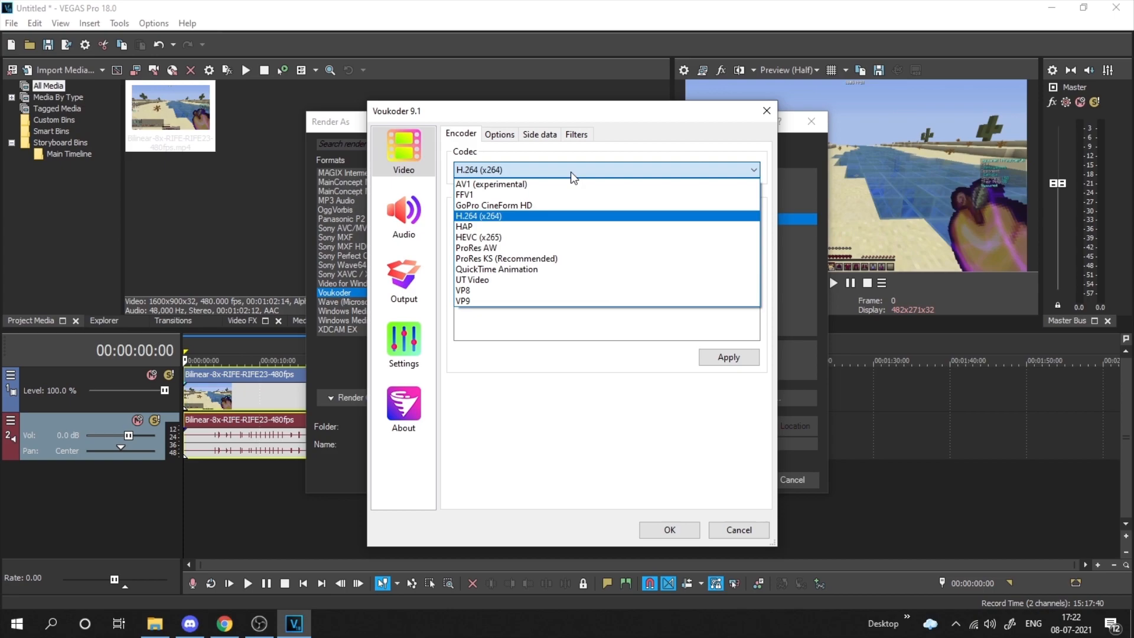
left_click(569, 171)
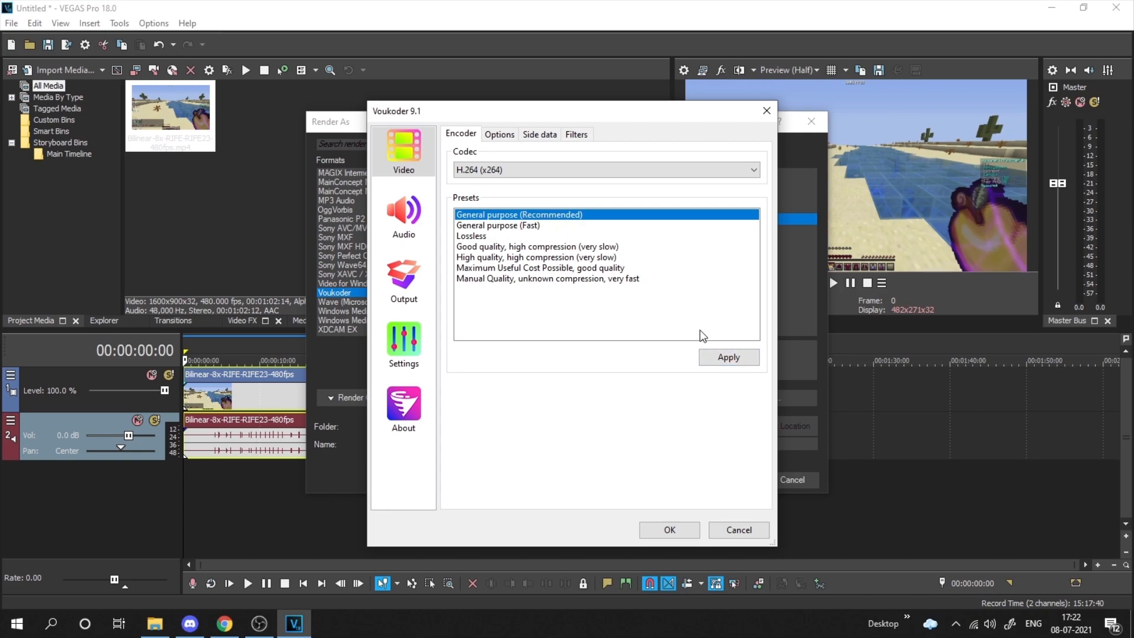
left_click(500, 134)
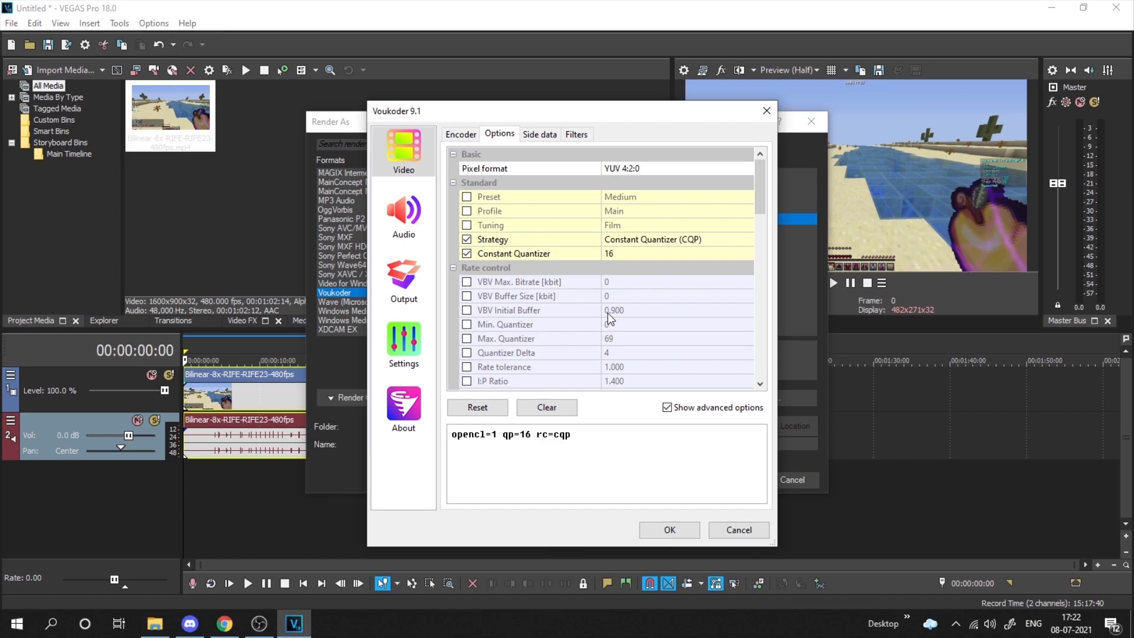
key("Return")
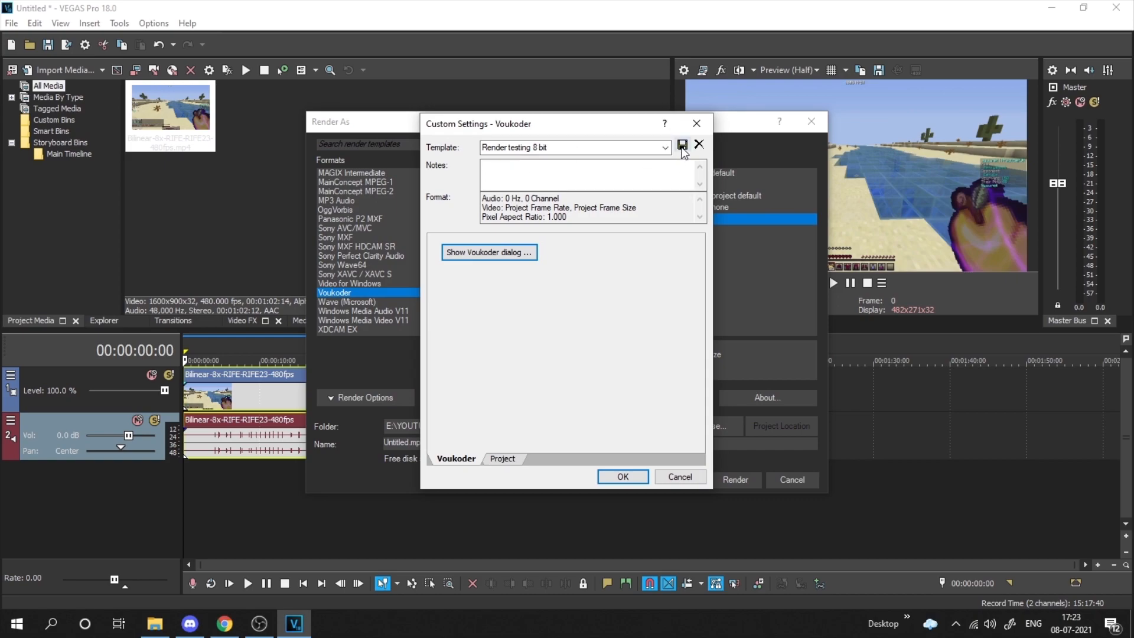
left_click(623, 476)
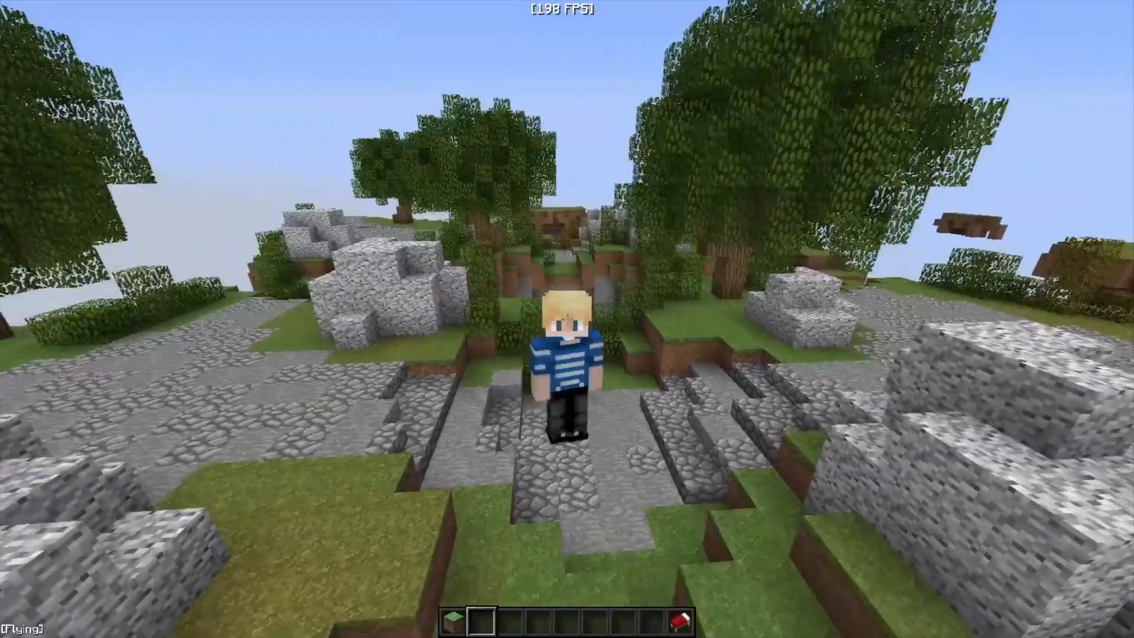
key("s")
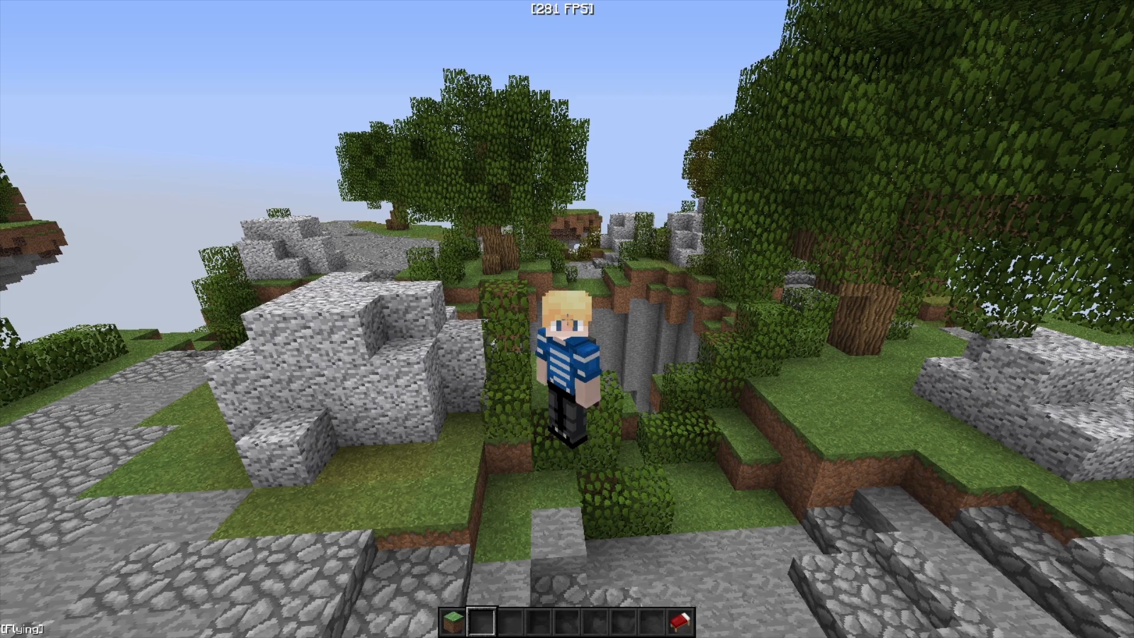
key("w")
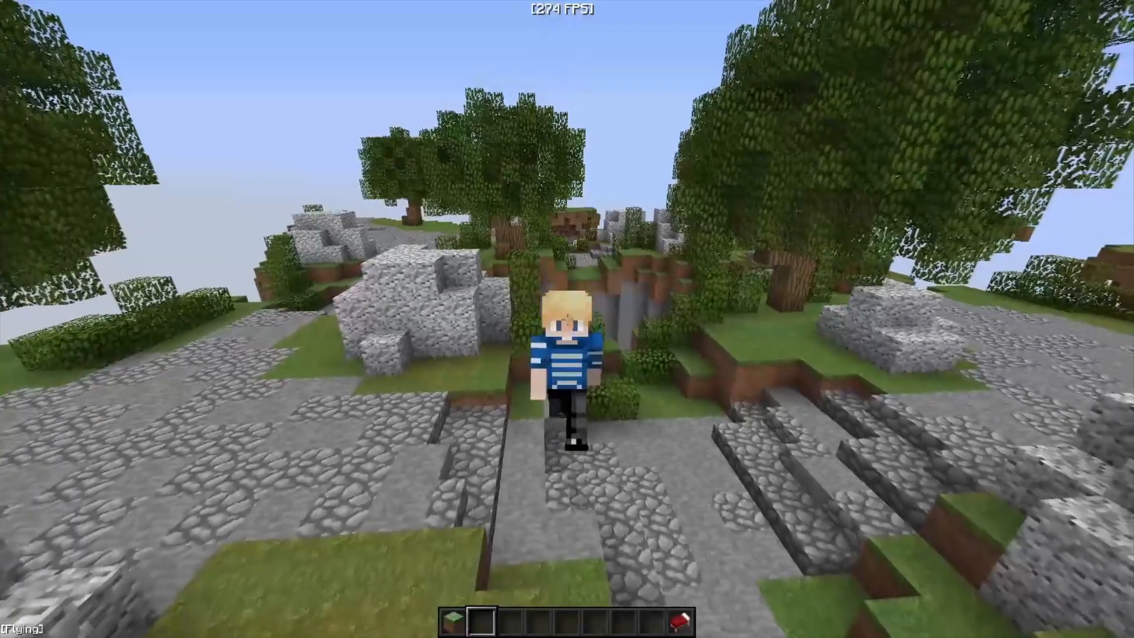
key("s")
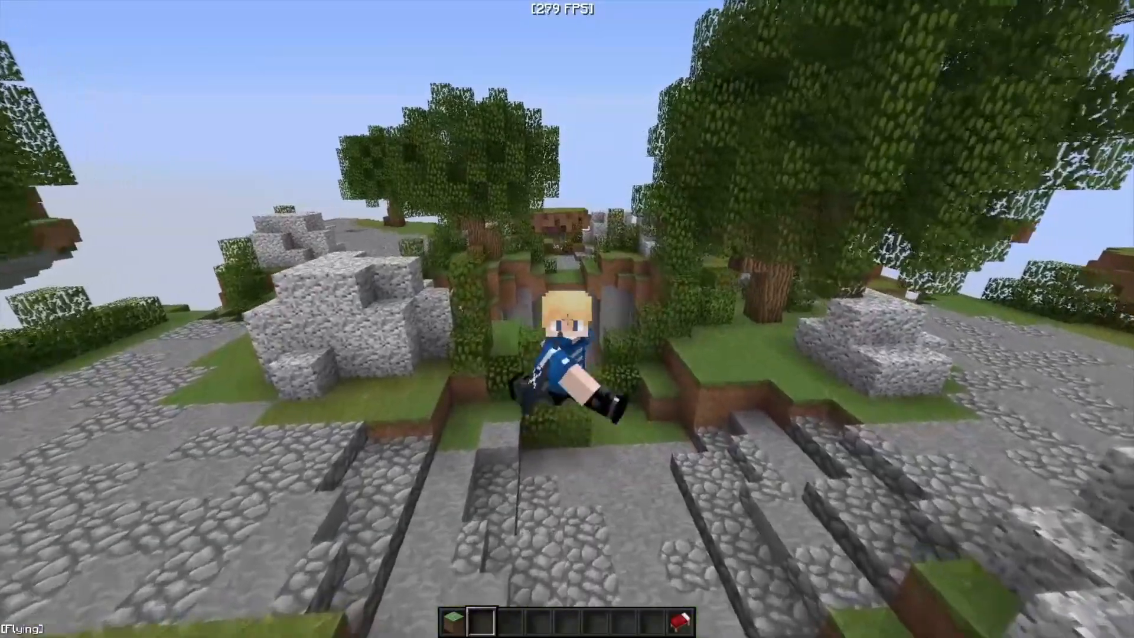
key("d")
key("w")
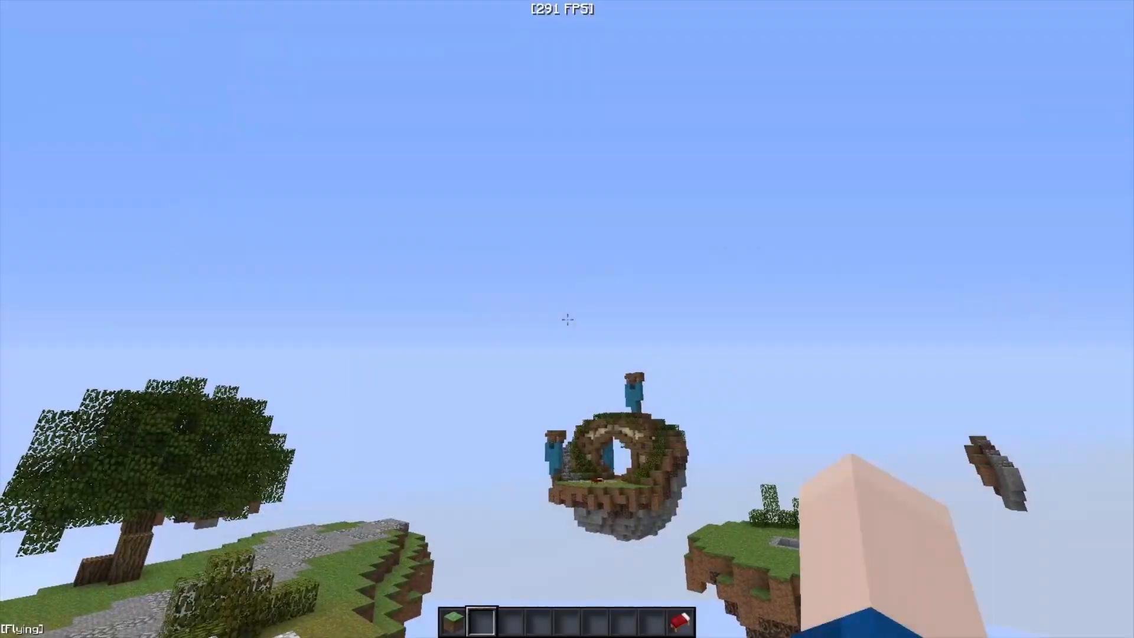
key("w")
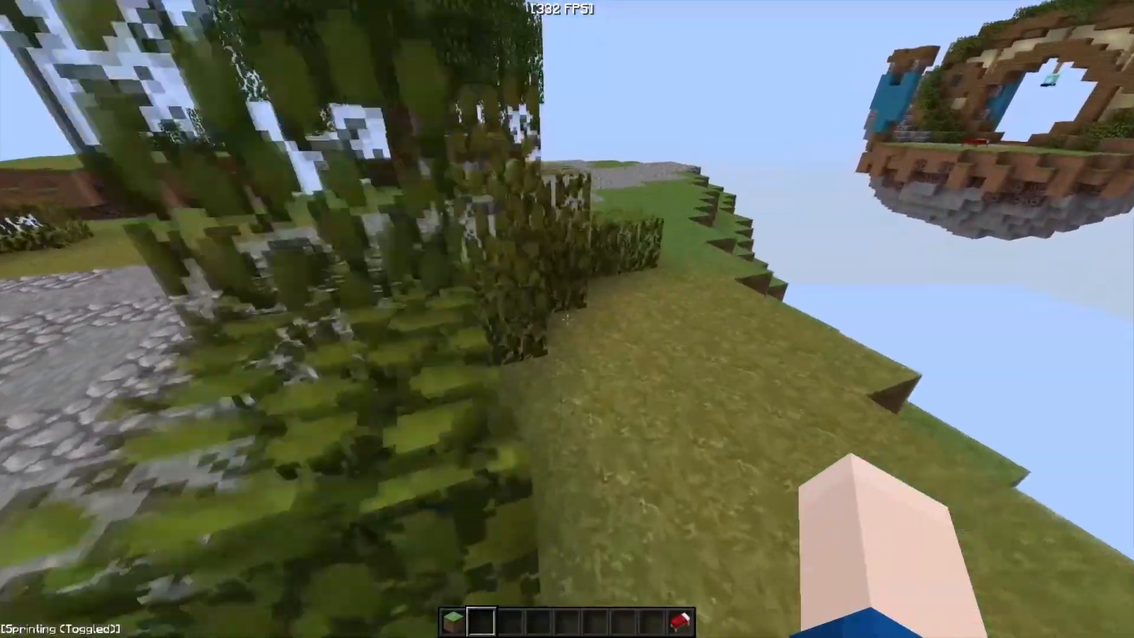
key("space")
key("w")
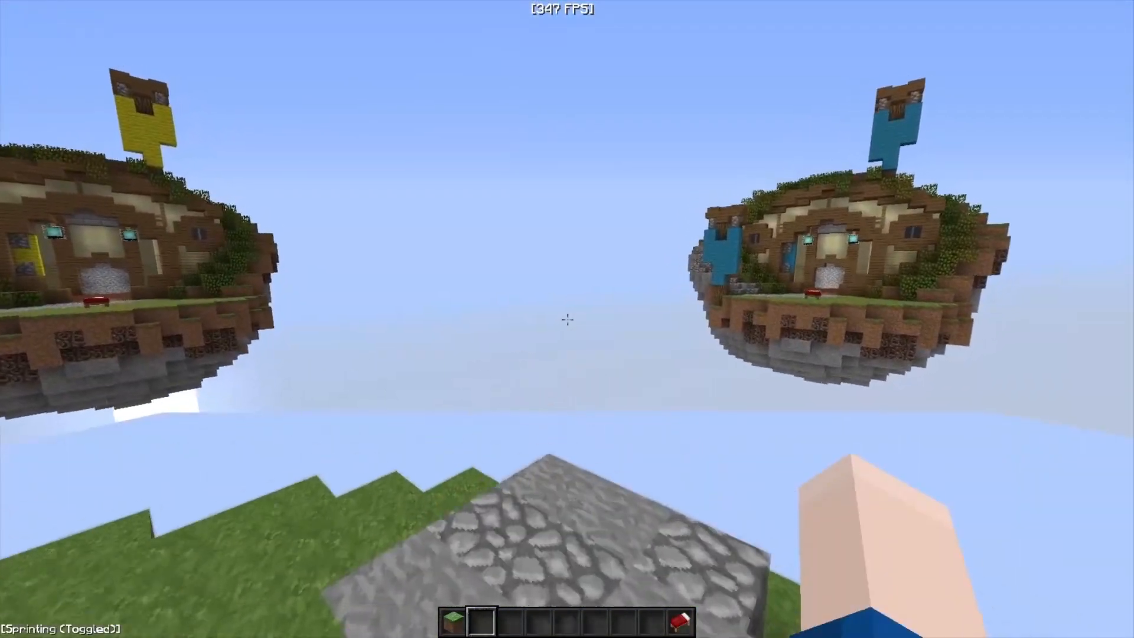
key("w")
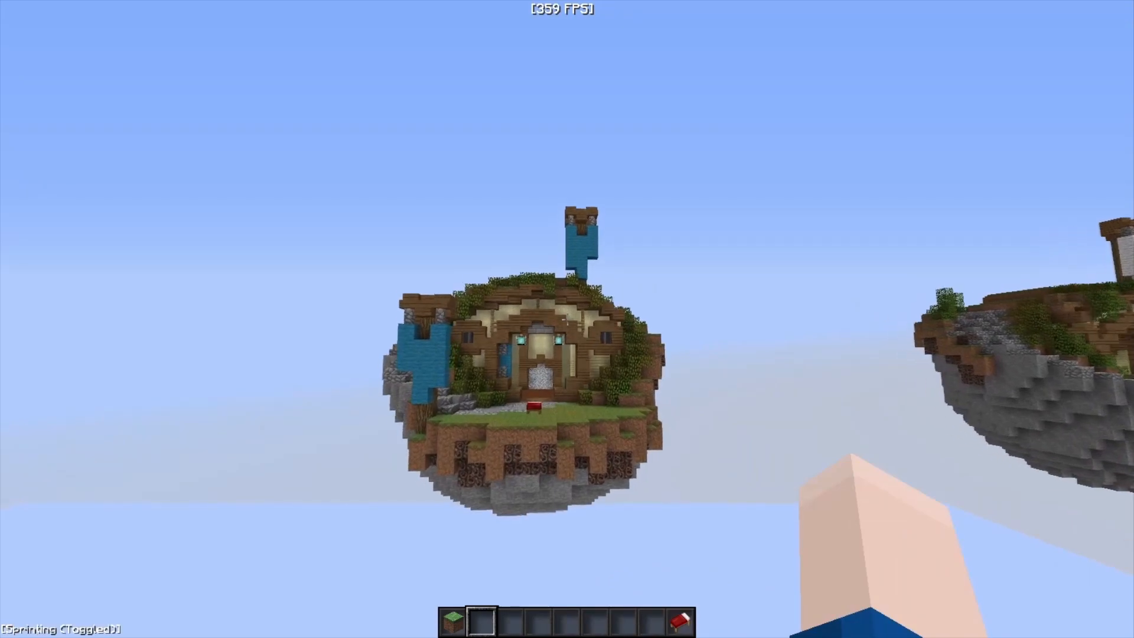